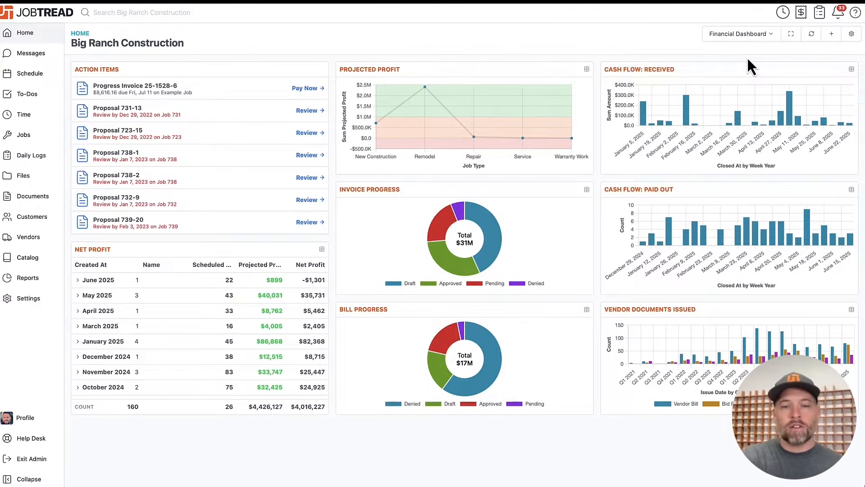
# - Open the Online Lead Form among the customer web forms in the organization settings
pyautogui.click(28, 299)
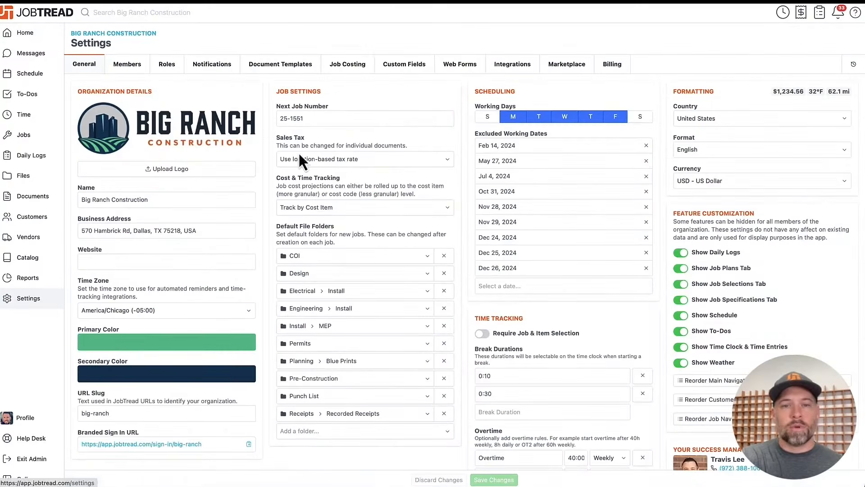
pyautogui.click(453, 67)
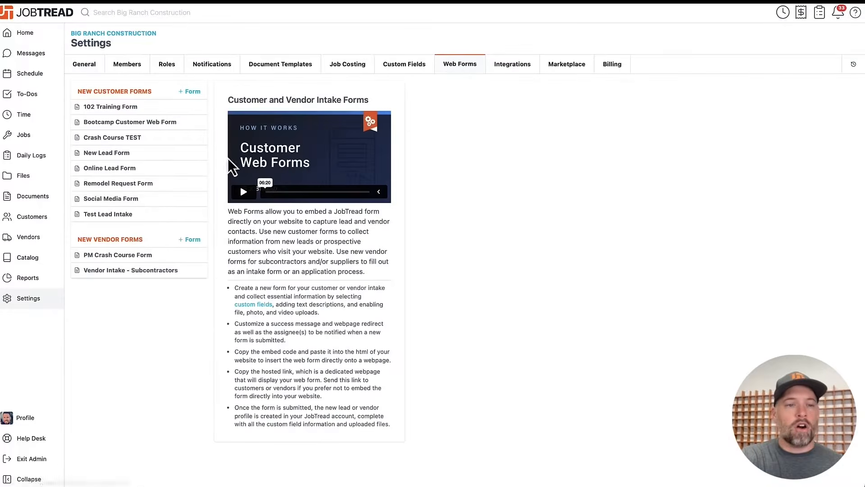
pyautogui.click(181, 171)
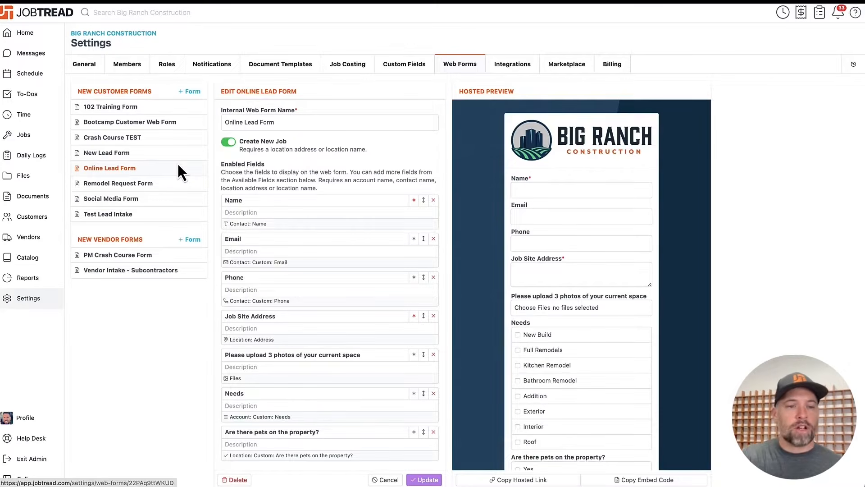
# - View the customer list and the vendor list, and open the Amazon.com vendor record
pyautogui.click(41, 218)
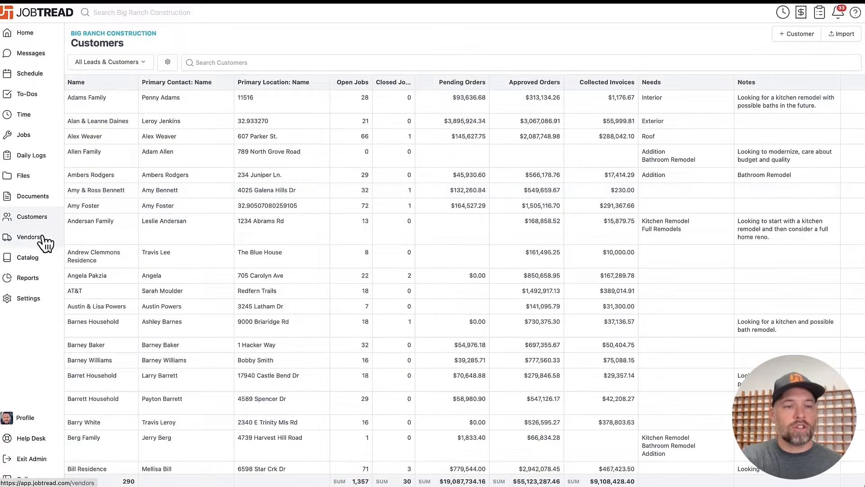
pyautogui.click(23, 236)
pyautogui.click(144, 208)
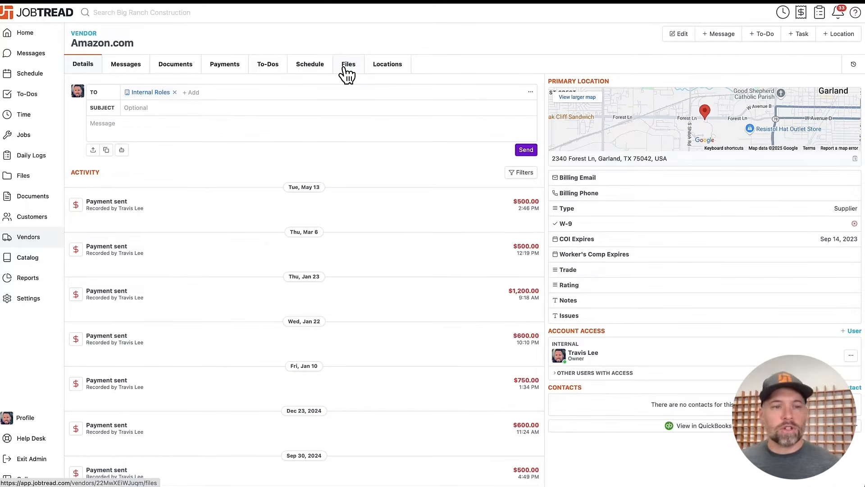
# - Start a new job and assign it to an existing customer found by searching the customer's first name
pyautogui.click(45, 137)
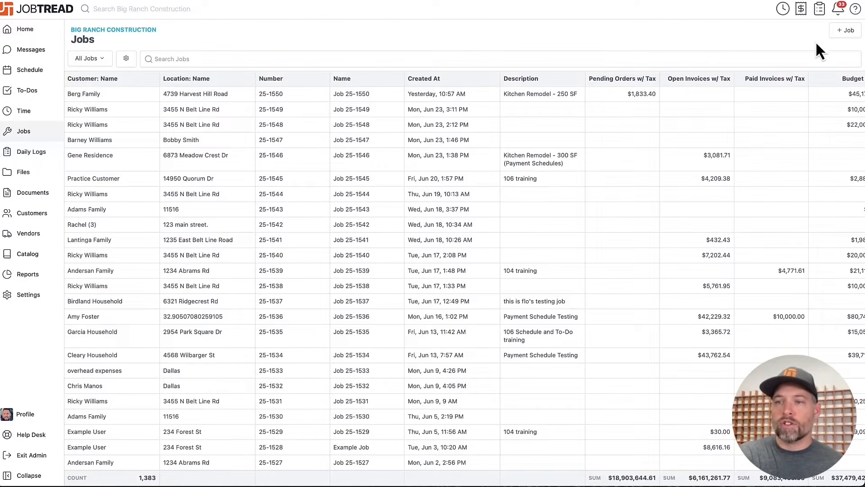
pyautogui.click(844, 43)
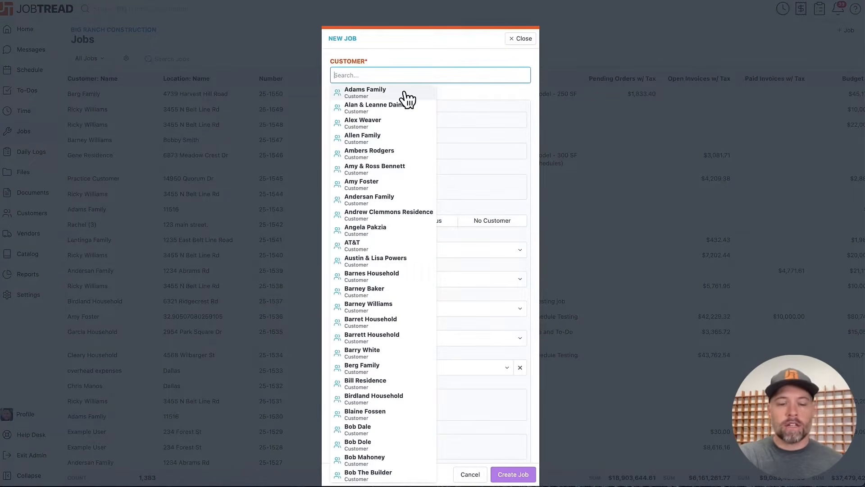
pyautogui.write('Ricky')
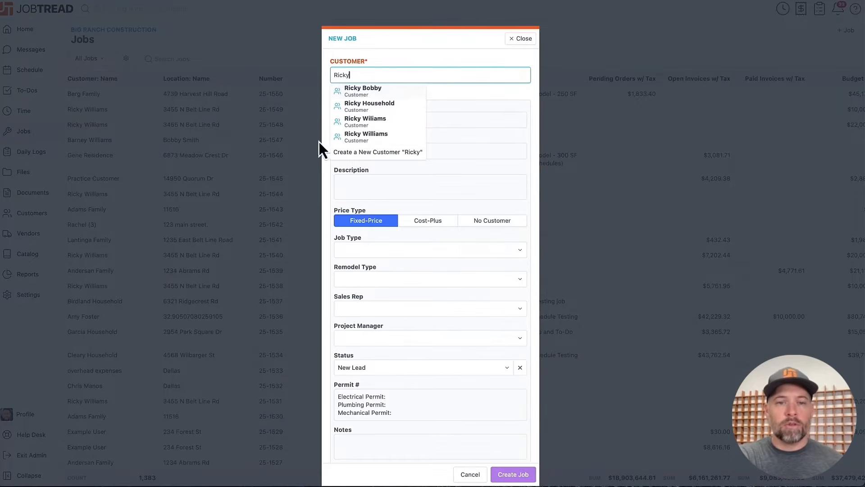
pyautogui.click(351, 137)
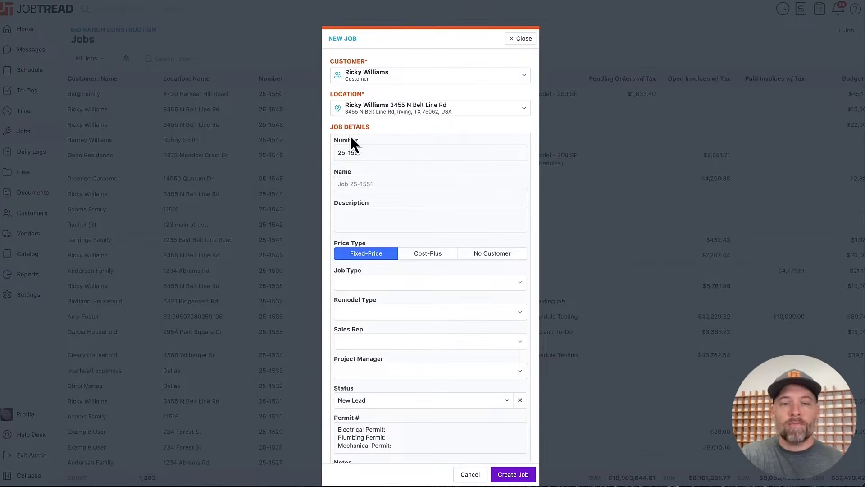
# - Set the new job's price type to Cost-Plus and check the Sales Rep options without choosing one
pyautogui.scroll(-3, 420, 237)
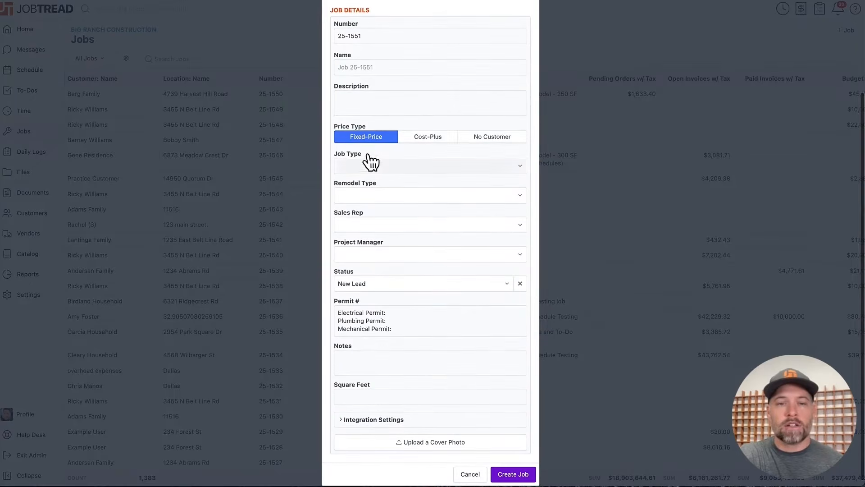
pyautogui.click(437, 138)
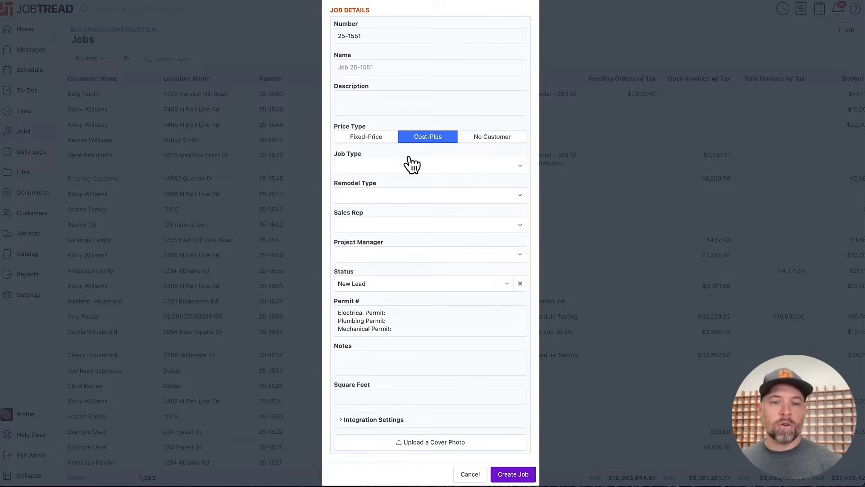
pyautogui.click(401, 226)
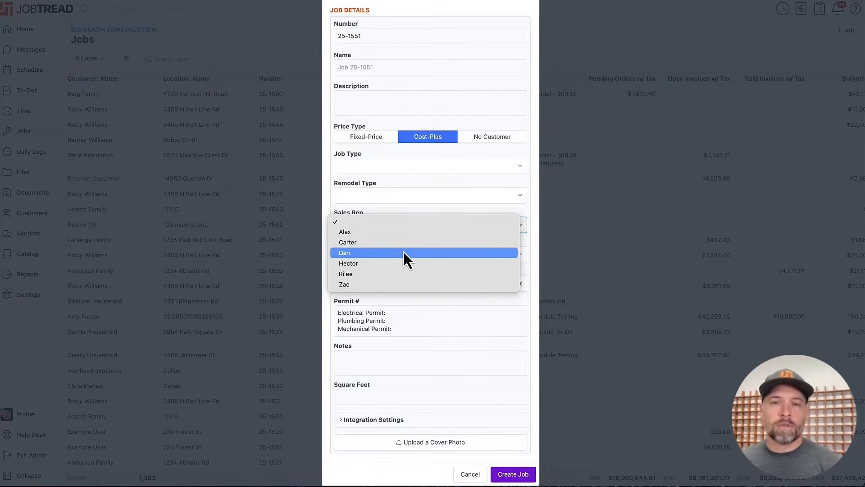
pyautogui.click(522, 475)
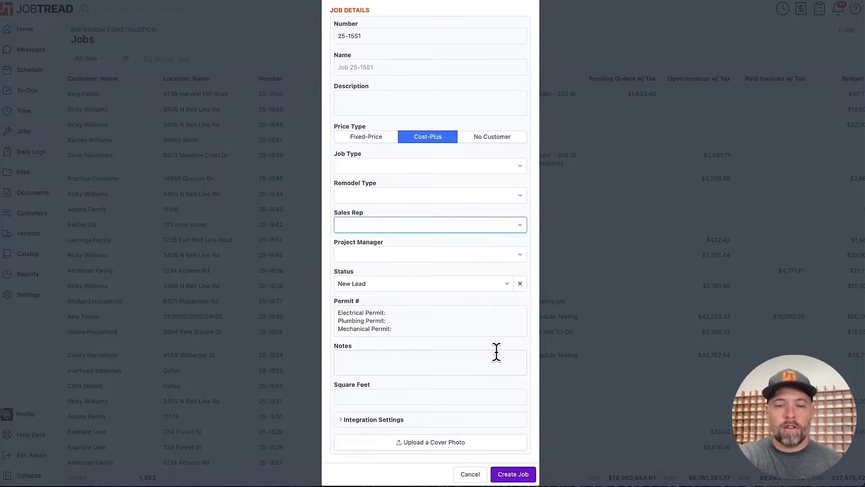
# - Upload Cover Photo.png.webp as the new job's cover photo and create the job
pyautogui.scroll(-1, 496, 354)
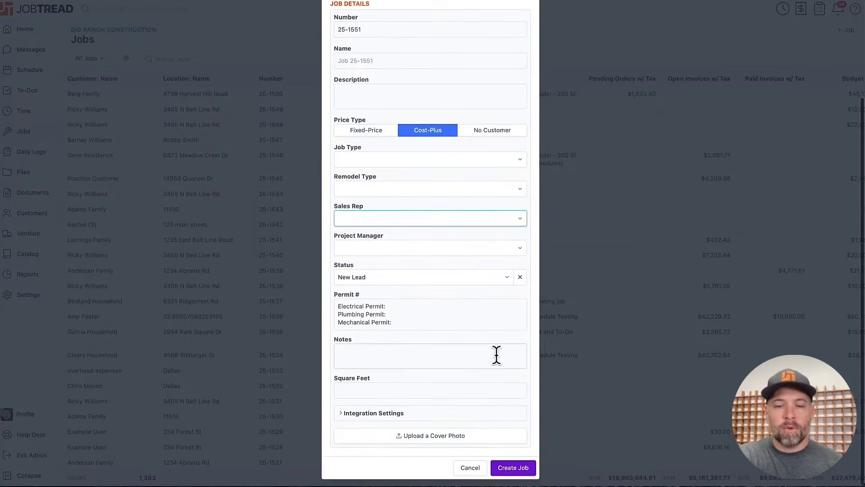
pyautogui.click(474, 439)
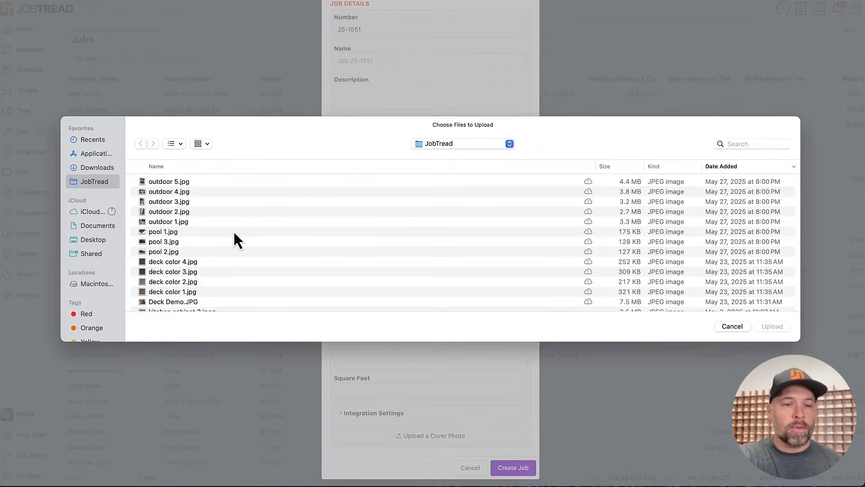
pyautogui.scroll(-5, 234, 237)
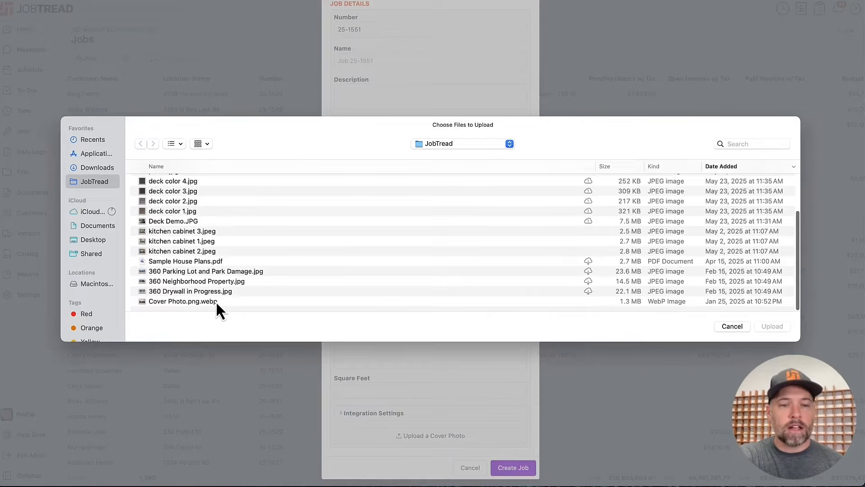
pyautogui.doubleClick(216, 301)
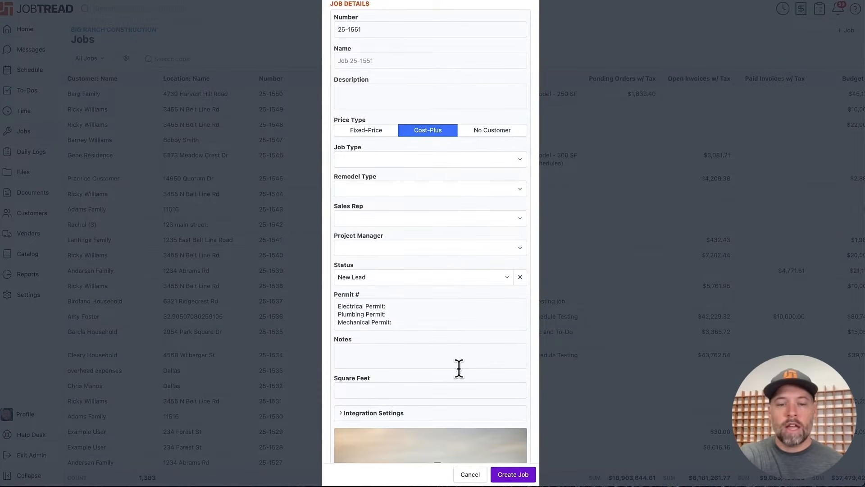
pyautogui.scroll(-3, 457, 367)
pyautogui.click(522, 467)
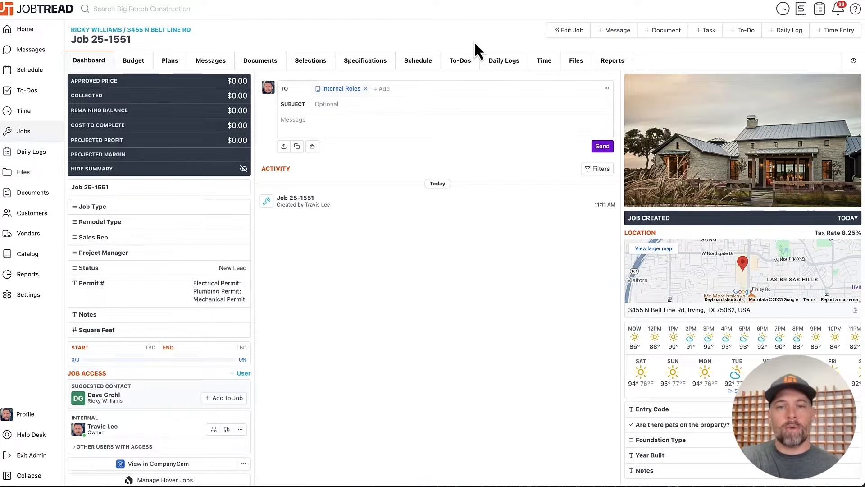
# - Return to the Jobs list and examine its columns and totals across the full width
pyautogui.click(40, 131)
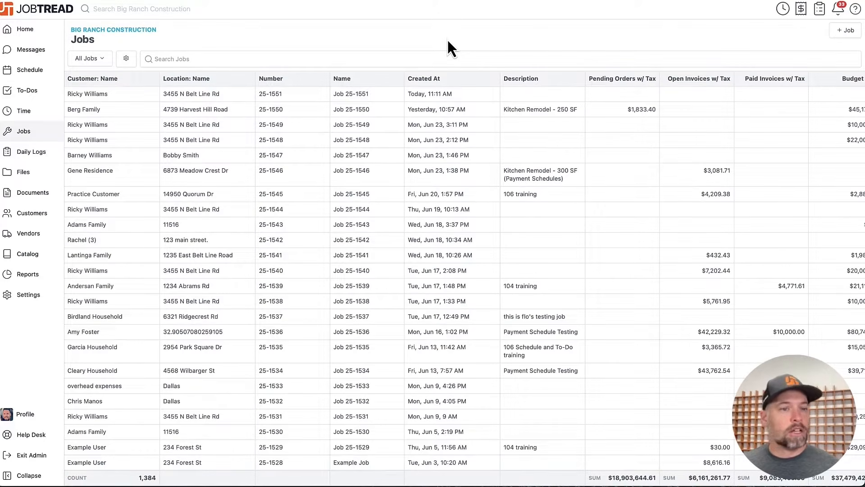
pyautogui.hscroll(6, 550, 193)
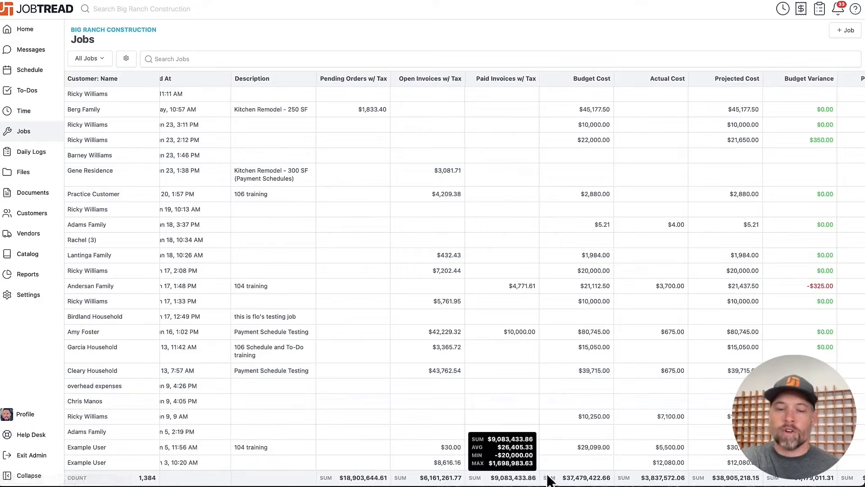
pyautogui.hscroll(-3, 458, 255)
pyautogui.hscroll(-3, 459, 254)
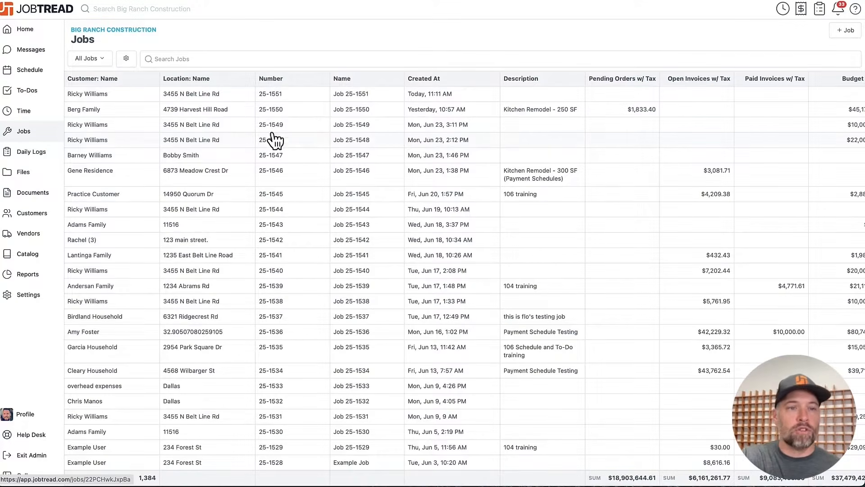
# - Open the All Jobs view settings and review the fields available as columns
pyautogui.click(126, 58)
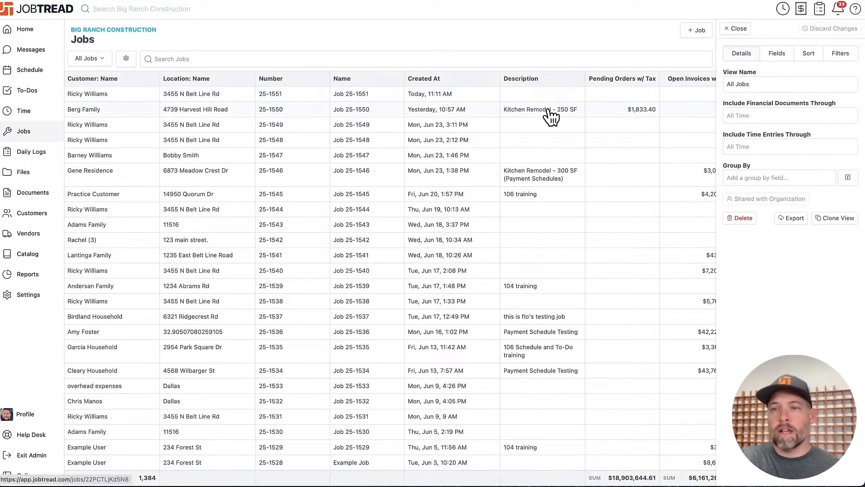
pyautogui.click(783, 56)
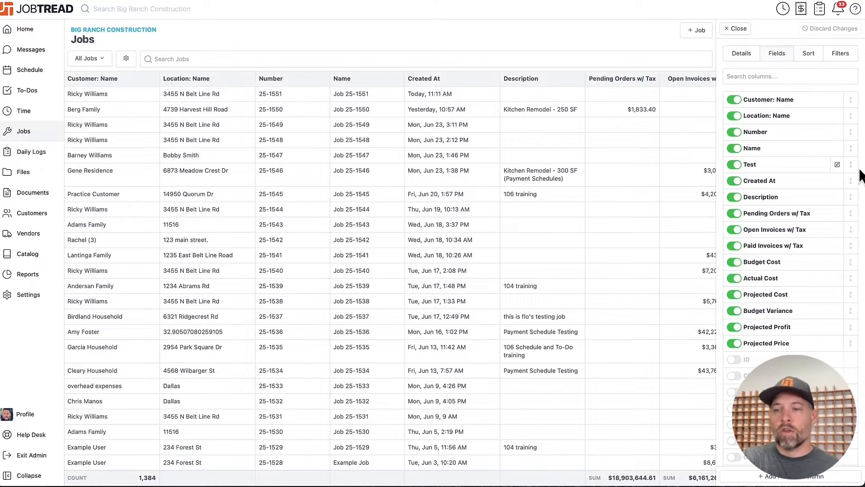
pyautogui.scroll(-6, 808, 243)
pyautogui.scroll(-15, 808, 243)
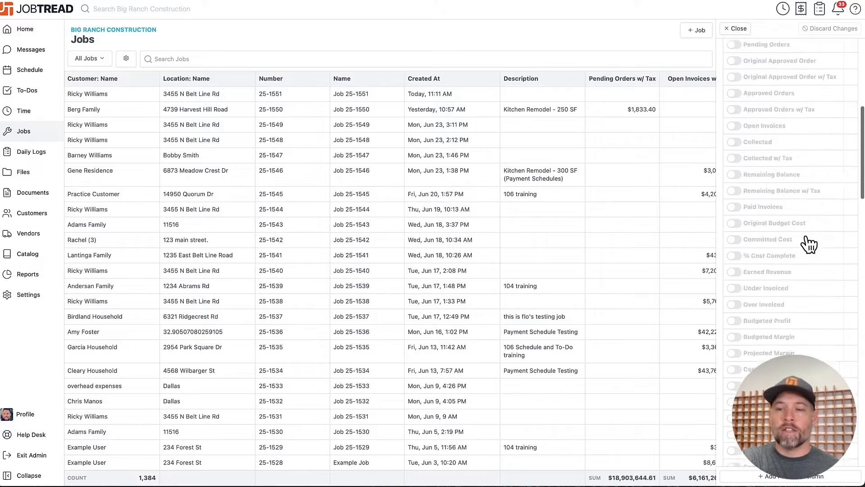
pyautogui.scroll(20, 808, 243)
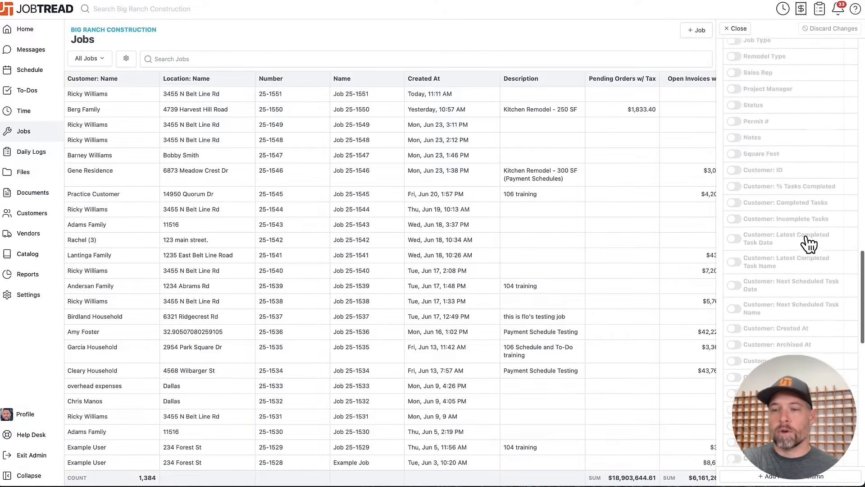
pyautogui.scroll(3, 808, 244)
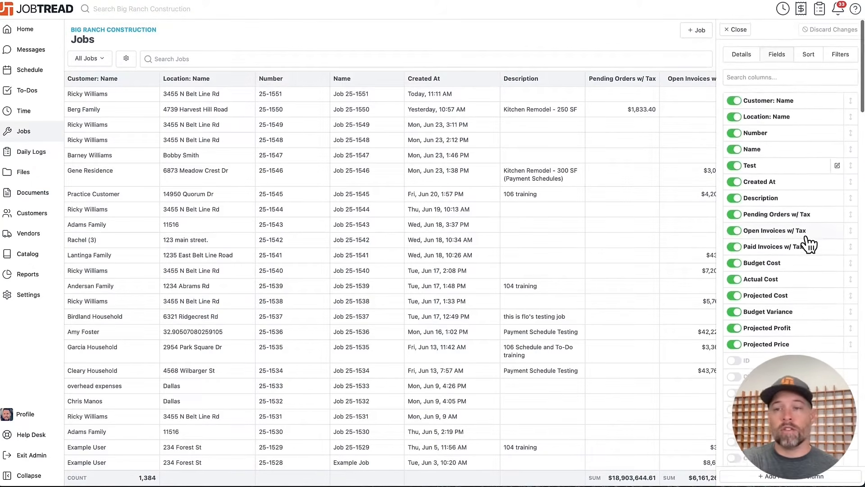
# - Check the All Jobs view's sorting and remove its Closed On Date filter without saving
pyautogui.click(808, 58)
pyautogui.click(831, 57)
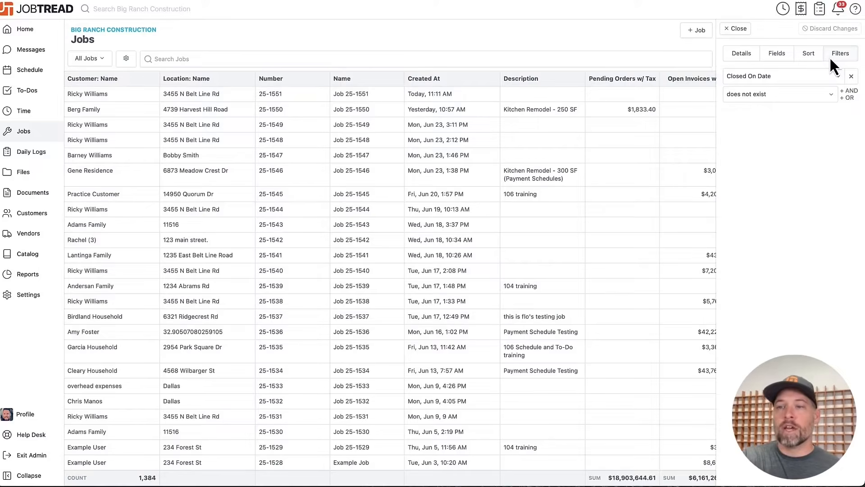
pyautogui.click(852, 76)
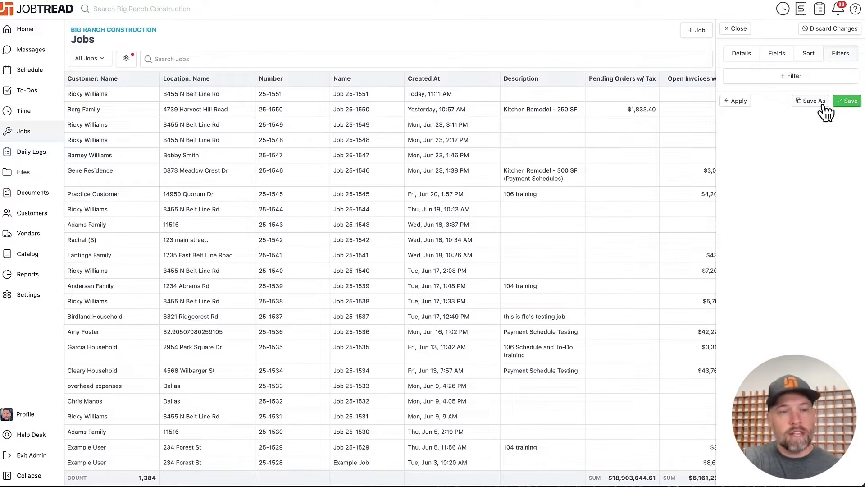
# - Switch to the Job Pipeline view and move Job 25-1541 from Discovery Call to Appointment Scheduled
pyautogui.click(81, 59)
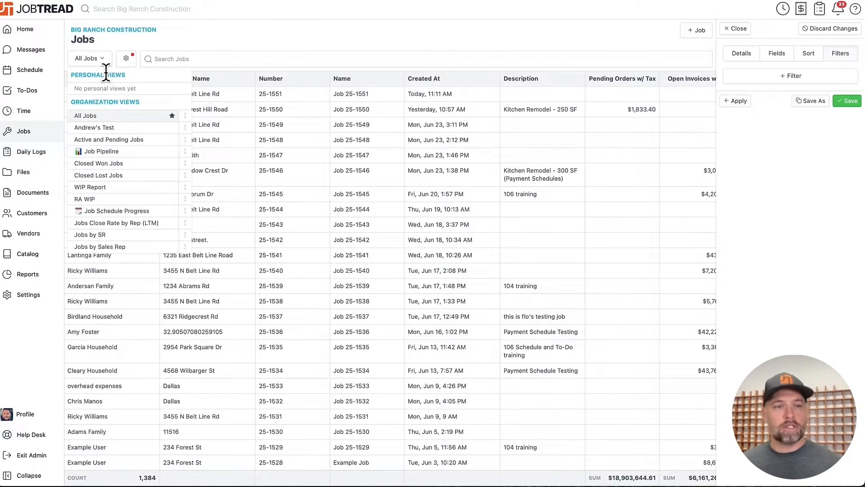
pyautogui.click(111, 153)
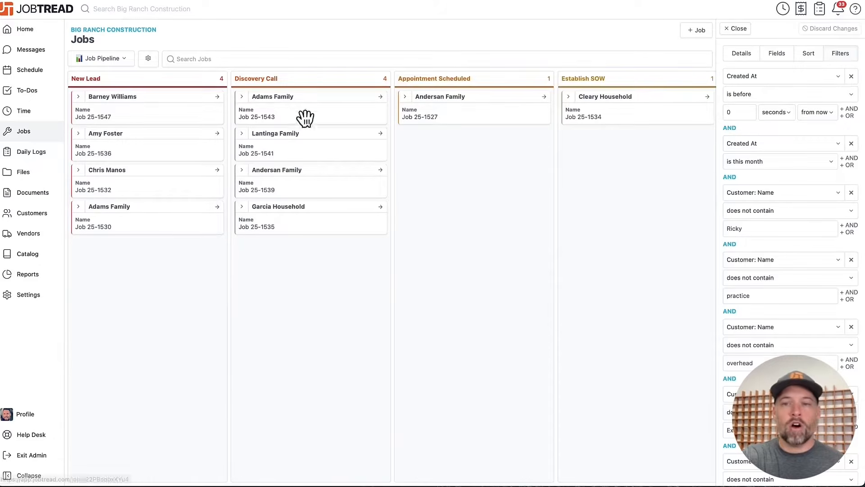
pyautogui.click(734, 28)
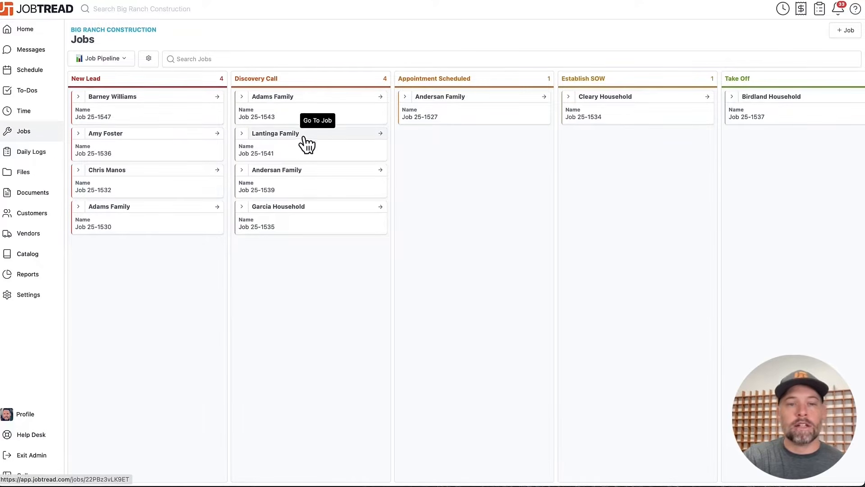
pyautogui.moveTo(312, 136); pyautogui.dragTo(409, 138)
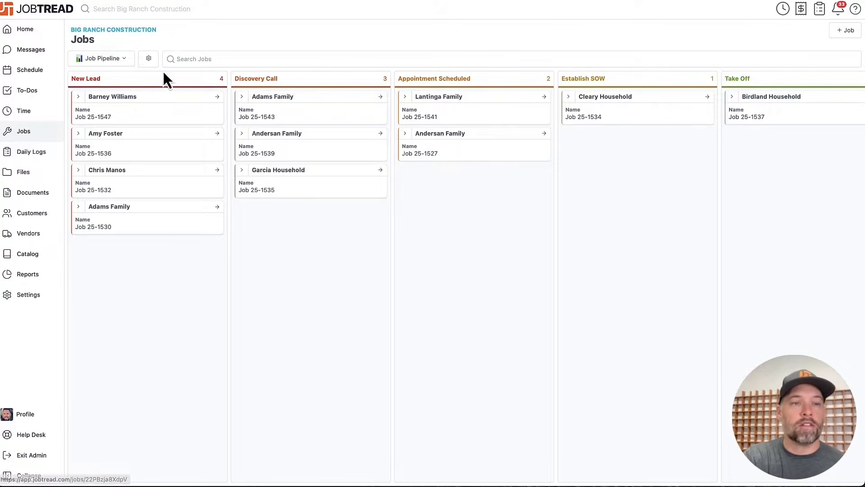
pyautogui.click(97, 59)
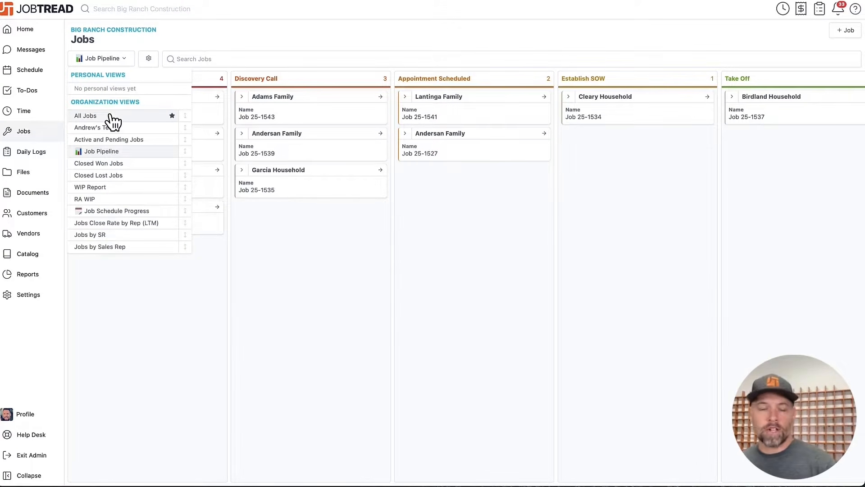
pyautogui.click(271, 36)
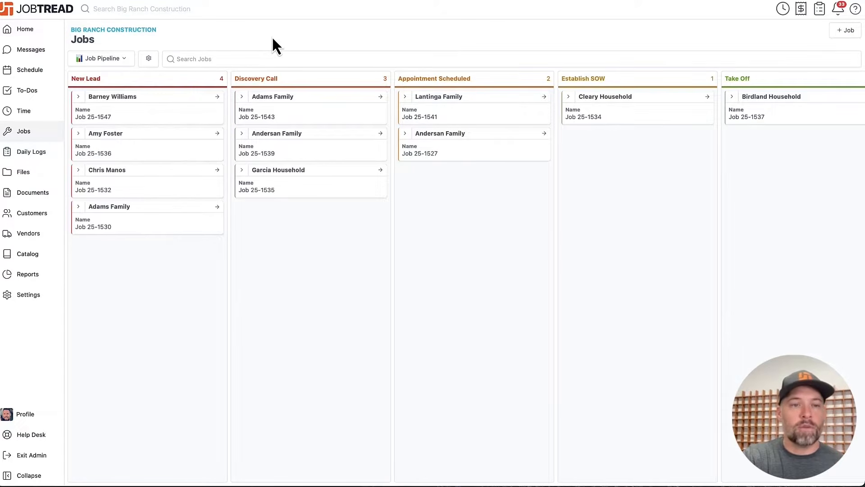
# - Open the organization's custom field settings and examine the fields defined for customers, vendors, locations and jobs
pyautogui.click(43, 297)
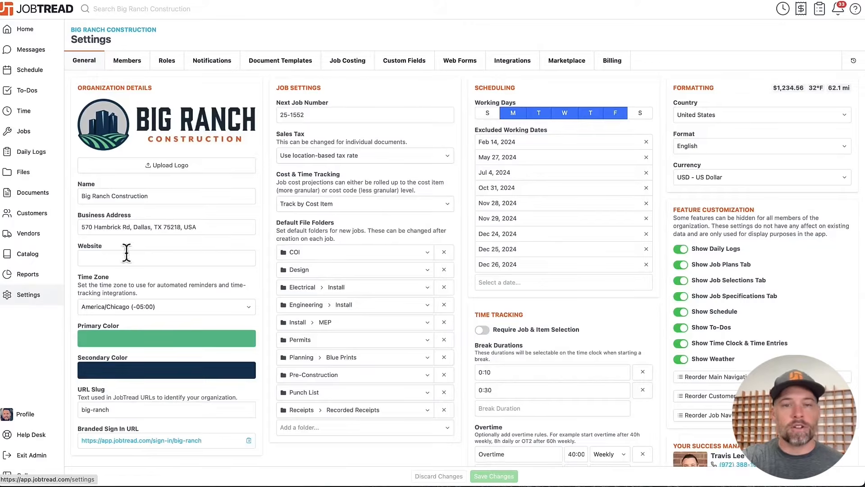
pyautogui.click(405, 68)
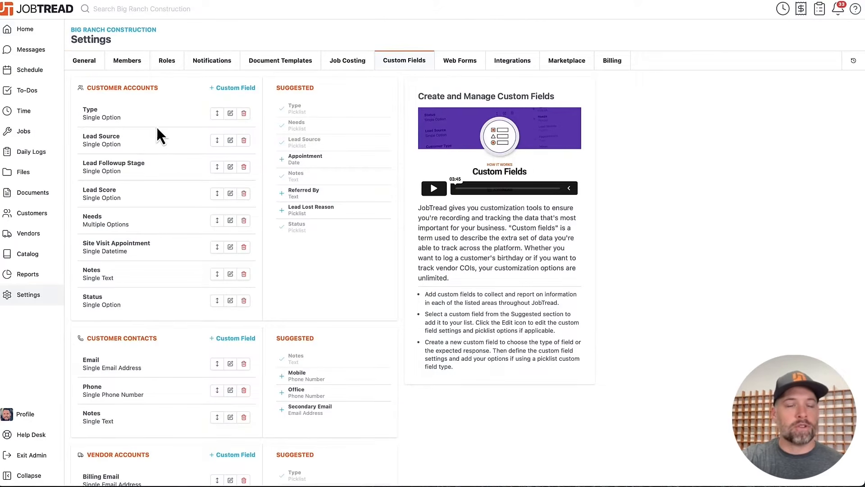
pyautogui.scroll(-1, 158, 126)
pyautogui.scroll(-13, 159, 127)
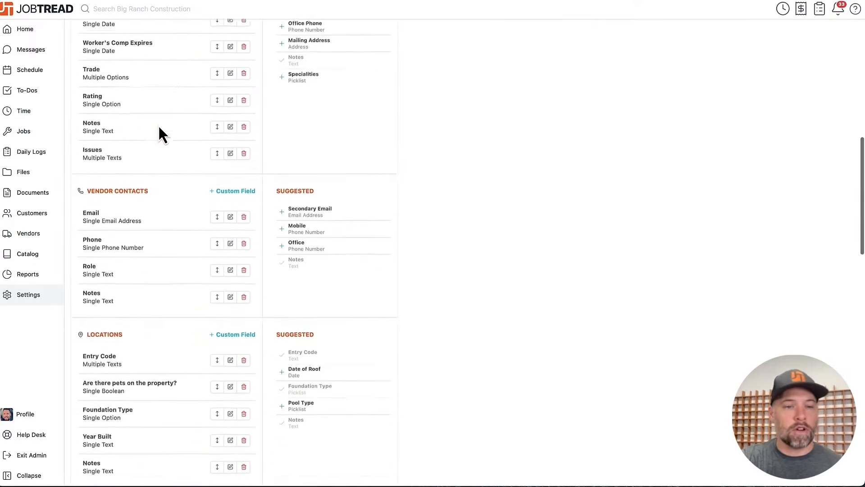
pyautogui.scroll(3, 159, 128)
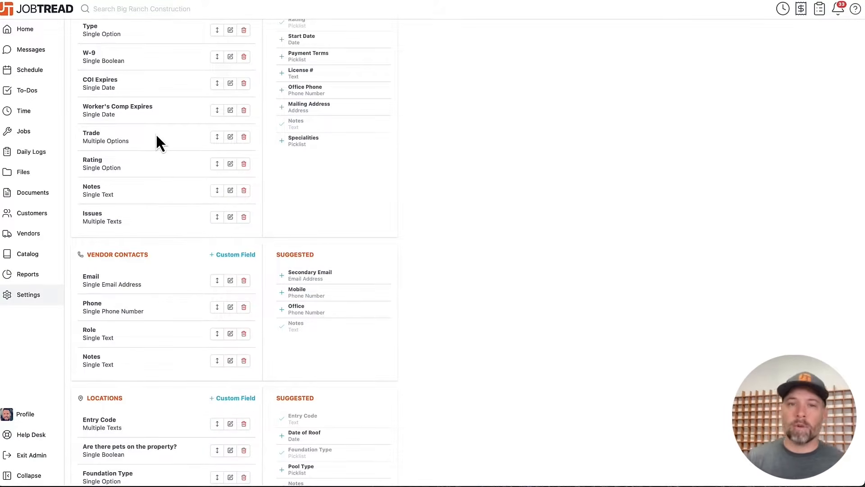
pyautogui.scroll(-14, 157, 136)
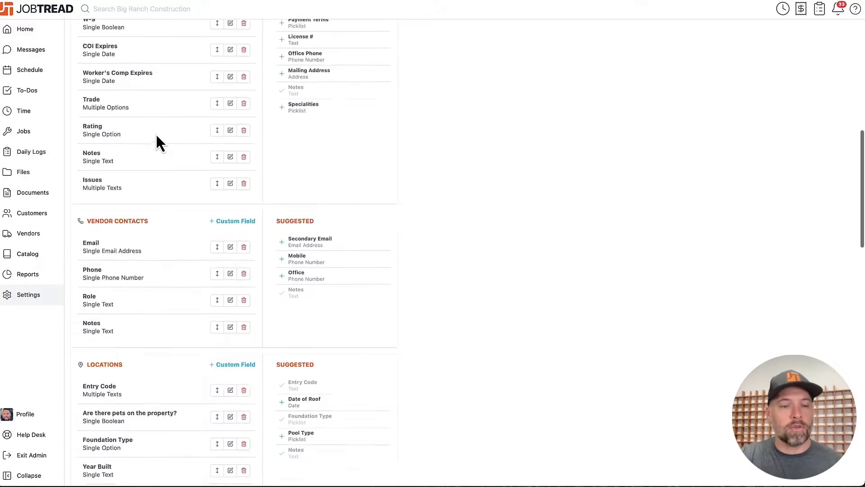
pyautogui.scroll(5, 157, 136)
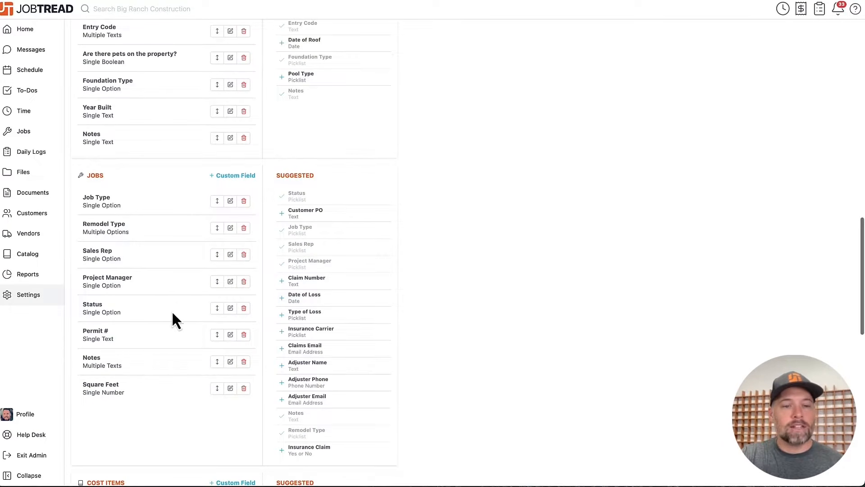
# - Review the picklist options of the jobs' Status custom field and close it without changes
pyautogui.click(231, 310)
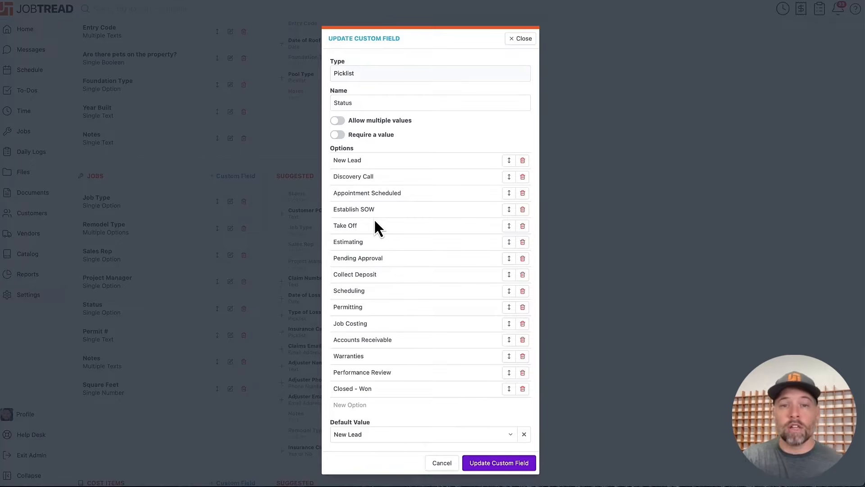
pyautogui.click(520, 40)
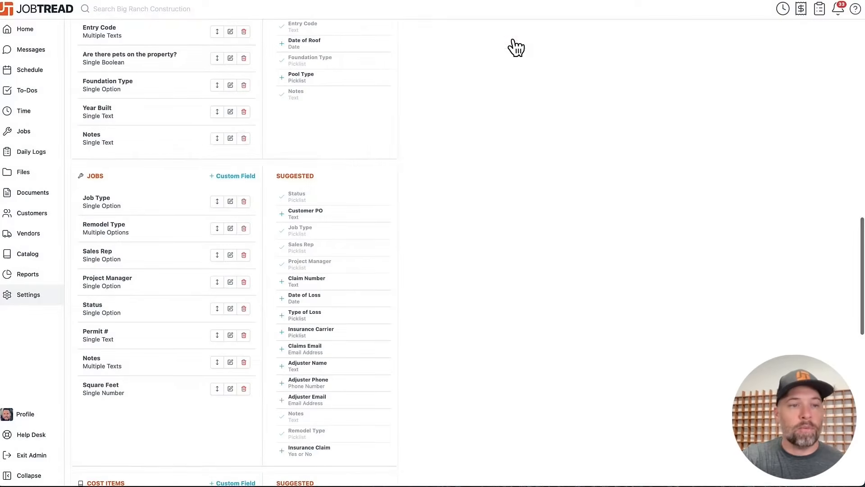
# - Add the Kitchen Remodel group from the Remodeling templates to Job 25-1551's budget, keeping the suggested cost mappings, and expand all its groups
pyautogui.click(42, 132)
pyautogui.click(115, 118)
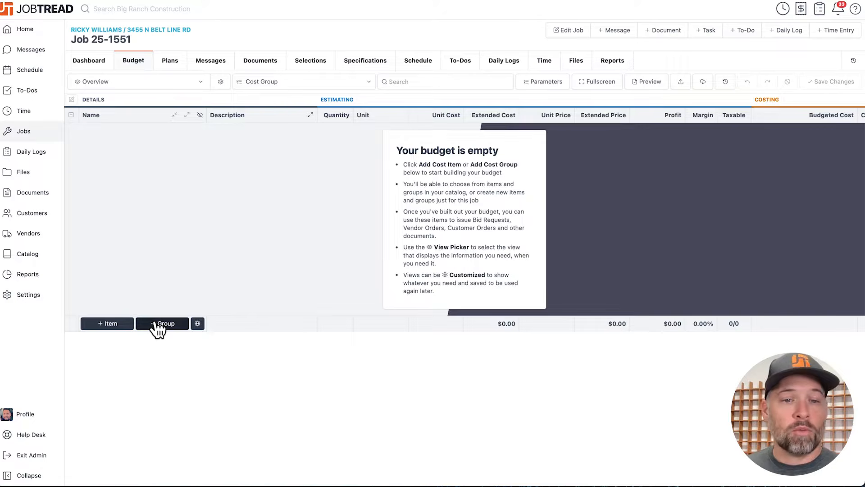
pyautogui.click(198, 324)
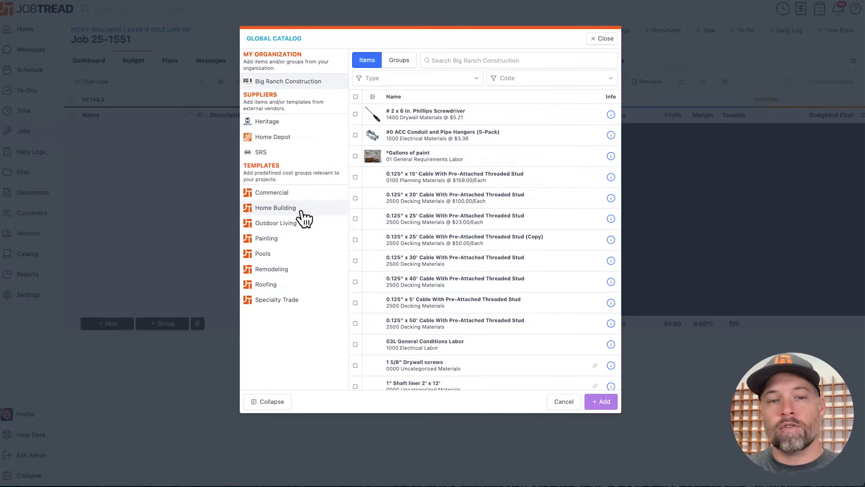
pyautogui.click(302, 268)
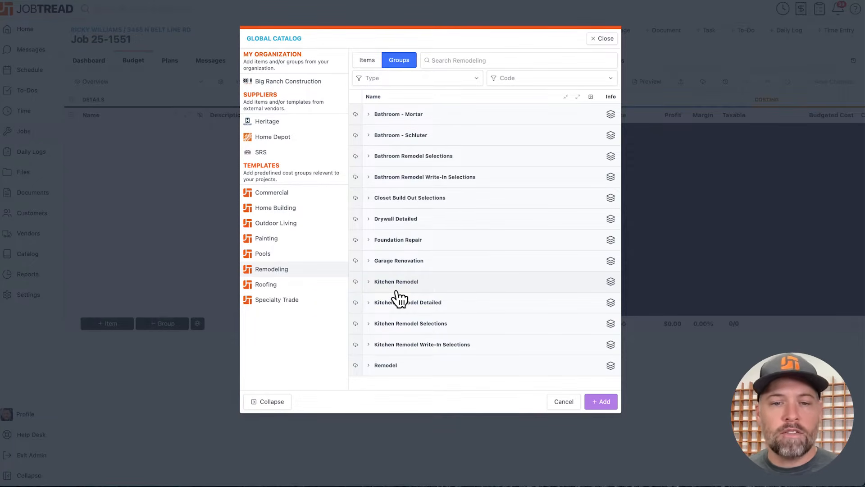
pyautogui.click(356, 283)
pyautogui.click(355, 282)
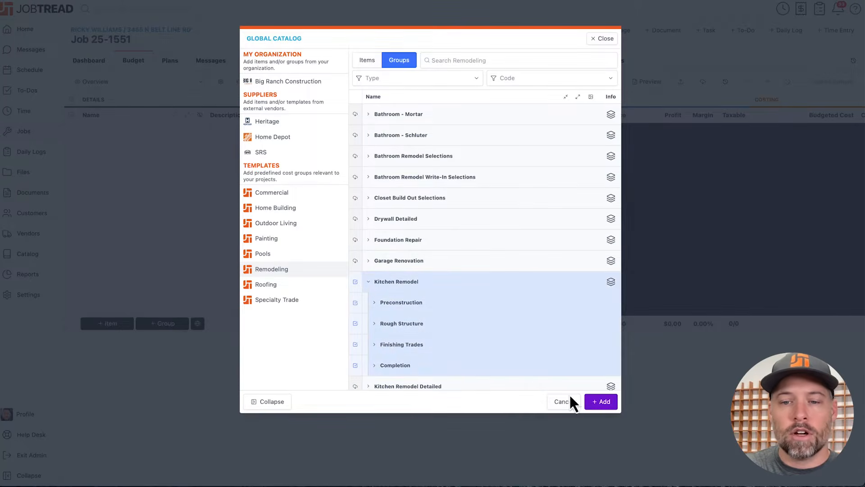
pyautogui.click(603, 401)
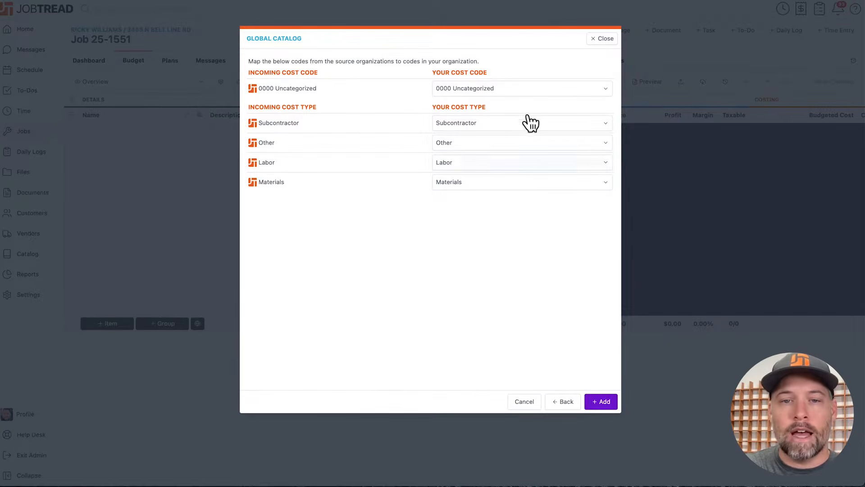
pyautogui.click(602, 401)
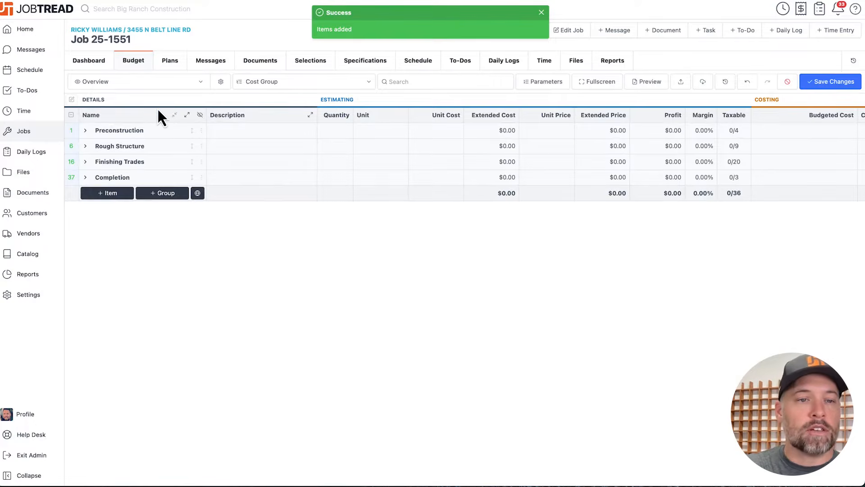
pyautogui.click(187, 117)
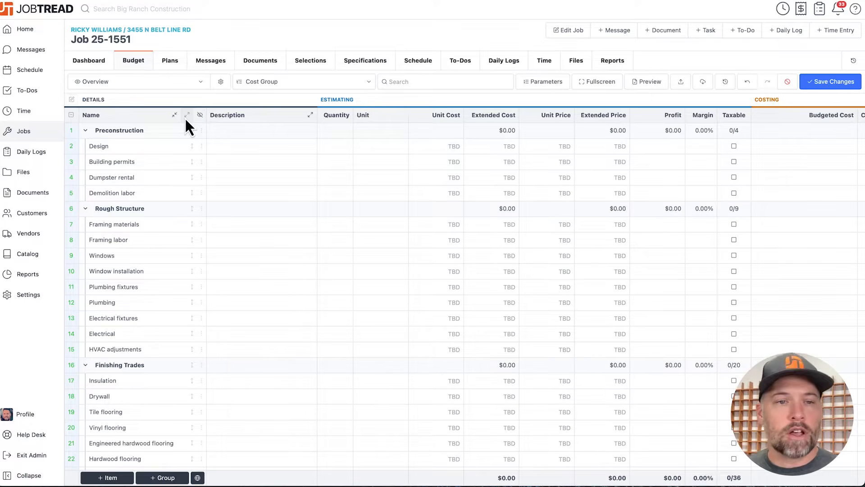
pyautogui.click(202, 146)
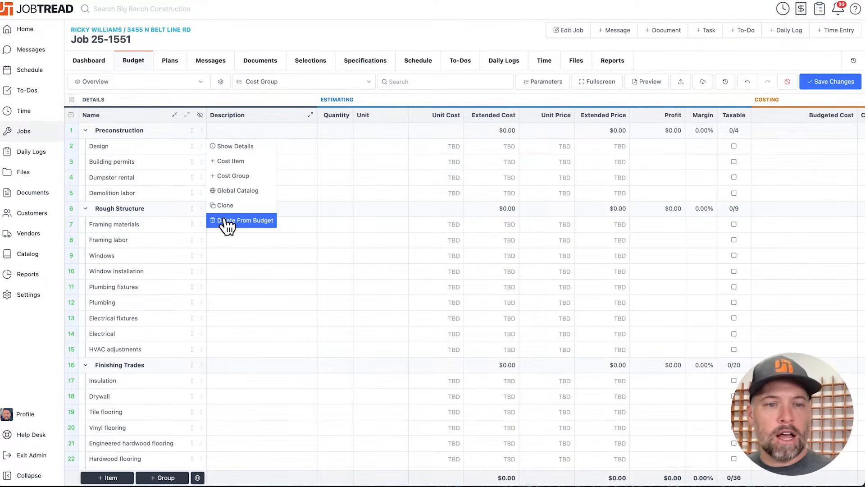
pyautogui.click(231, 162)
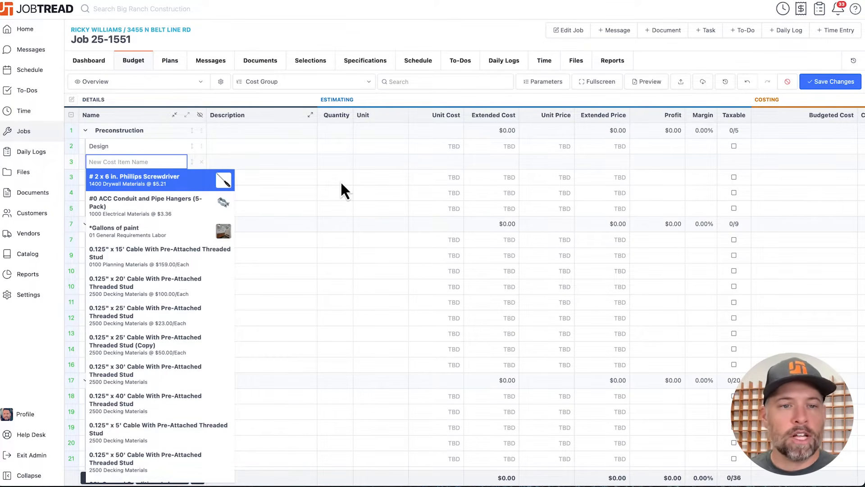
pyautogui.click(201, 161)
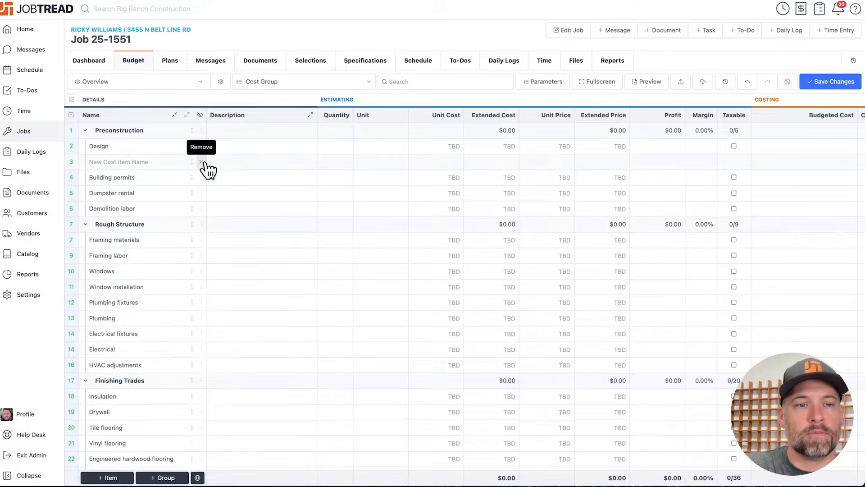
# - Save the budget changes and expand all cost groups to show their items
pyautogui.click(836, 82)
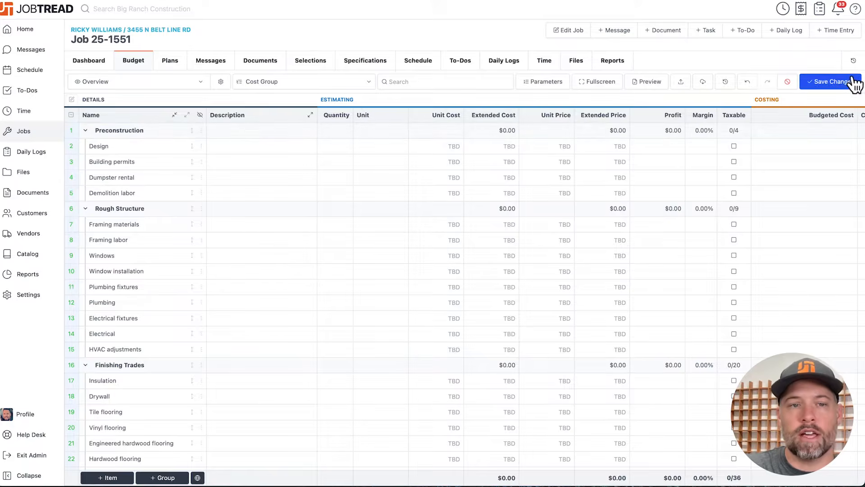
pyautogui.click(148, 132)
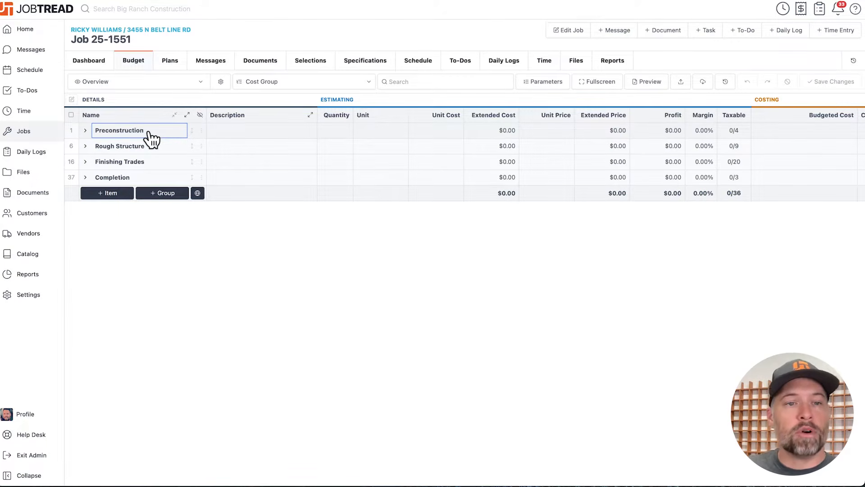
pyautogui.click(188, 116)
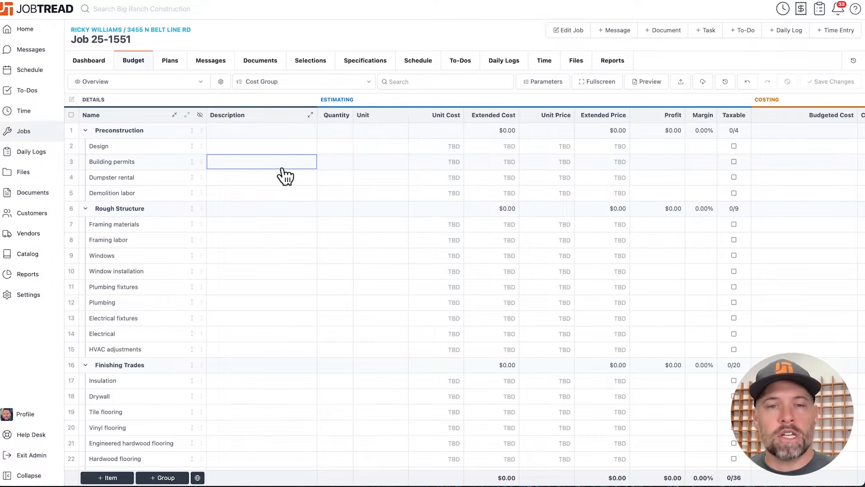
# - Add blank lines to the Preconstruction group's description, then widen the Description column and collapse all descriptions
pyautogui.click(274, 131)
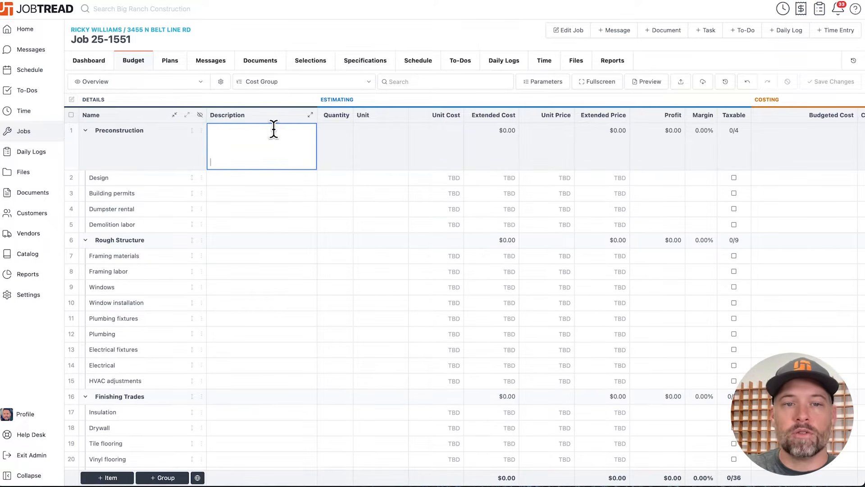
pyautogui.moveTo(317, 115); pyautogui.dragTo(360, 116)
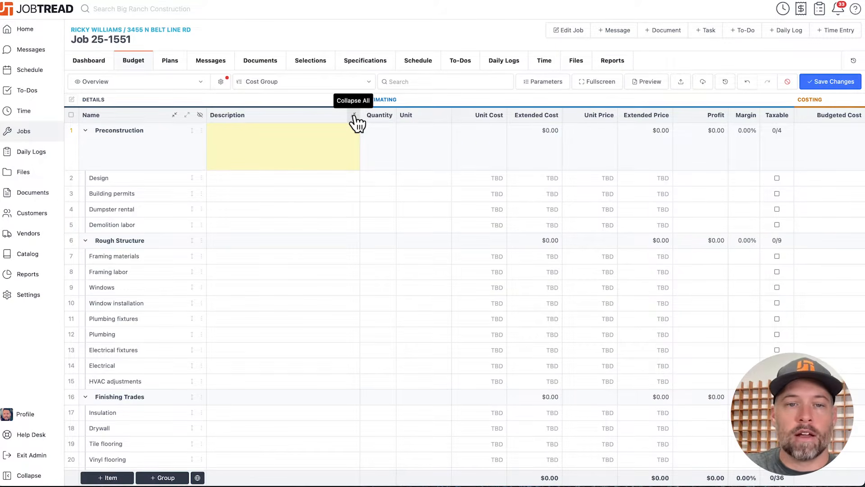
pyautogui.click(354, 116)
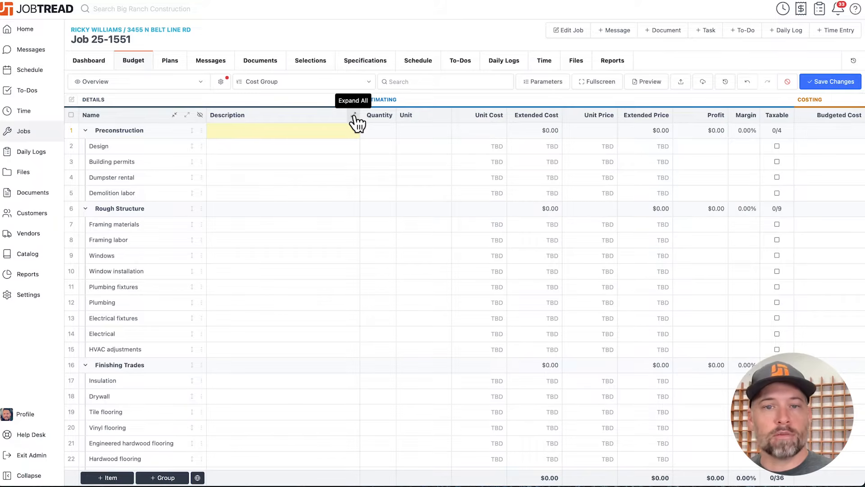
# - Set the Design item's extended cost to $5,000 and its extended price to $7,500
pyautogui.click(411, 150)
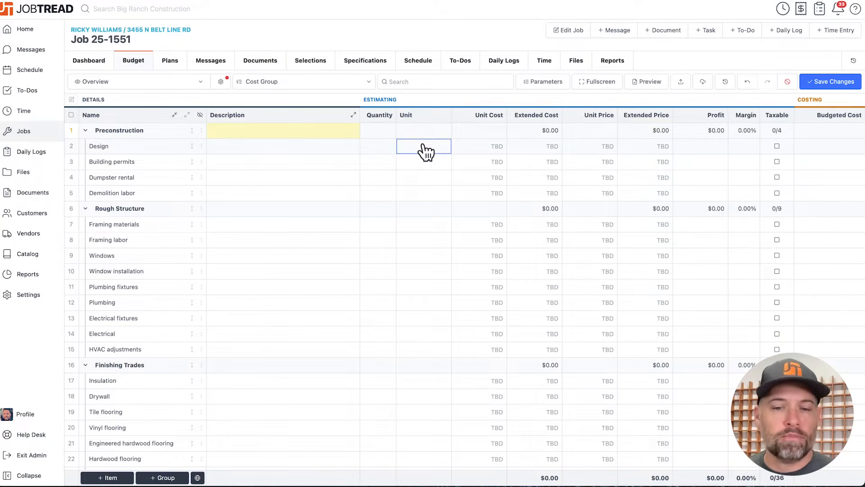
pyautogui.click(542, 152)
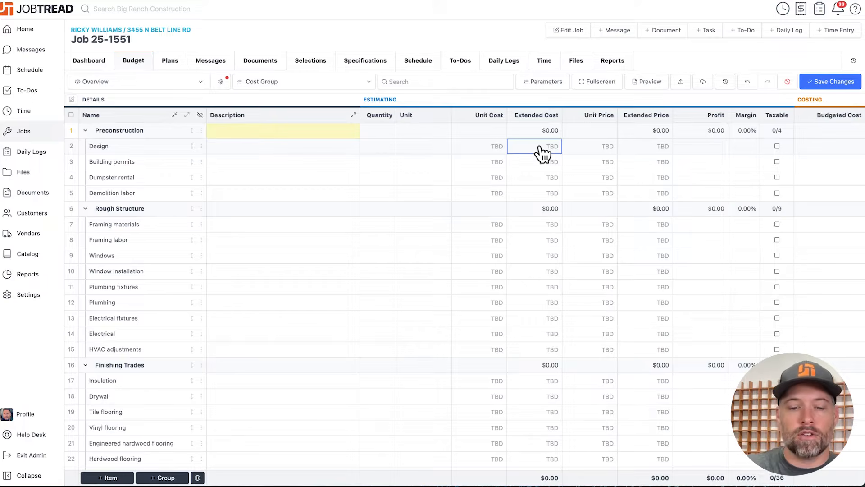
pyautogui.click(539, 146)
pyautogui.write('5000')
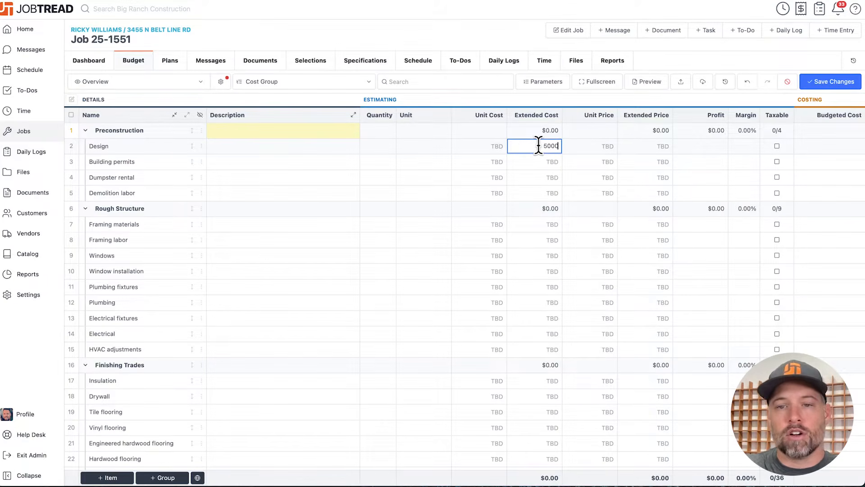
pyautogui.click(589, 103)
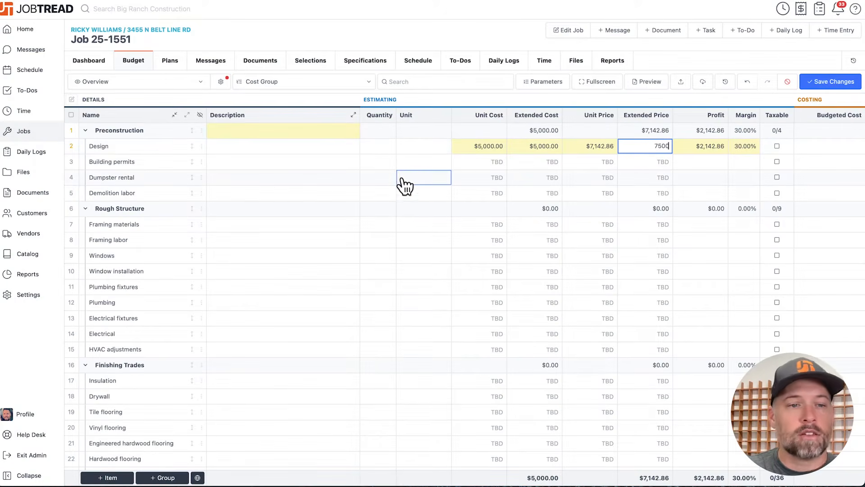
pyautogui.click(378, 256)
# - Set the Hardwood flooring item to a quantity of 2,500 Square Feet at a unit cost of $6.50
pyautogui.scroll(-1, 382, 269)
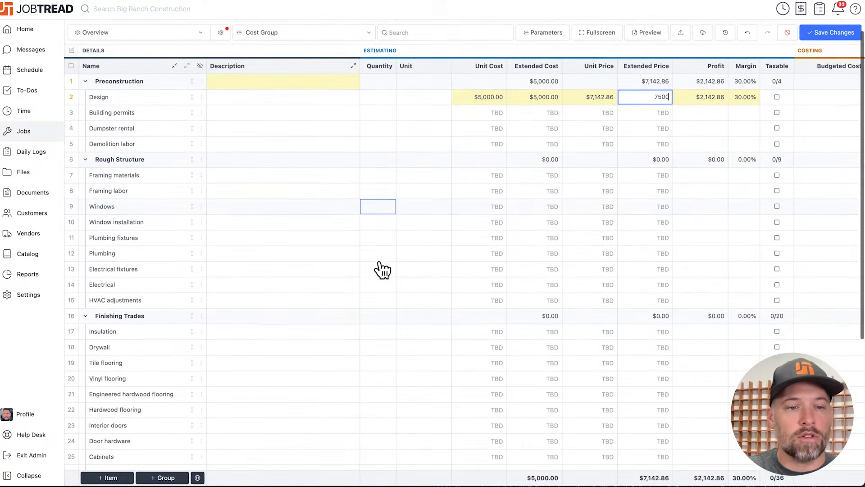
pyautogui.scroll(-2, 382, 269)
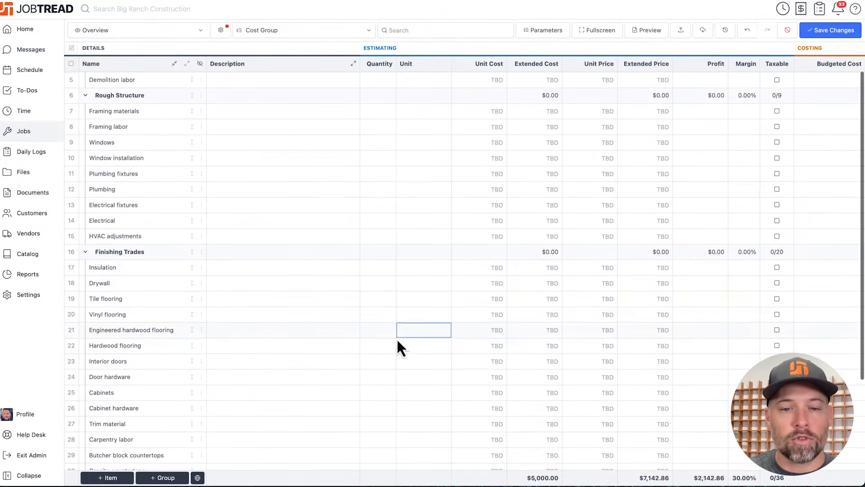
pyautogui.click(385, 348)
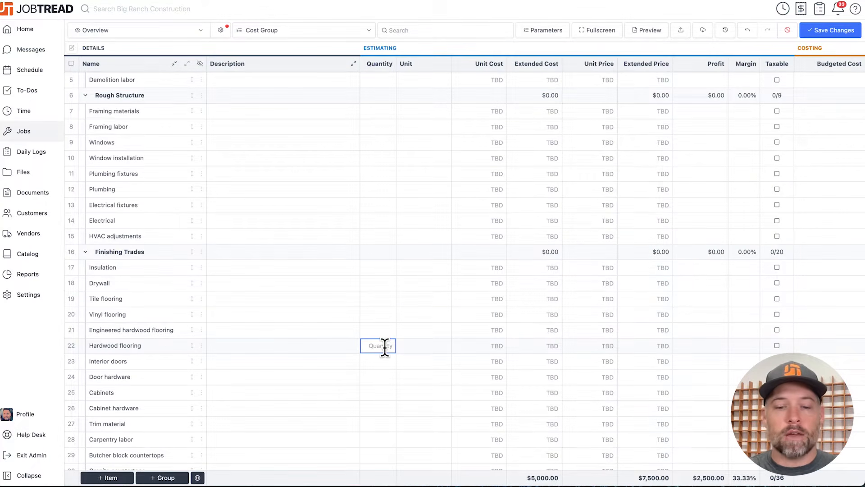
pyautogui.write('2500')
pyautogui.press('Tab')
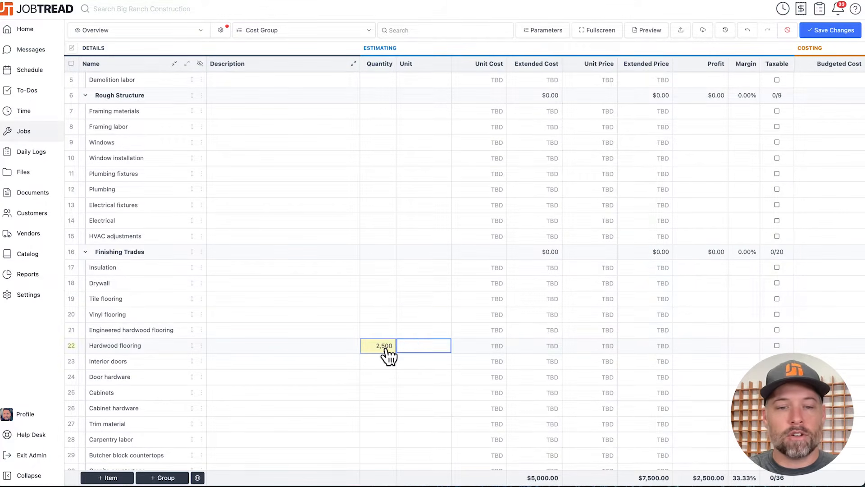
pyautogui.scroll(1, 386, 355)
pyautogui.write('squ')
pyautogui.click(447, 390)
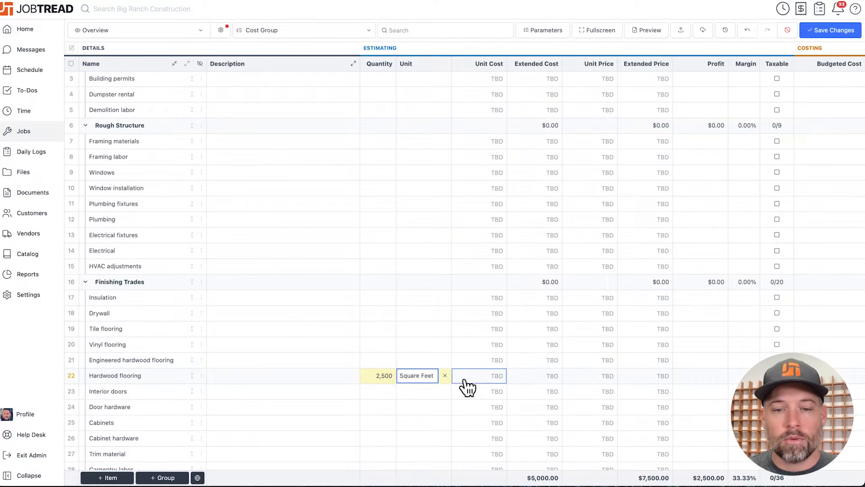
pyautogui.click(463, 378)
pyautogui.write('6.5')
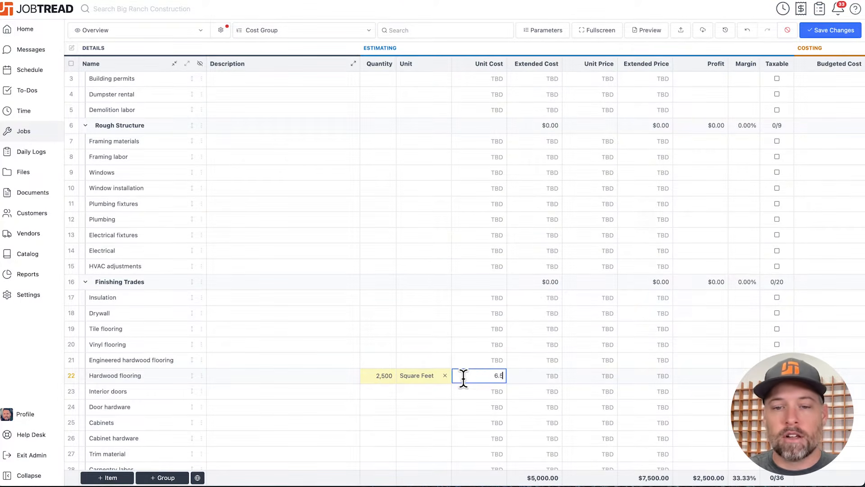
pyautogui.click(635, 55)
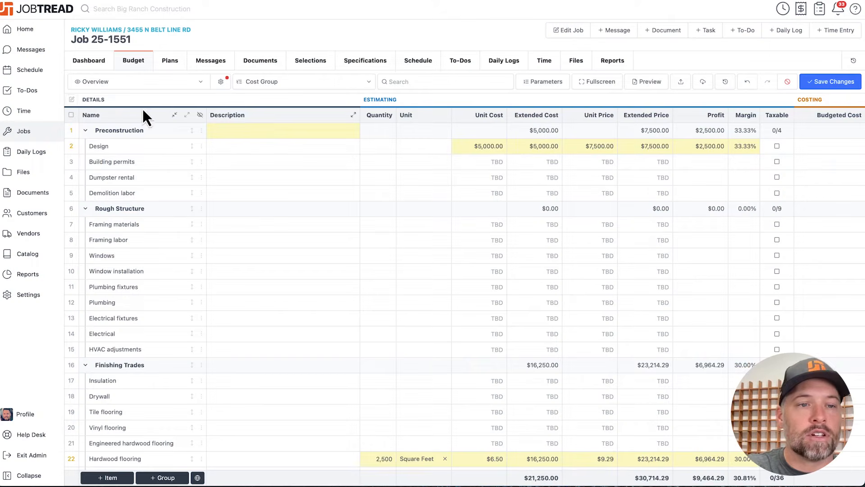
# - Set the unit cost of all budget groups and items to $500 in one mass action and save the budget
pyautogui.click(71, 115)
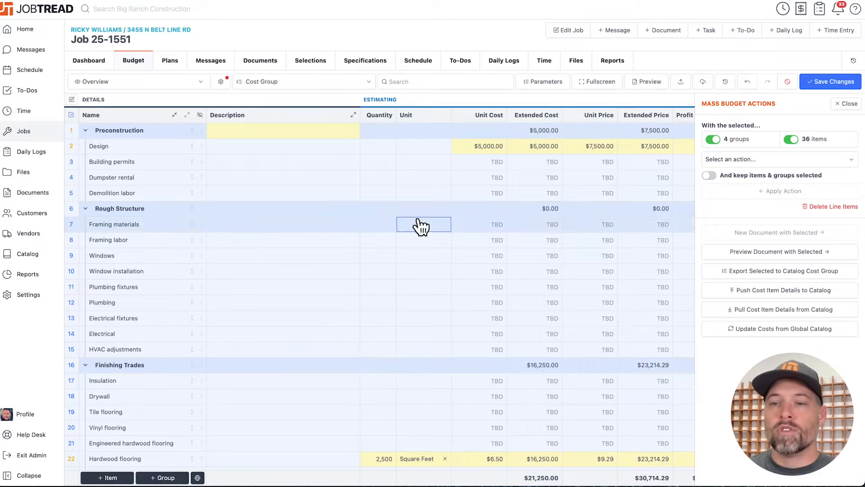
pyautogui.click(762, 158)
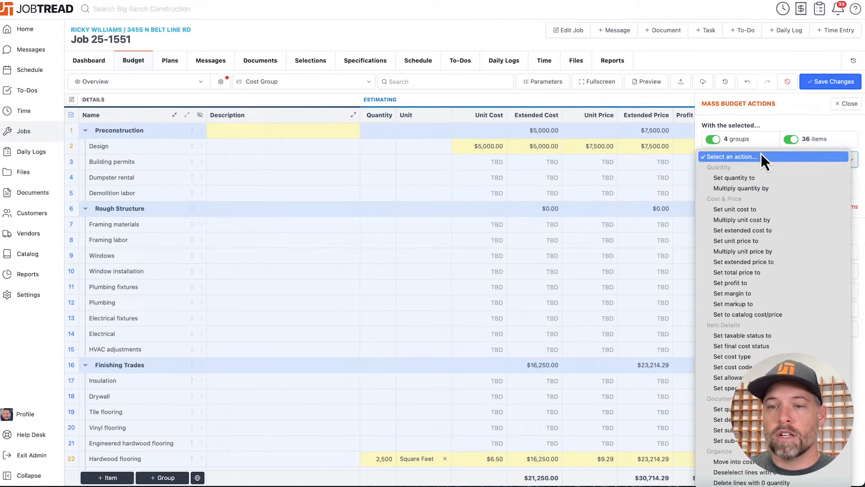
pyautogui.click(747, 208)
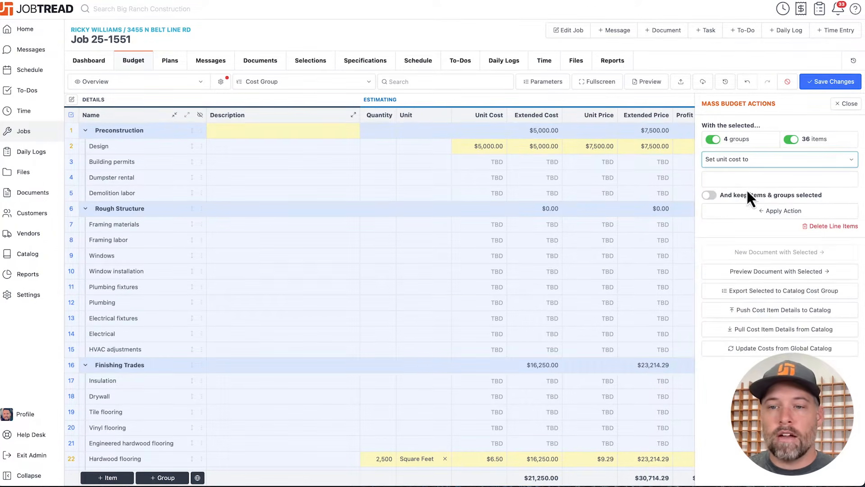
pyautogui.click(746, 179)
pyautogui.write('500')
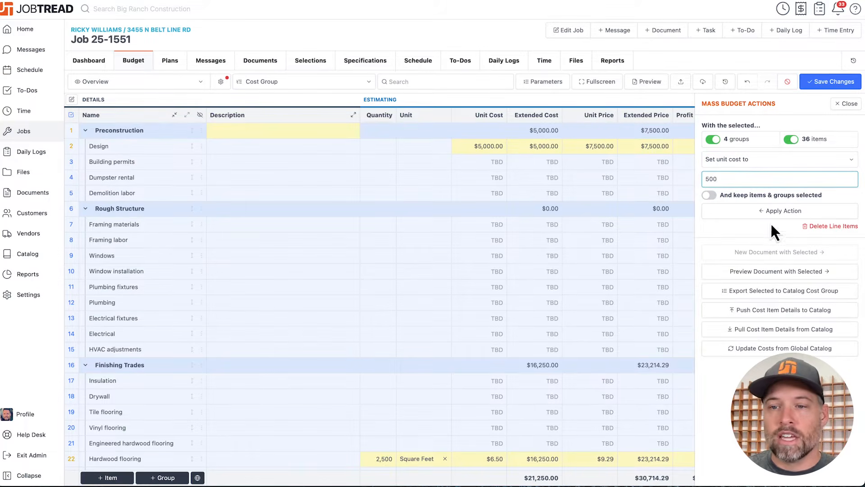
pyautogui.click(779, 211)
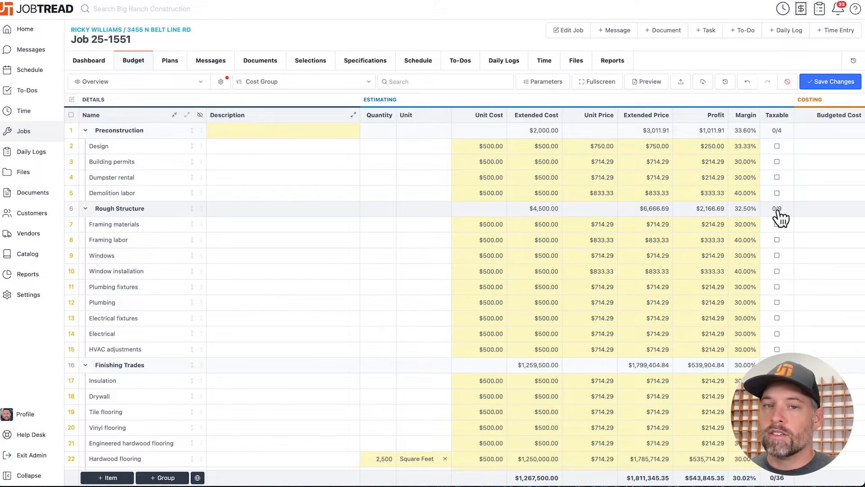
pyautogui.click(827, 77)
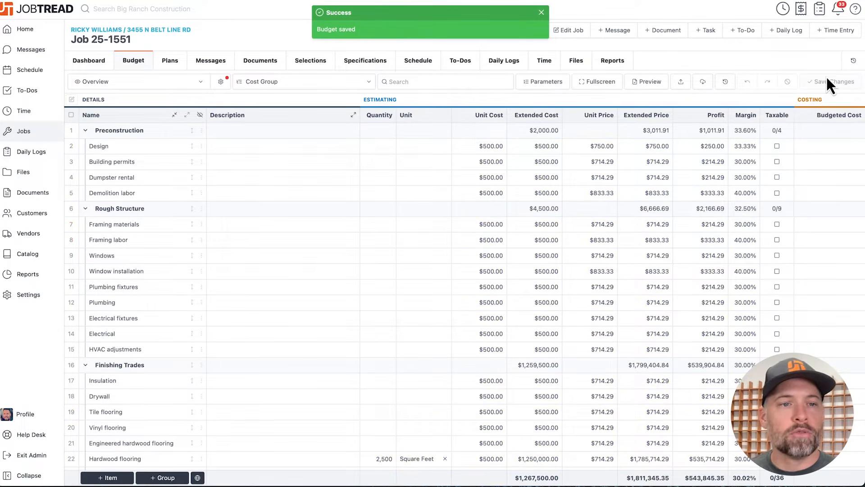
# - Apply a 40% margin to all groups and items in the budget with a mass action
pyautogui.click(71, 115)
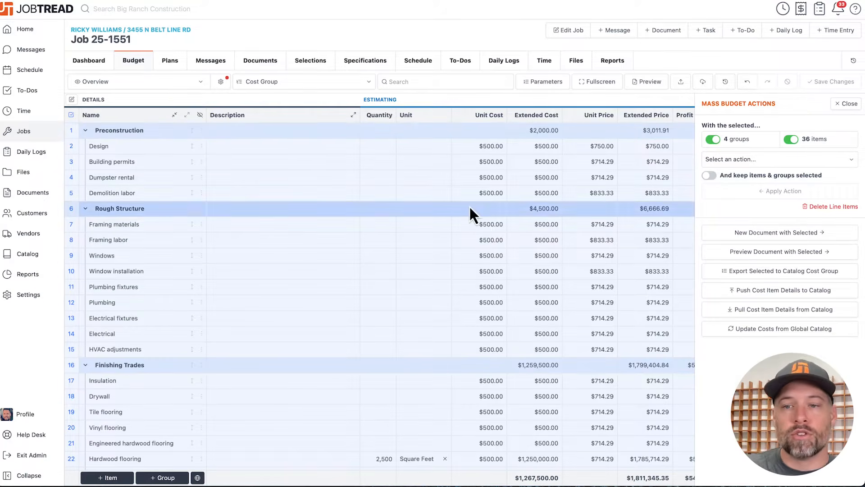
pyautogui.click(752, 164)
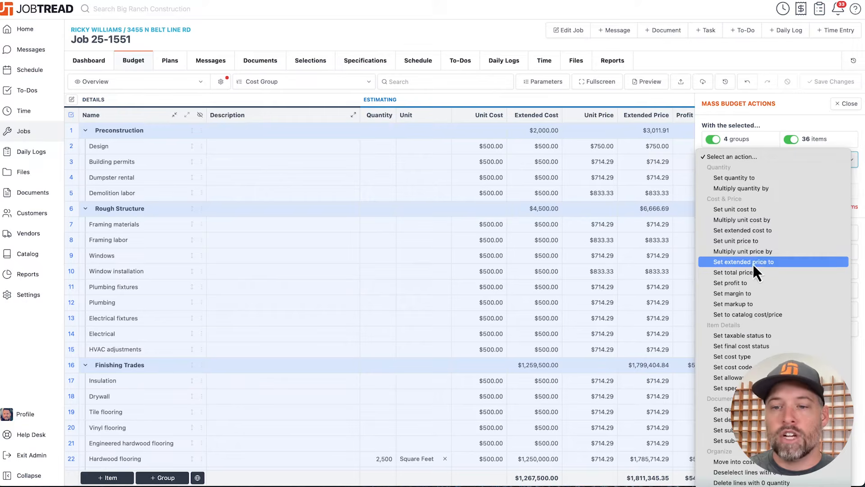
pyautogui.click(751, 293)
pyautogui.click(742, 181)
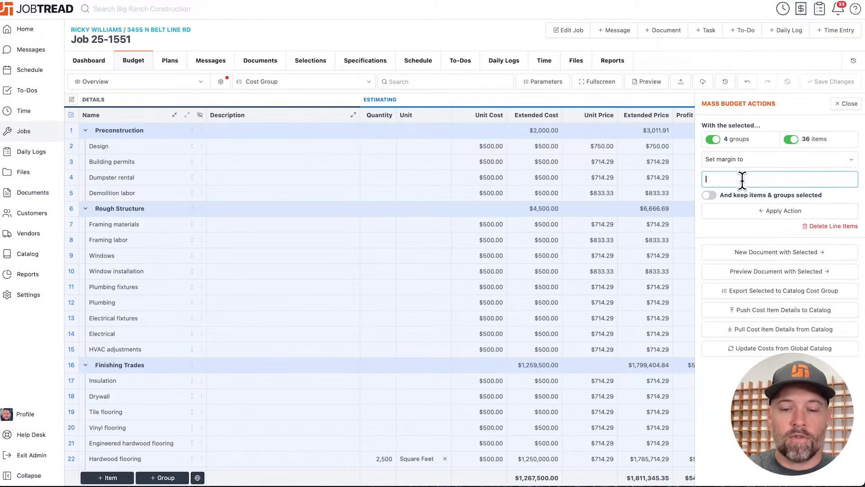
pyautogui.click(753, 208)
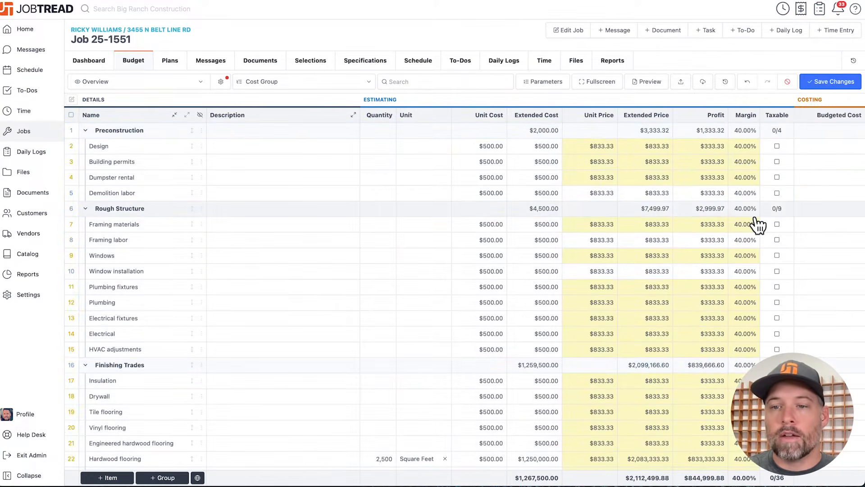
# - Set the Hardwood flooring item's unit cost to $5.00
pyautogui.scroll(-2, 711, 303)
pyautogui.click(708, 294)
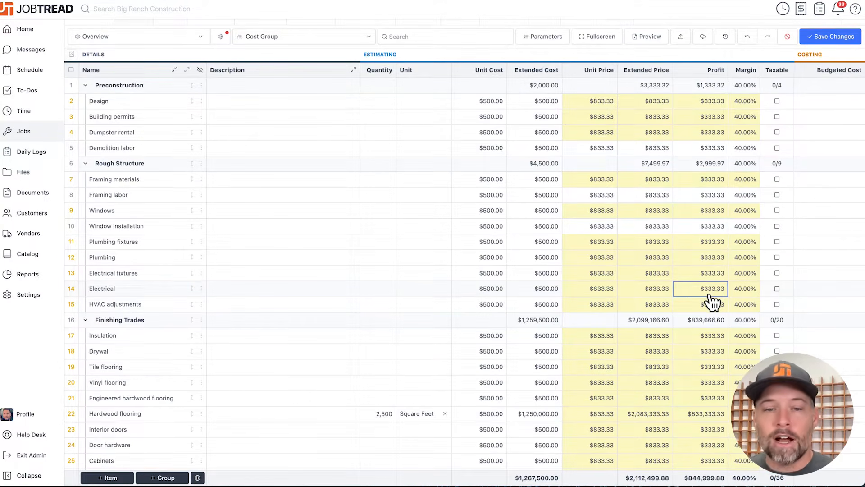
pyautogui.click(495, 414)
pyautogui.click(496, 414)
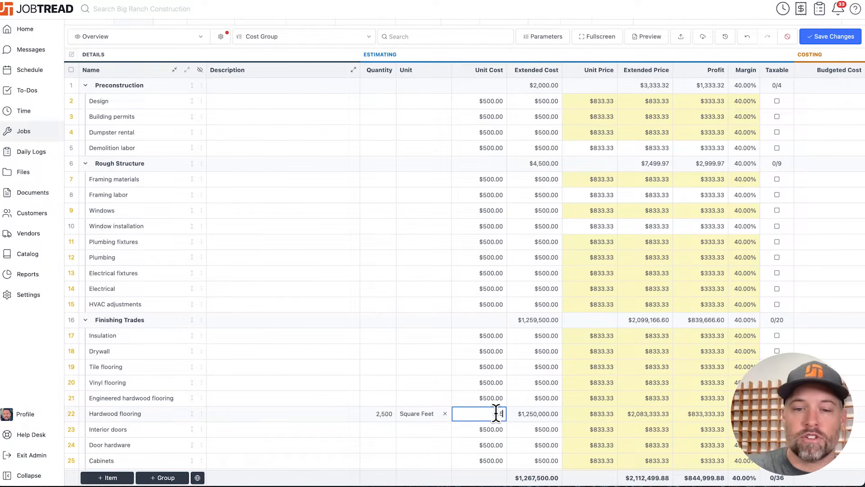
pyautogui.write('5')
pyautogui.click(693, 59)
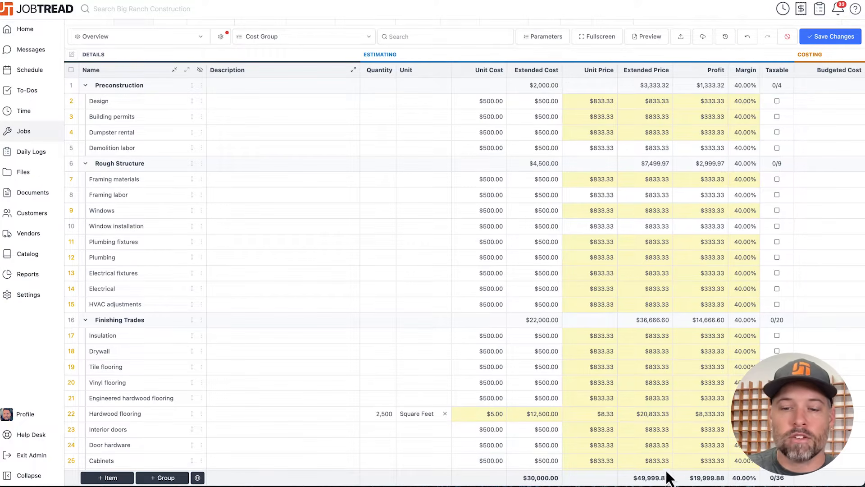
pyautogui.click(676, 444)
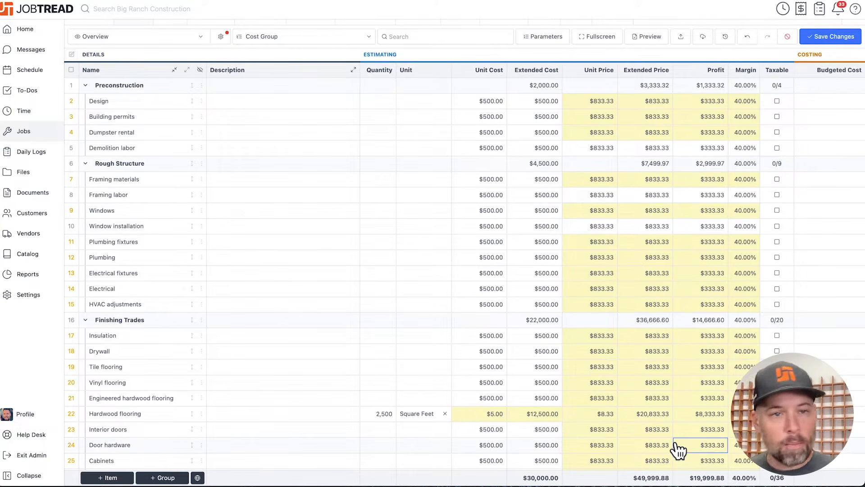
# - Set the total price of all budget groups and items to $52,000 with a mass action
pyautogui.click(70, 70)
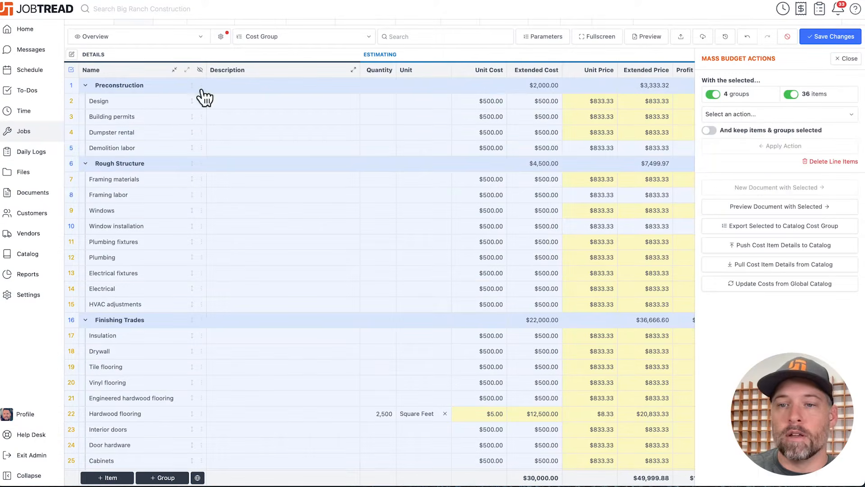
pyautogui.click(732, 115)
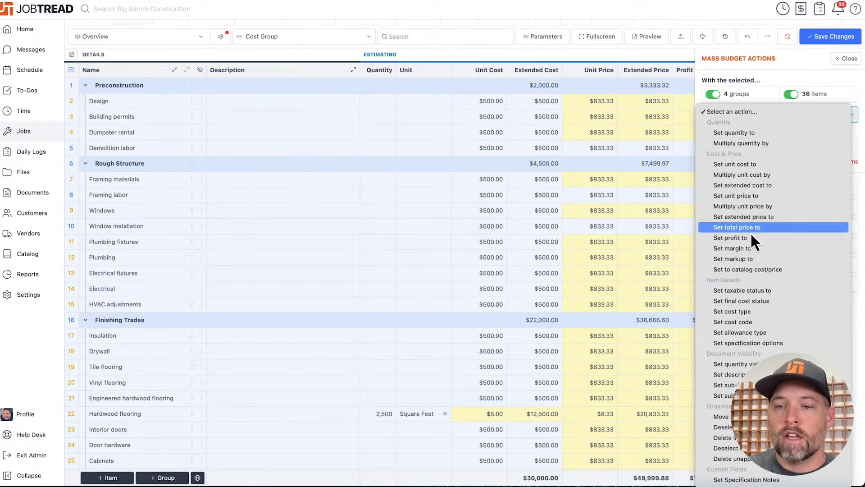
pyautogui.click(751, 227)
pyautogui.click(741, 134)
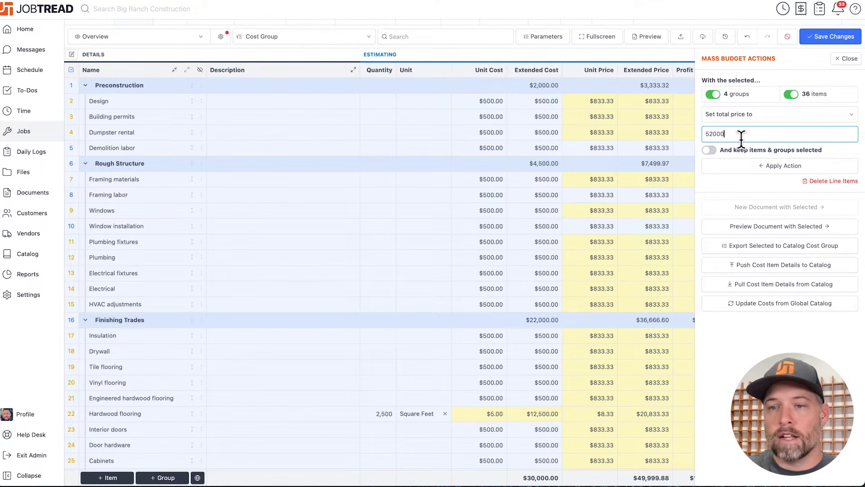
pyautogui.click(761, 169)
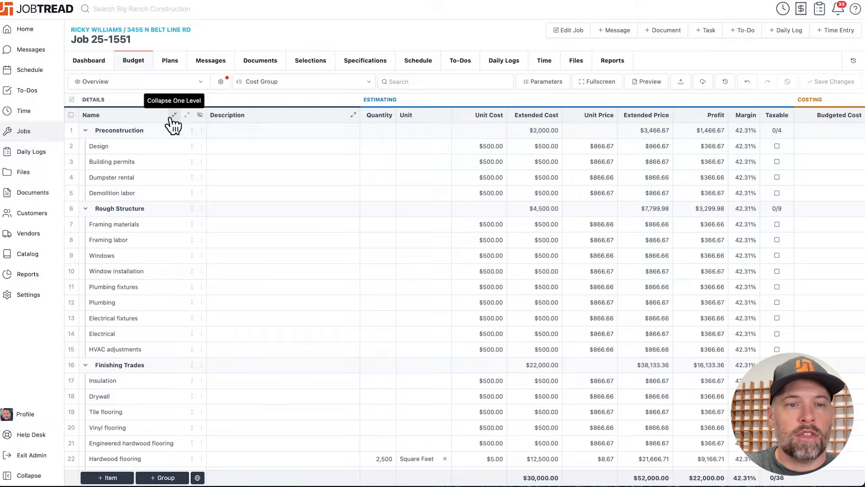
# - Collapse all cost groups and add the Countertop Selections group from the catalog to the end of the budget
pyautogui.click(174, 115)
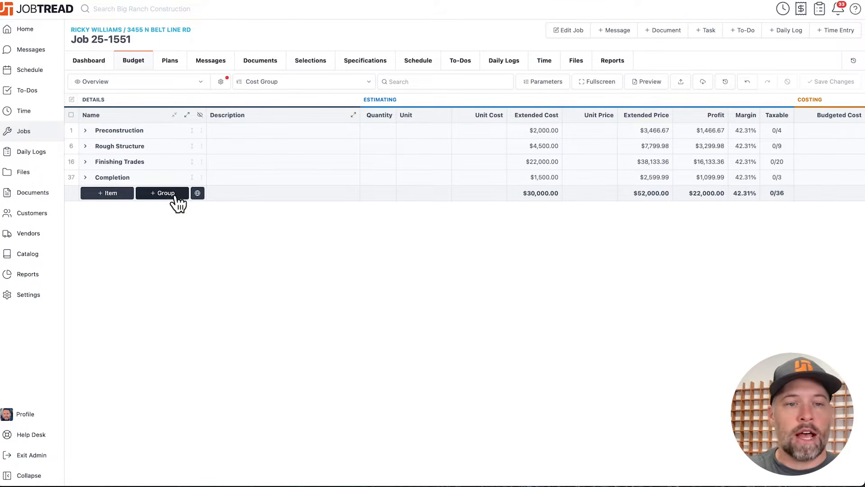
pyautogui.click(164, 193)
pyautogui.write('countertop')
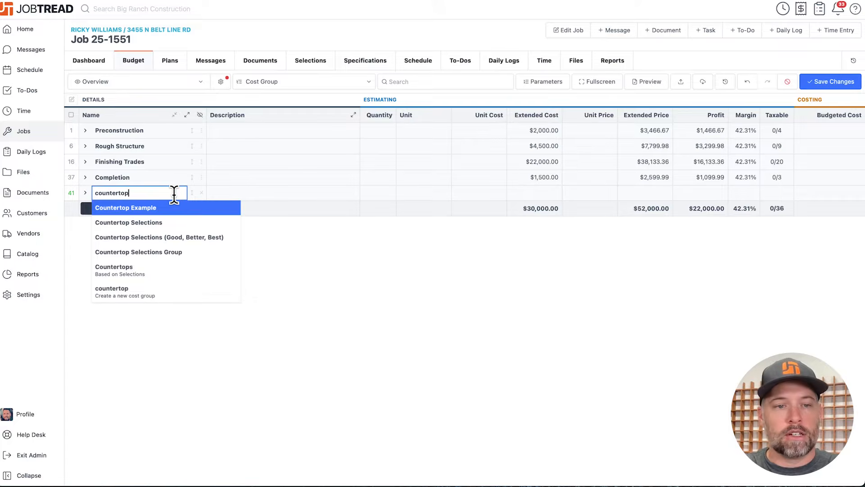
pyautogui.click(164, 222)
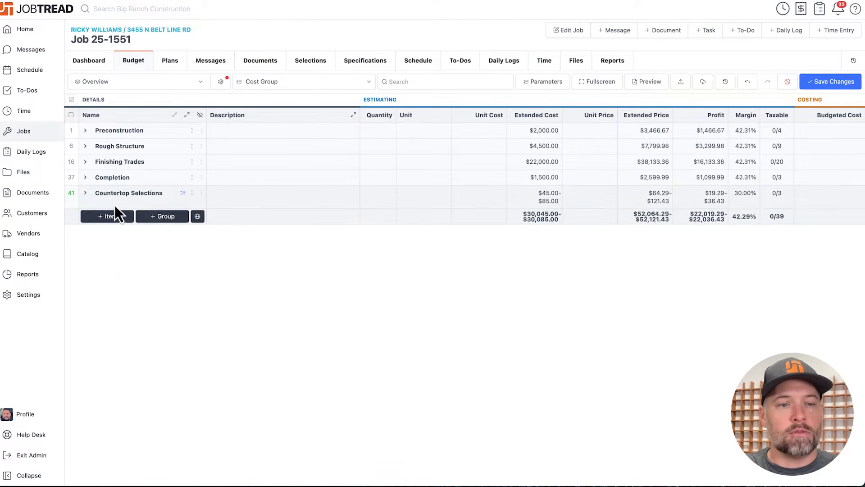
# - Expand Countertop Selections and set the quantity of the Granite, Quartz and Quartzite items to 150 each
pyautogui.click(85, 193)
pyautogui.click(377, 217)
pyautogui.write('150')
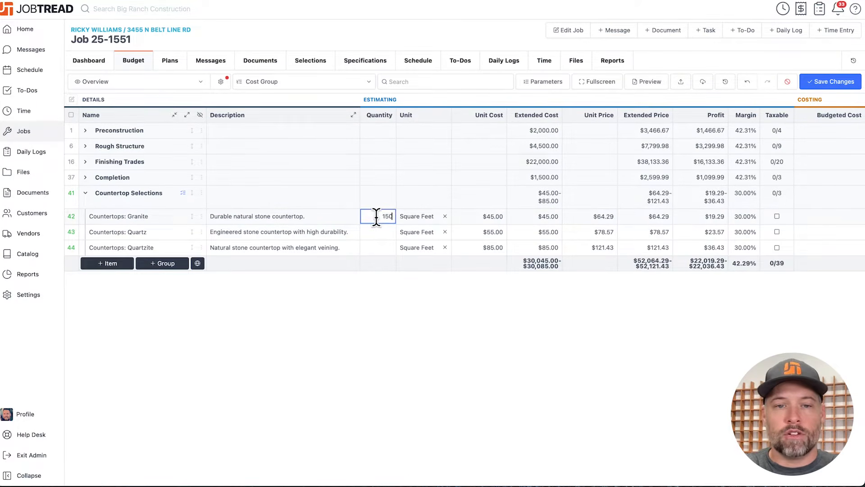
pyautogui.press('Return')
pyautogui.write('150')
pyautogui.press('Return')
pyautogui.write('150')
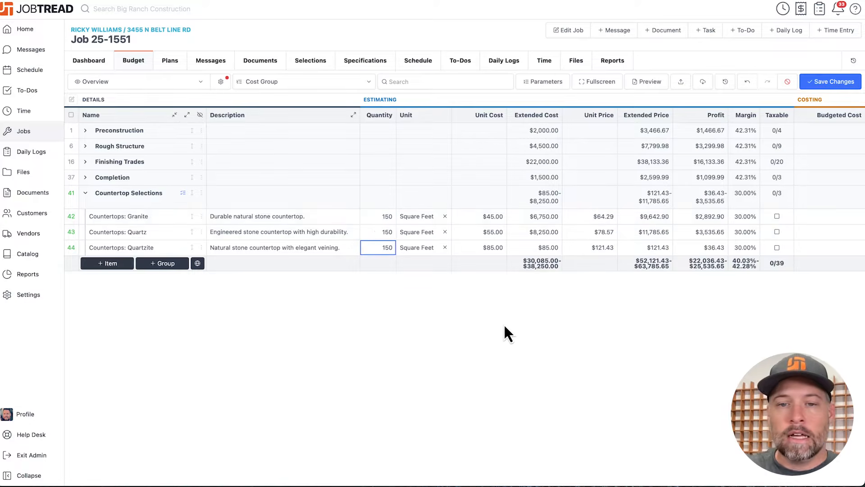
pyautogui.click(505, 327)
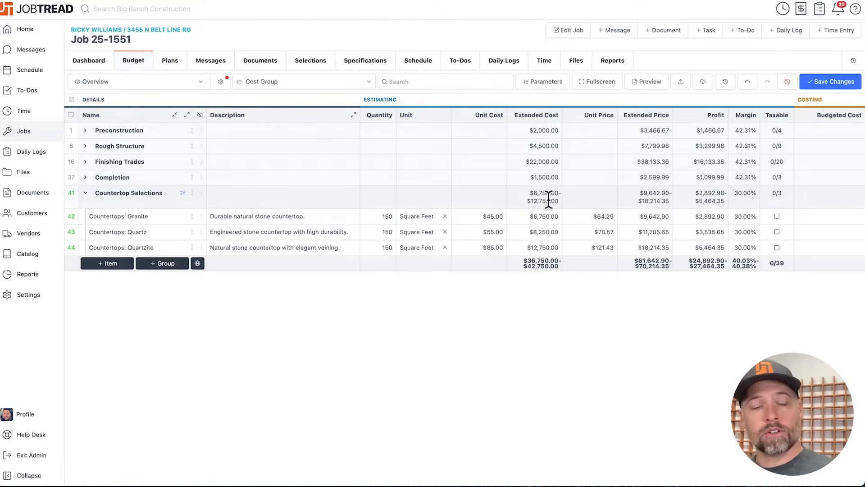
# - Review the selection settings in the Countertop Selections group's details, then save the budget
pyautogui.click(201, 192)
pyautogui.click(220, 195)
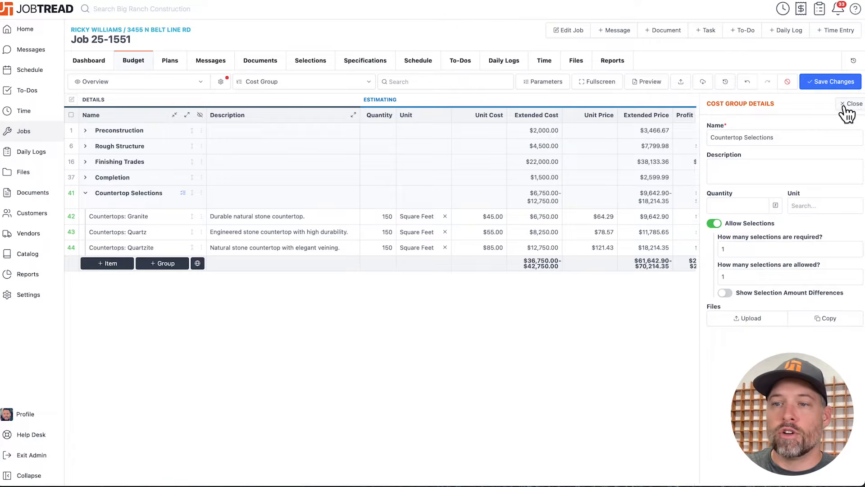
pyautogui.click(845, 106)
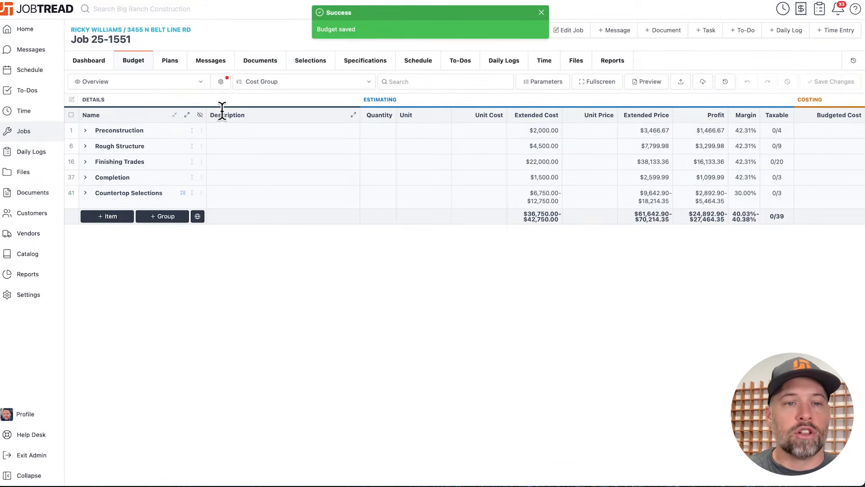
# - Expand all cost groups and review the Design item's details, including the available cost types
pyautogui.click(187, 115)
pyautogui.rightClick(206, 147)
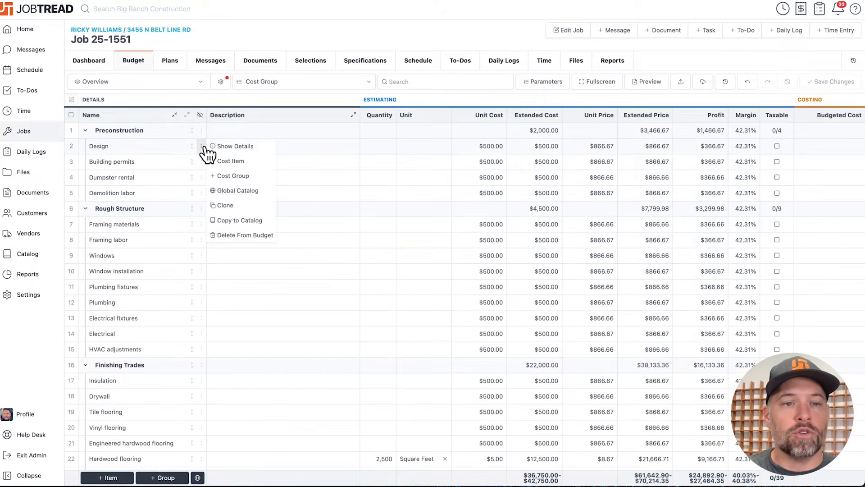
pyautogui.click(216, 145)
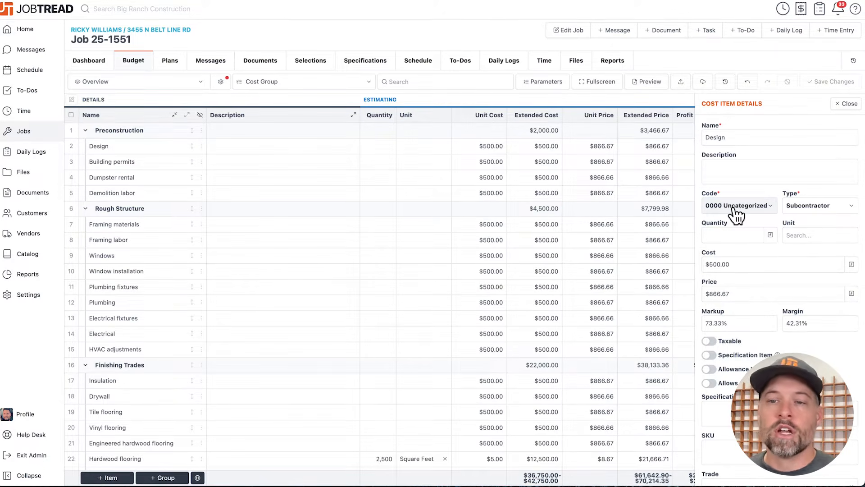
pyautogui.click(823, 211)
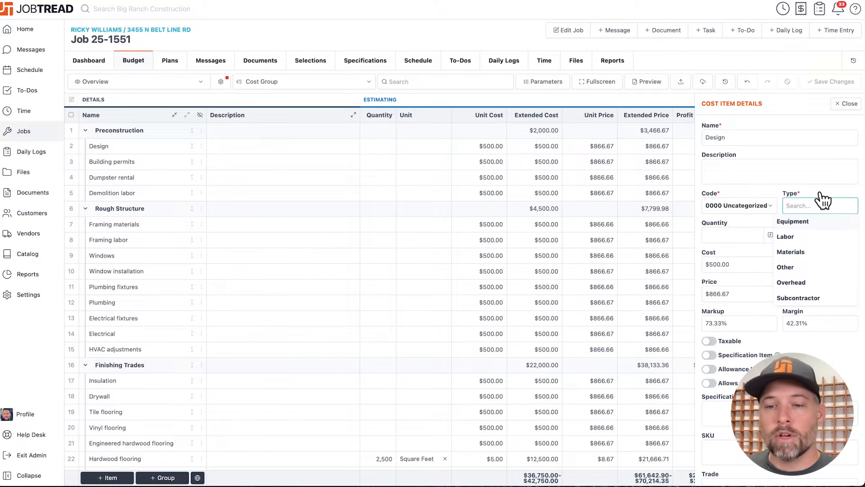
pyautogui.click(846, 104)
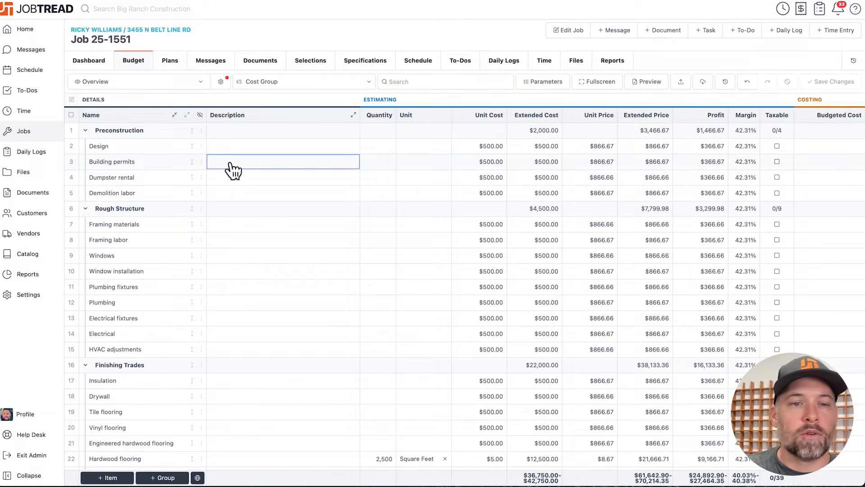
# - Hide the Margin column and show the Markup column in the Overview budget view
pyautogui.click(221, 82)
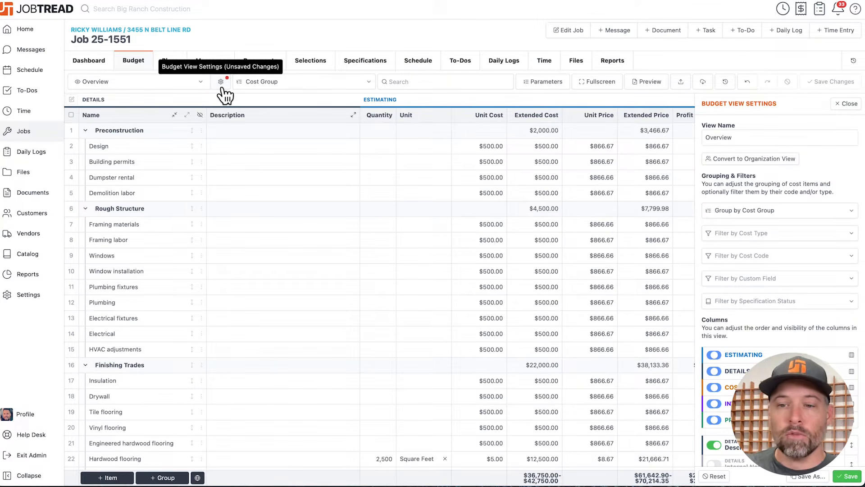
pyautogui.scroll(-5, 766, 292)
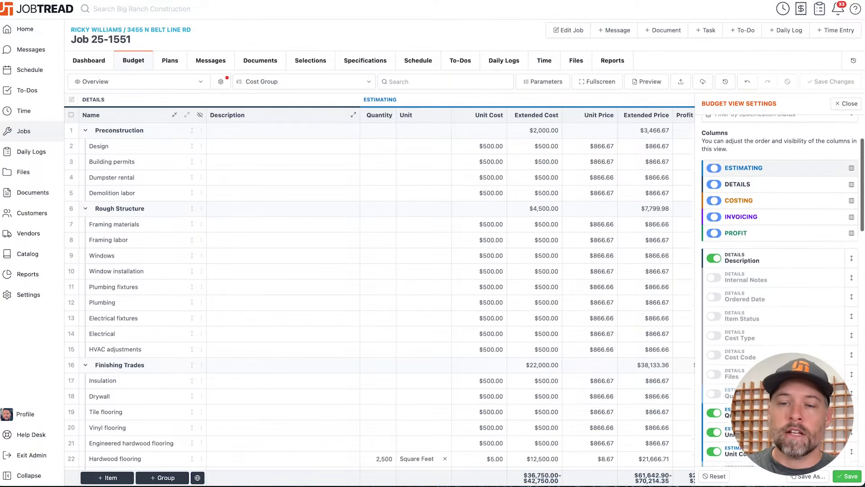
pyautogui.scroll(-5, 766, 343)
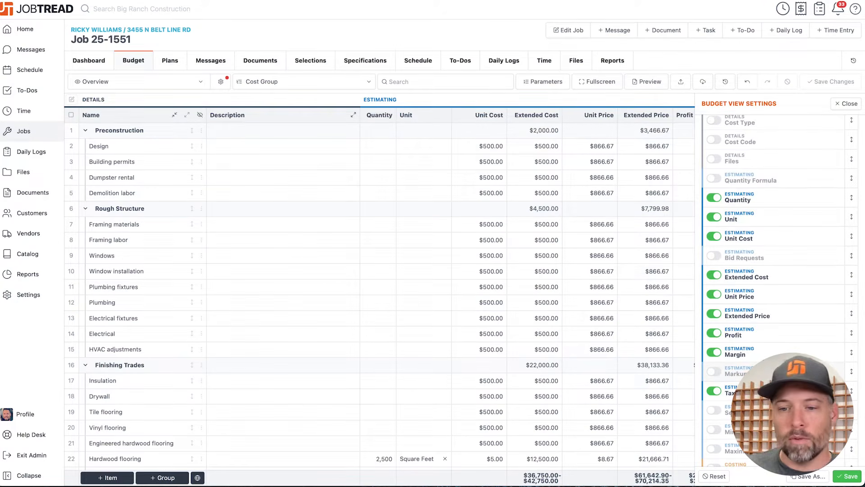
pyautogui.click(713, 351)
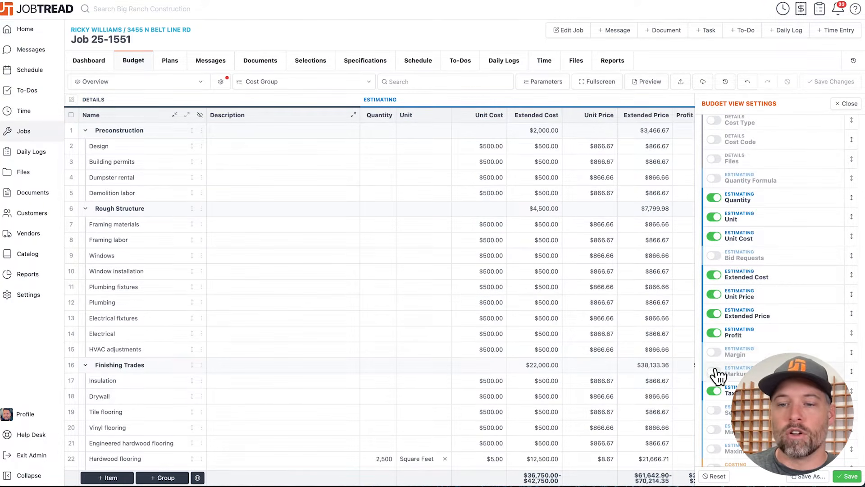
pyautogui.click(714, 372)
pyautogui.hscroll(5, 579, 304)
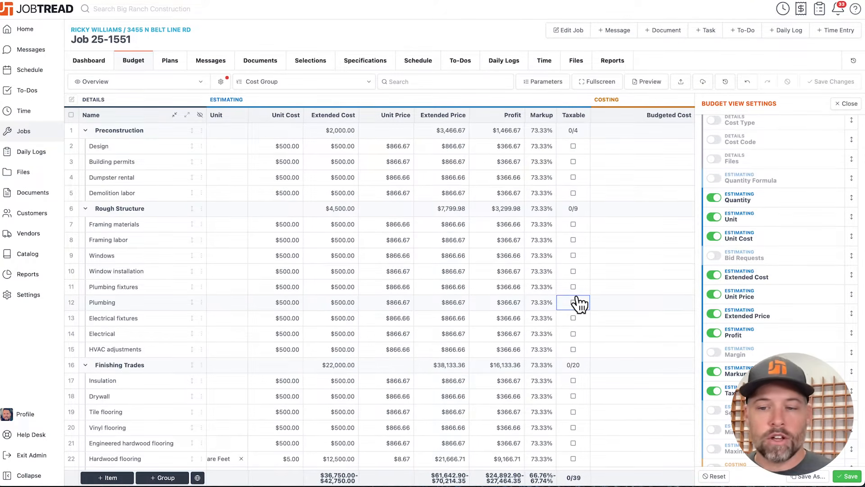
# - Review the columns available in the Overview budget view and show the Quantity Formula column
pyautogui.scroll(-10, 766, 325)
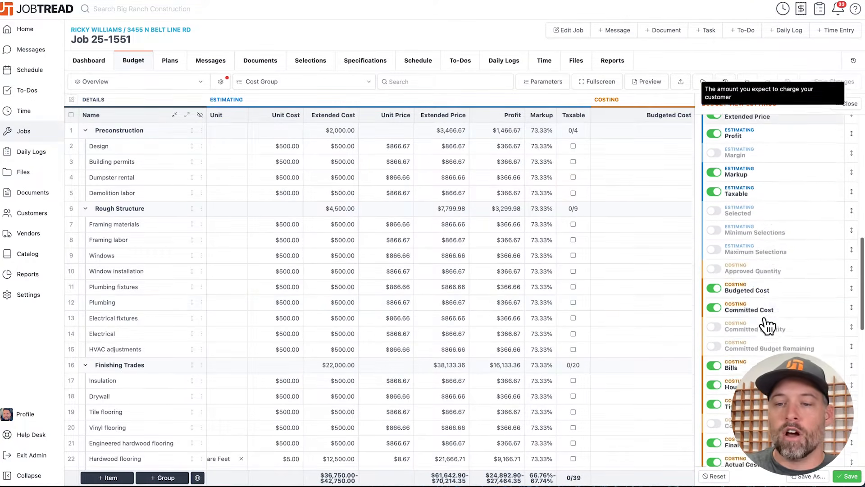
pyautogui.scroll(-1, 768, 325)
pyautogui.moveTo(767, 325)
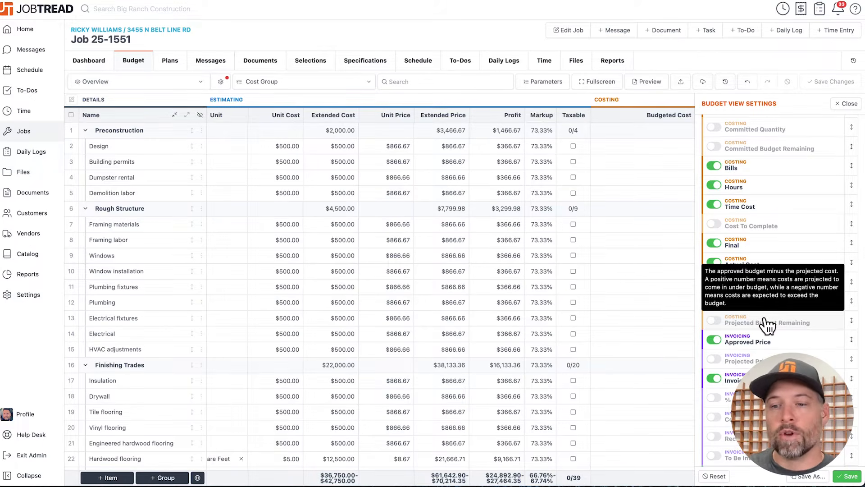
pyautogui.scroll(-6, 767, 325)
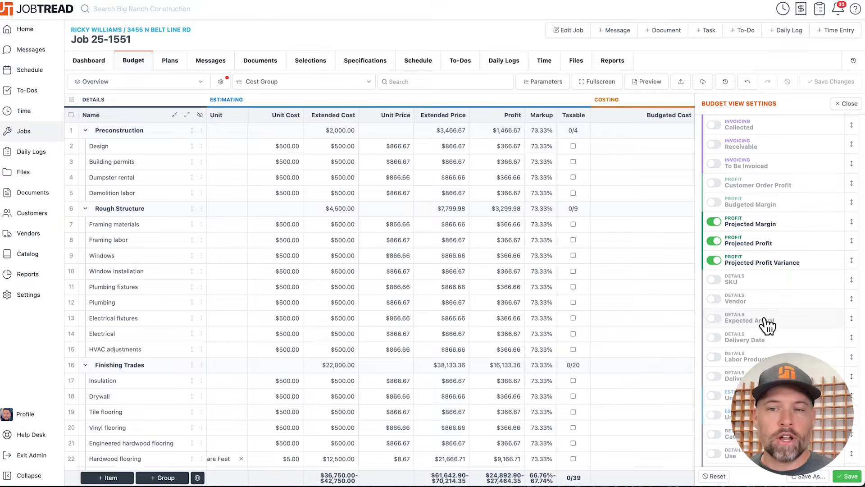
pyautogui.scroll(10, 726, 289)
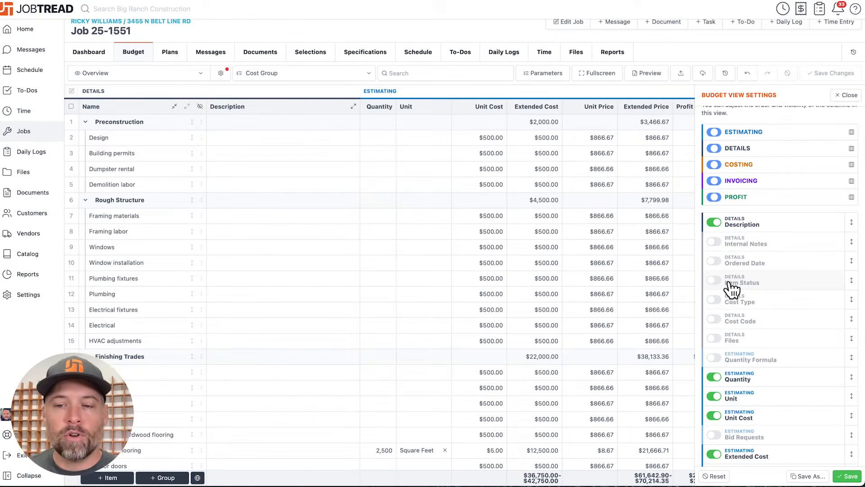
pyautogui.click(716, 358)
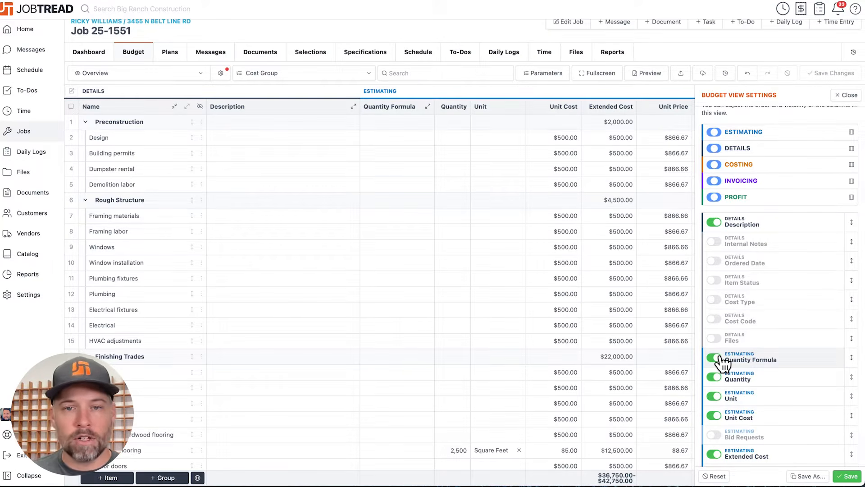
# - Filter the budget for "paint" and set the Interior paint item's unit to Gallons
pyautogui.click(432, 73)
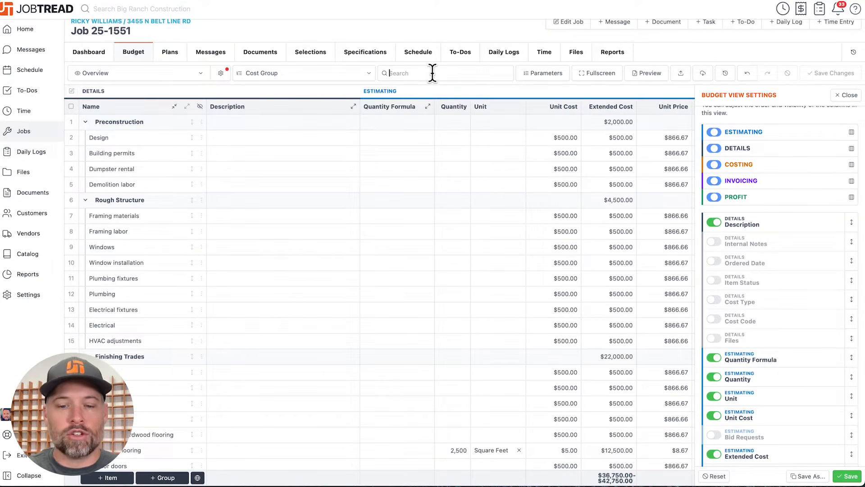
pyautogui.write('paint')
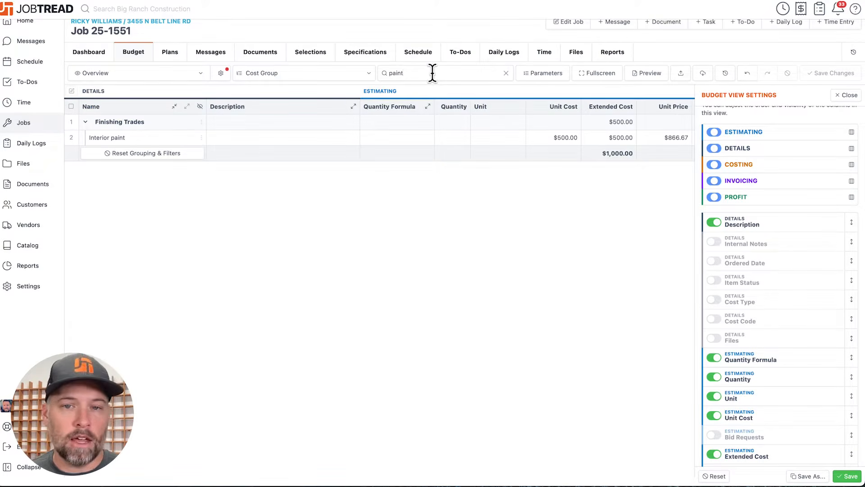
pyautogui.click(493, 138)
pyautogui.write('gal')
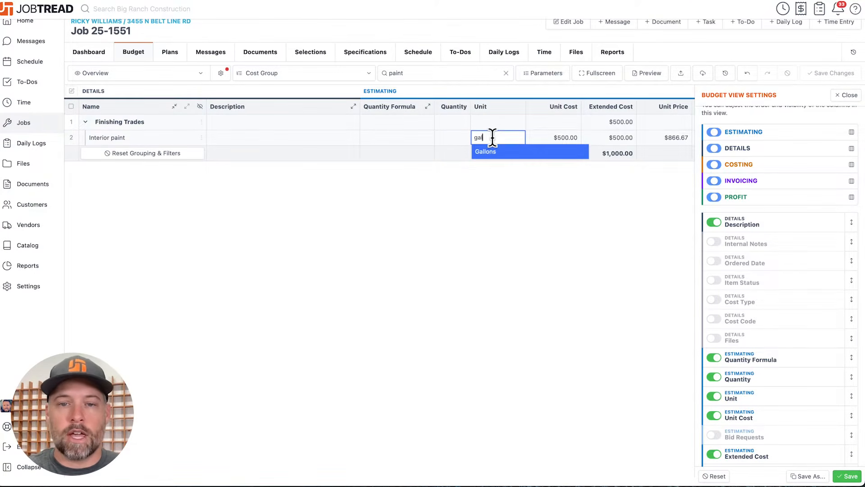
pyautogui.write('lons')
pyautogui.click(523, 153)
# - Enter the quantity formula {LF of wall} * {Height of wall} / {paint coverage} for the Interior paint item
pyautogui.click(410, 143)
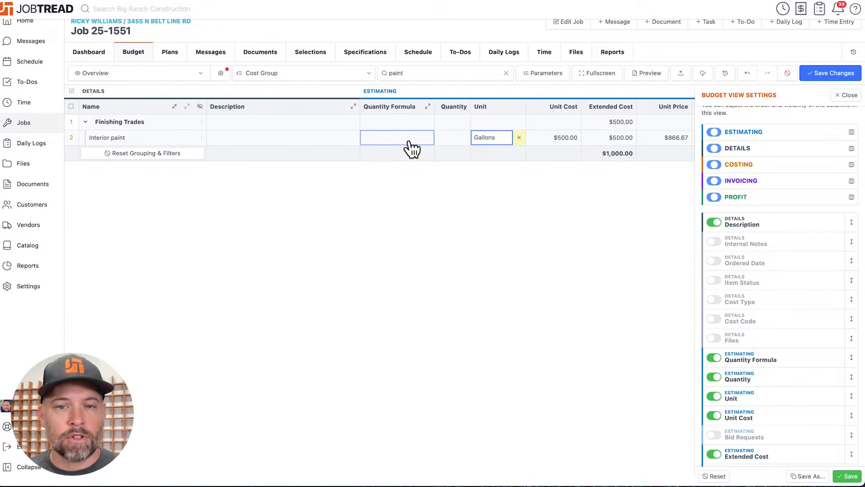
pyautogui.click(409, 142)
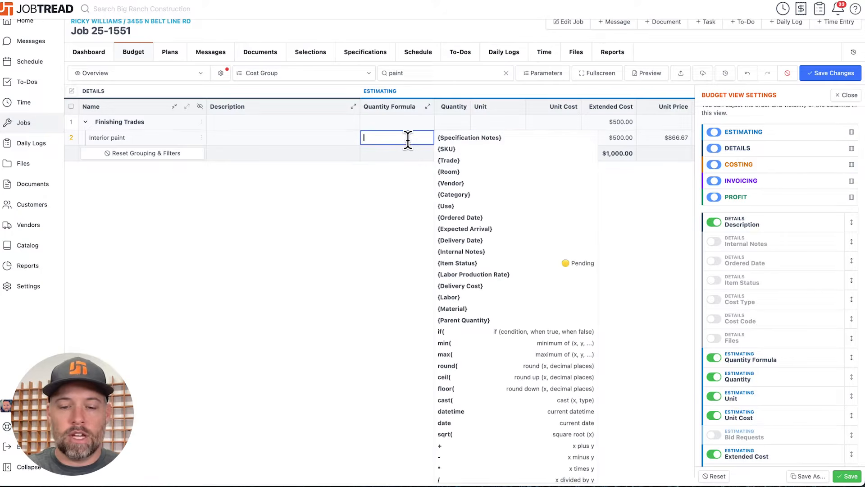
pyautogui.write('LF of wall * ')
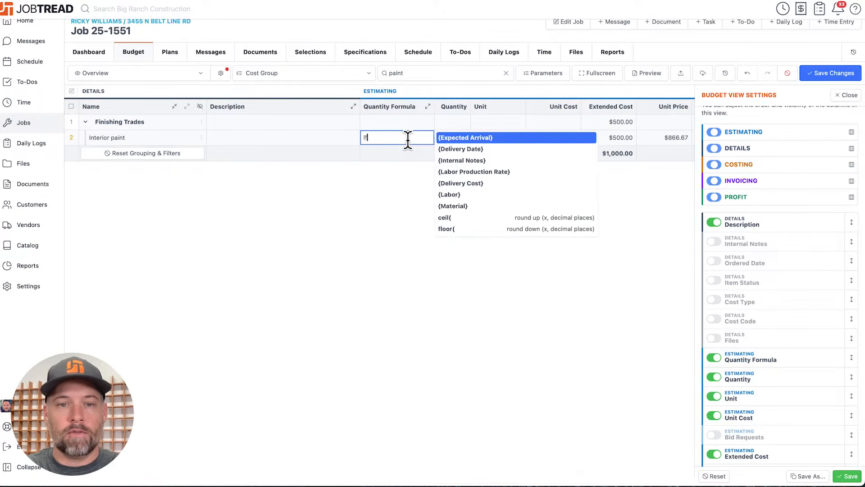
pyautogui.write('He')
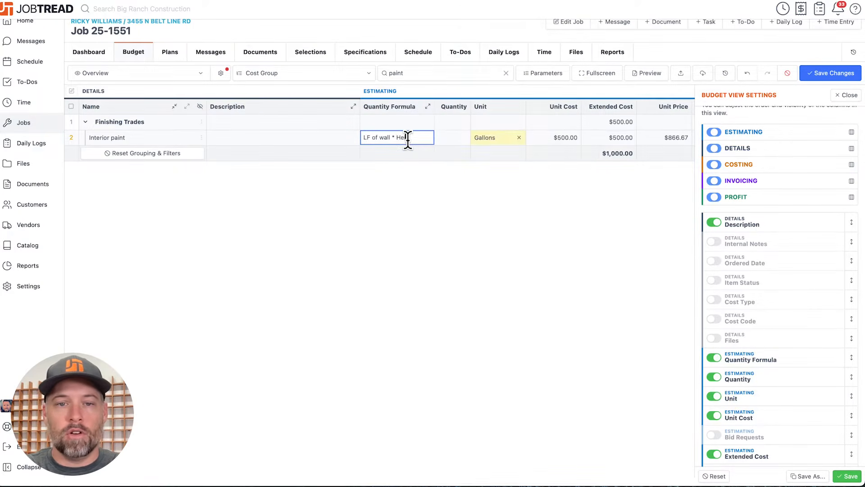
pyautogui.write('ight of wall / p')
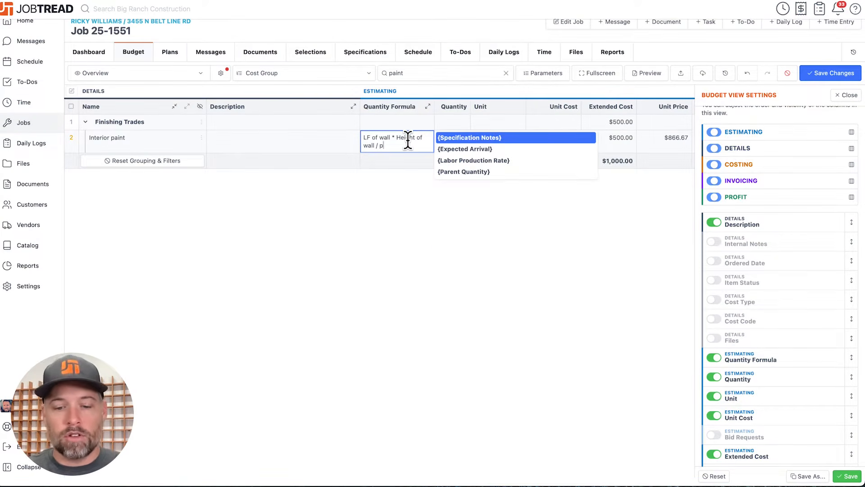
pyautogui.write('aint coverage')
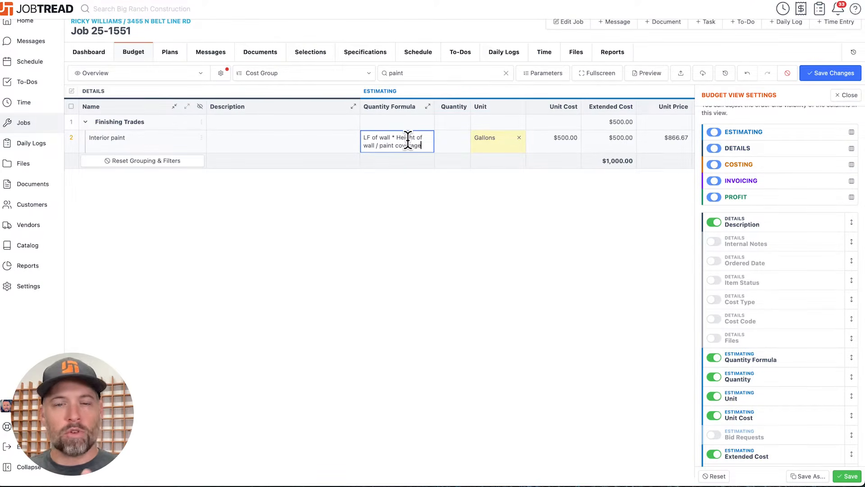
pyautogui.click(361, 137)
pyautogui.write('{')
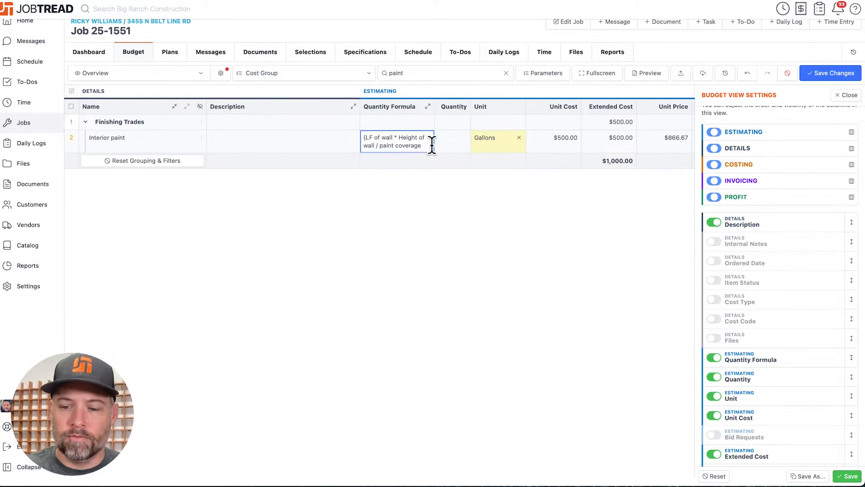
pyautogui.write('}')
pyautogui.click(415, 175)
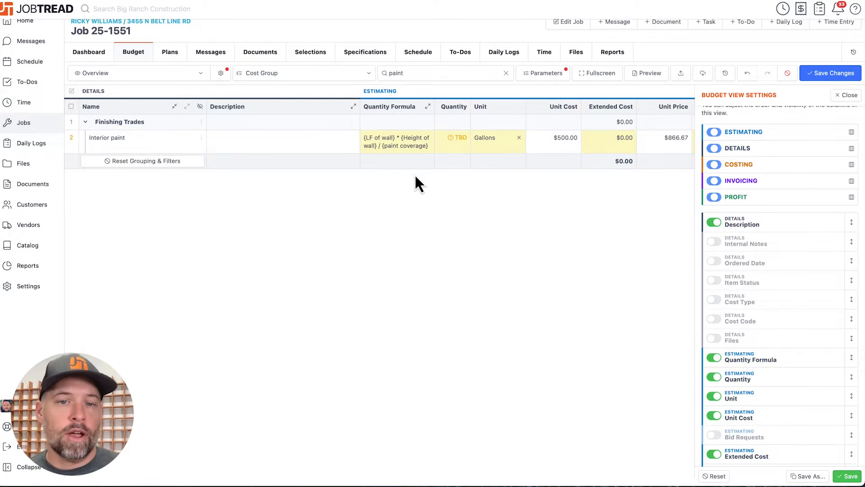
# - Set the job parameters LF of wall to 1500, Height of wall to 10 and paint coverage to 350, then save them
pyautogui.moveTo(554, 75)
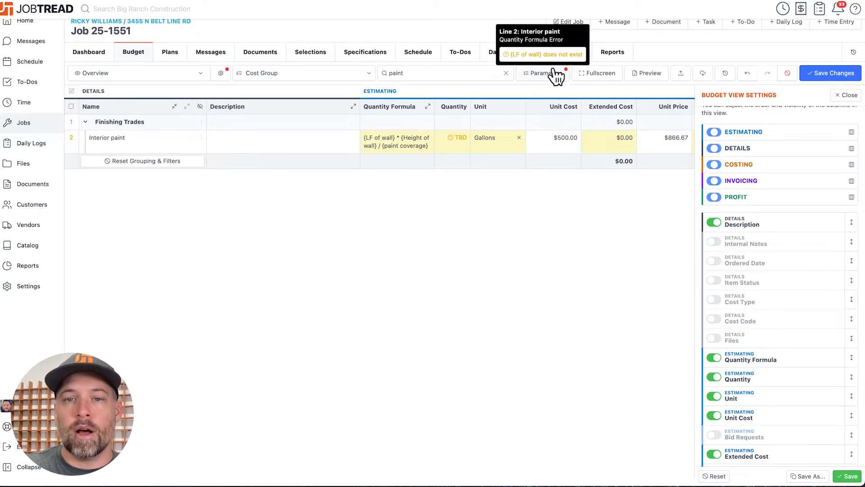
pyautogui.click(553, 75)
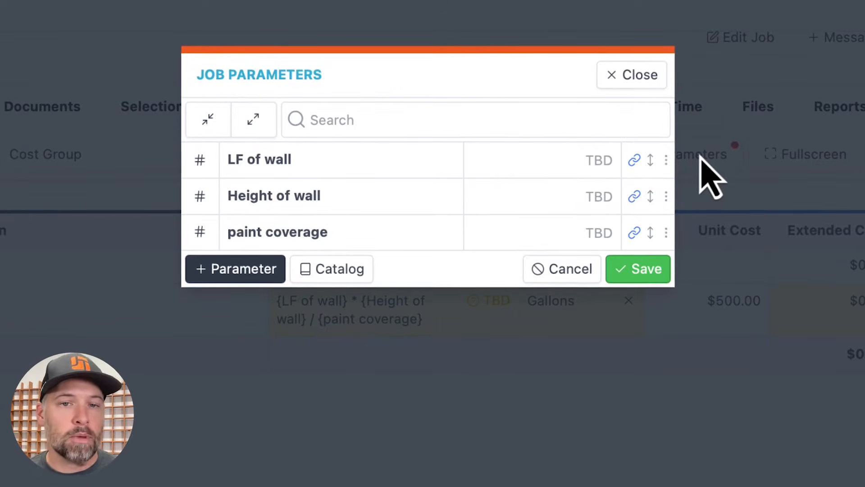
pyautogui.click(593, 159)
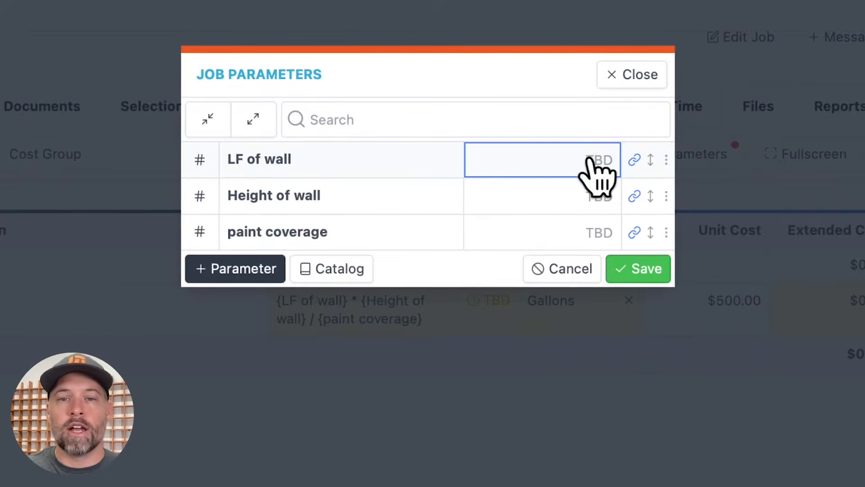
pyautogui.write('1500')
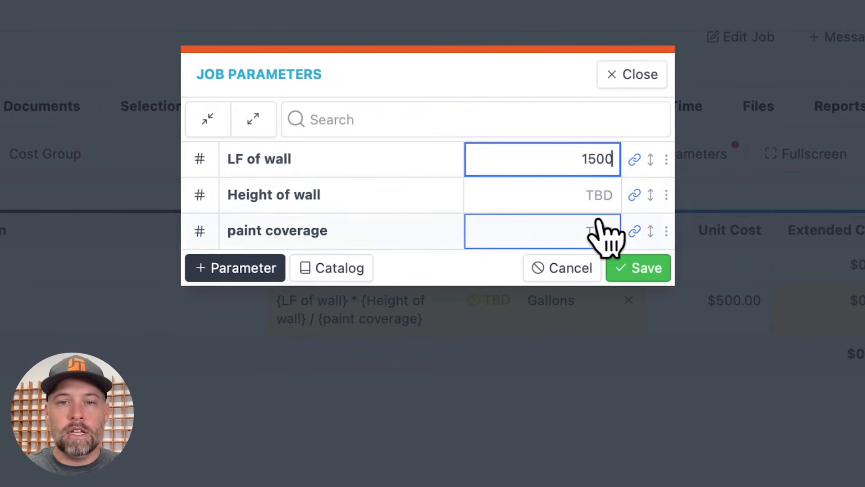
pyautogui.click(597, 196)
pyautogui.write('10')
pyautogui.click(569, 236)
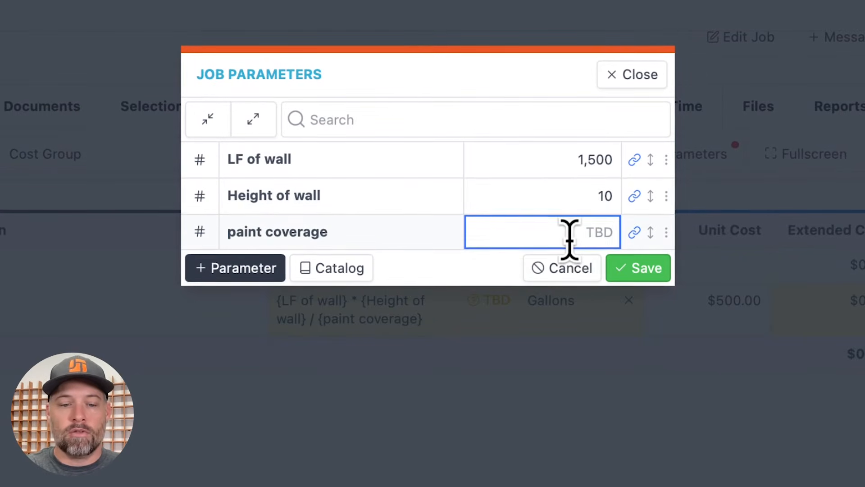
pyautogui.write('350')
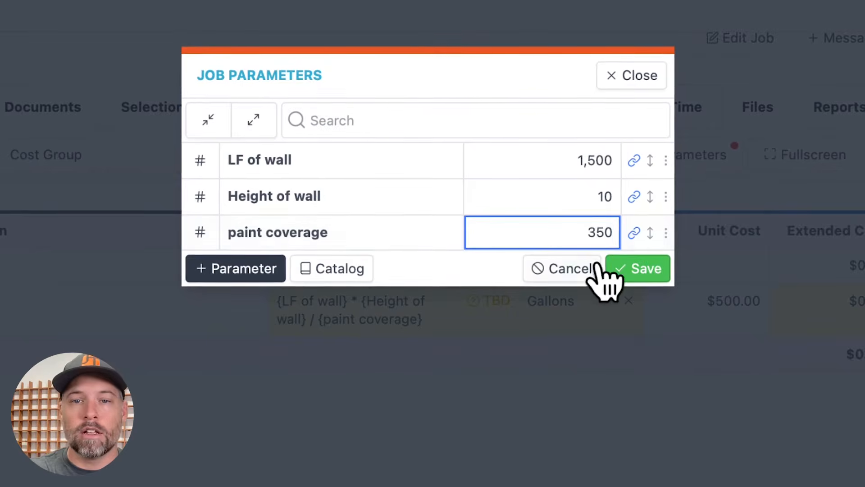
pyautogui.click(640, 269)
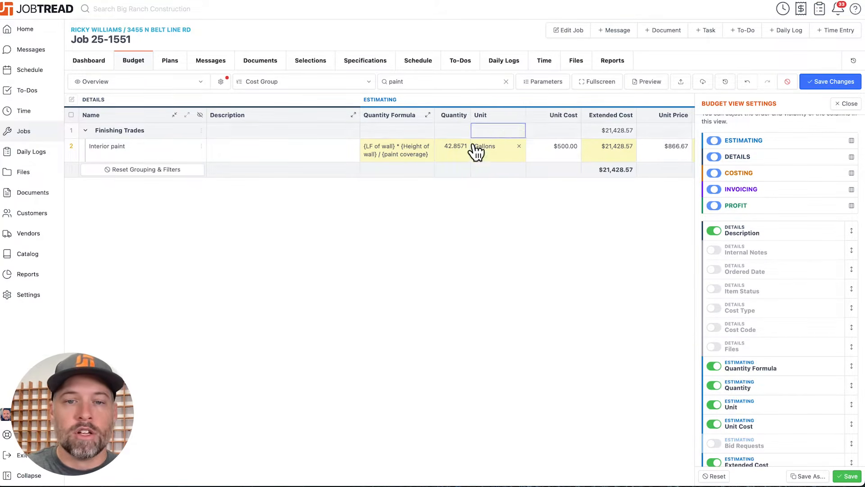
# - Add a waste factor to the Interior paint quantity formula by appending * 1.2
pyautogui.click(430, 154)
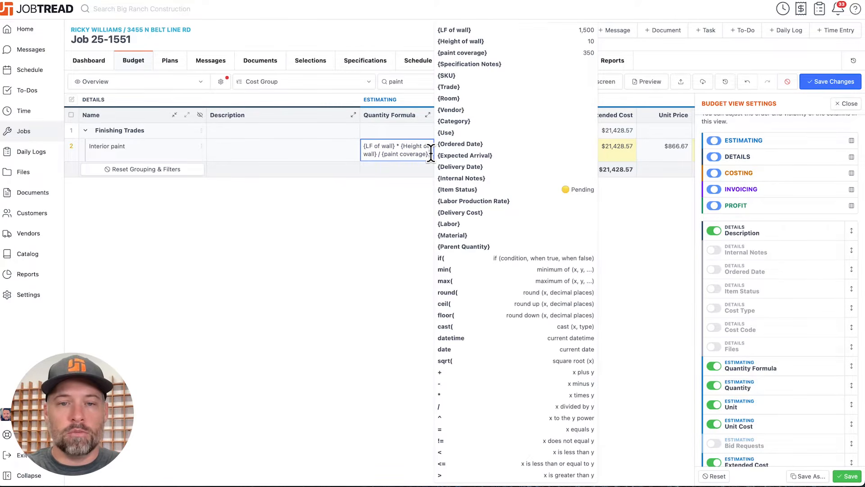
pyautogui.write('* 1.2')
pyautogui.click(409, 215)
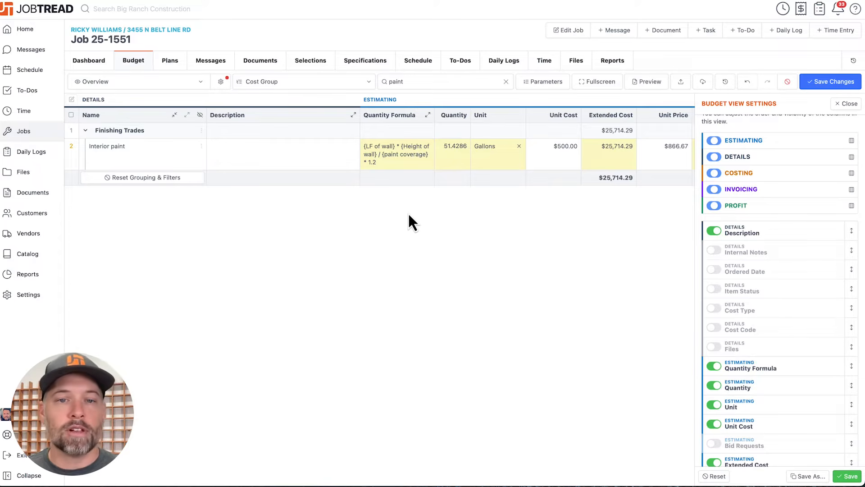
# - Round the Interior paint quantity up to whole gallons by wrapping its entire formula in ceil( )
pyautogui.click(363, 146)
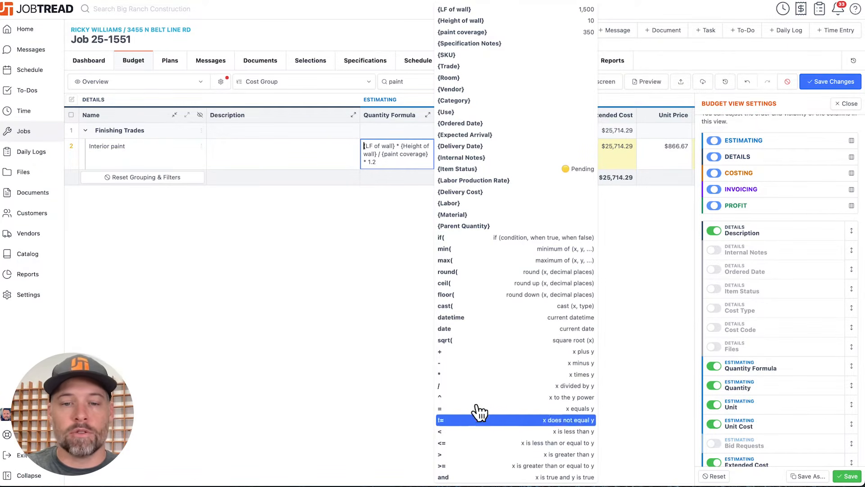
pyautogui.write('ceil(')
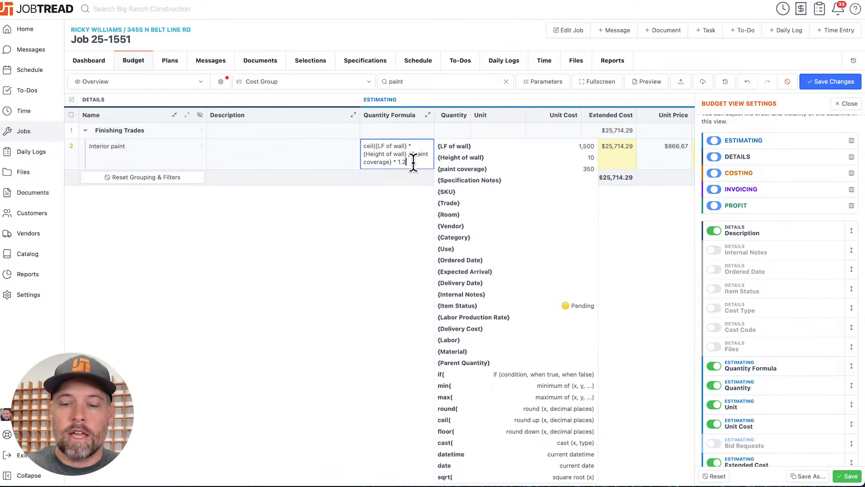
pyautogui.write(')')
pyautogui.click(381, 253)
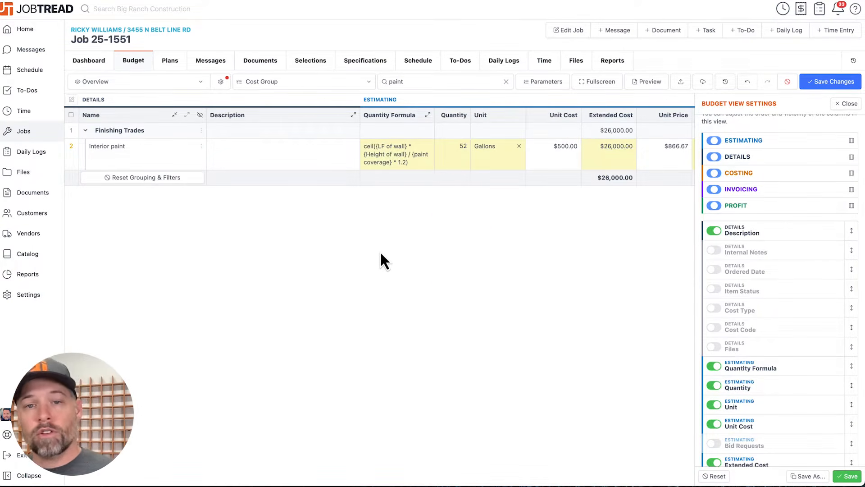
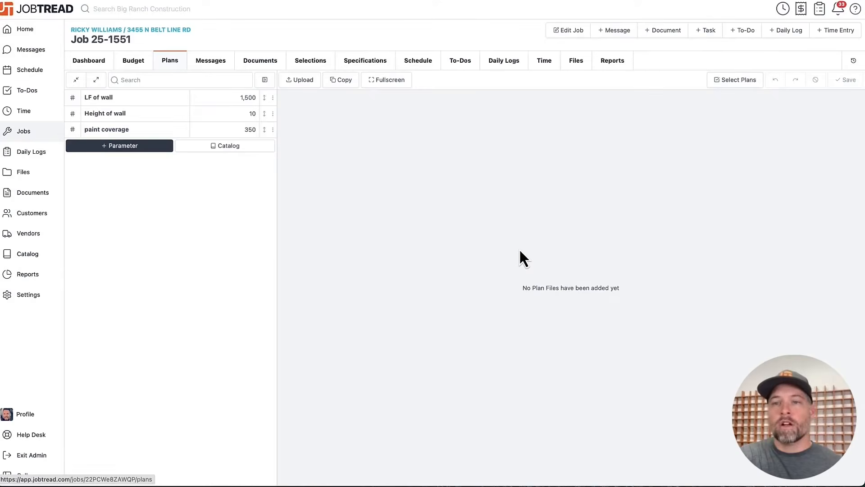
# - Open the Proposal document template in the organization settings and review its proposal details and footer terms
pyautogui.click(665, 34)
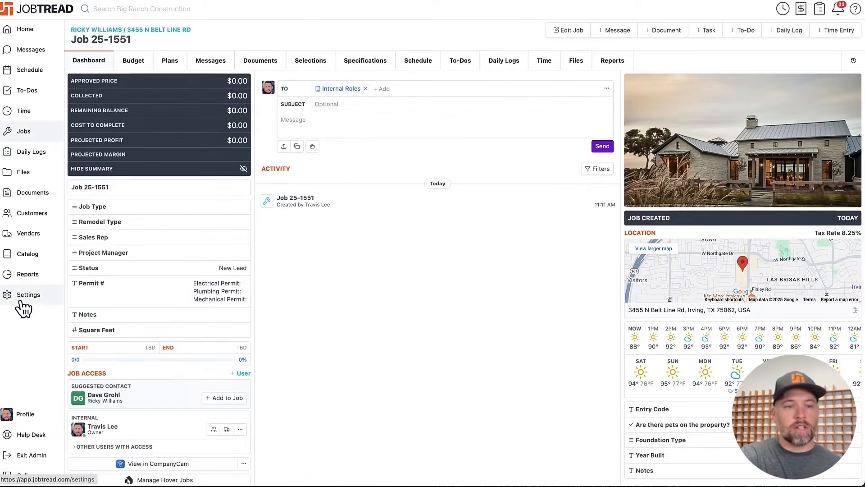
pyautogui.click(21, 296)
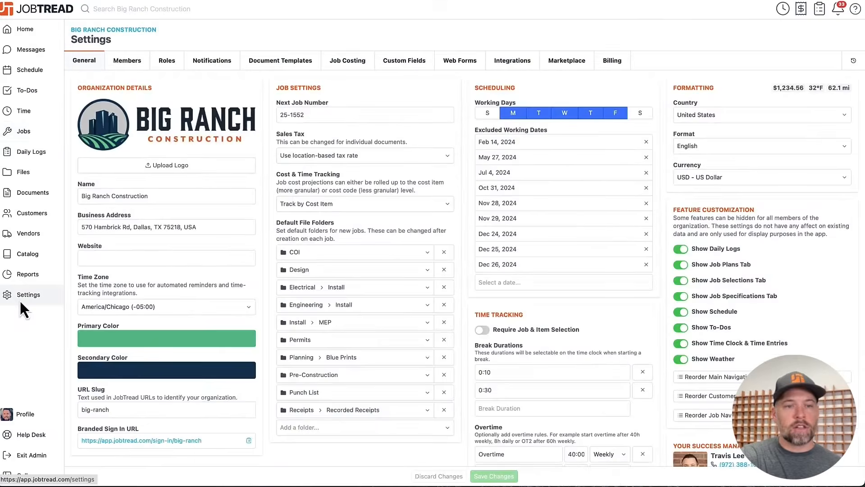
pyautogui.click(297, 61)
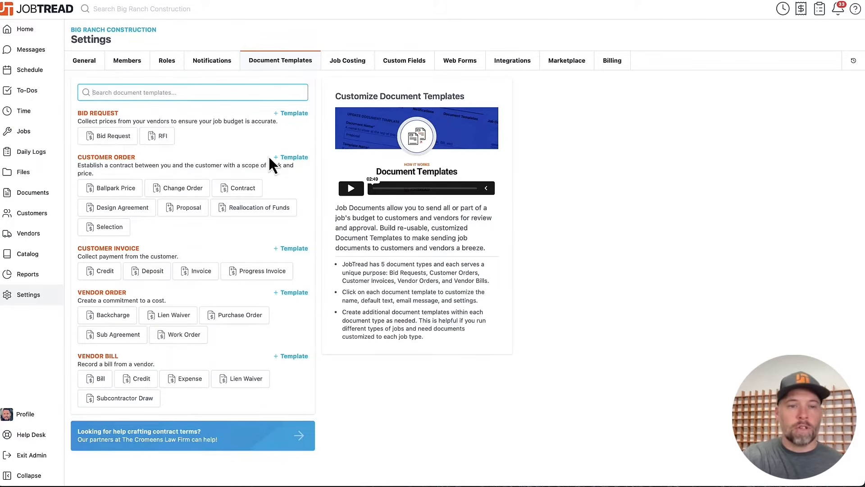
pyautogui.click(204, 208)
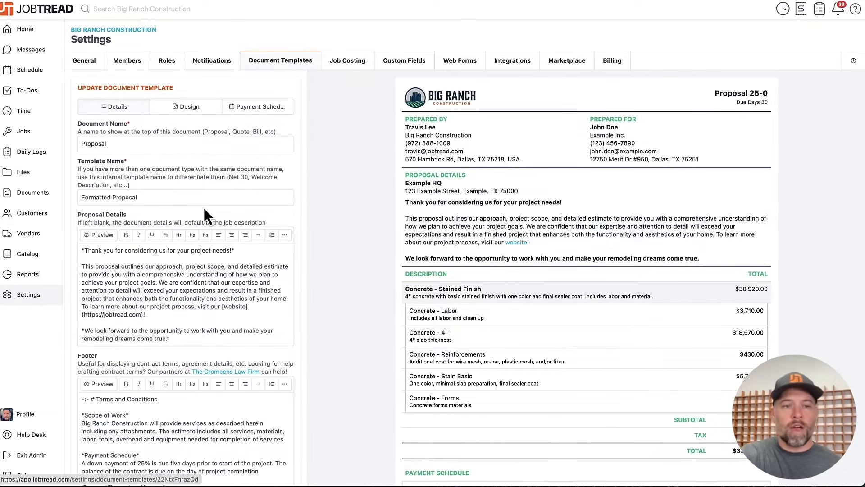
pyautogui.scroll(-2, 203, 215)
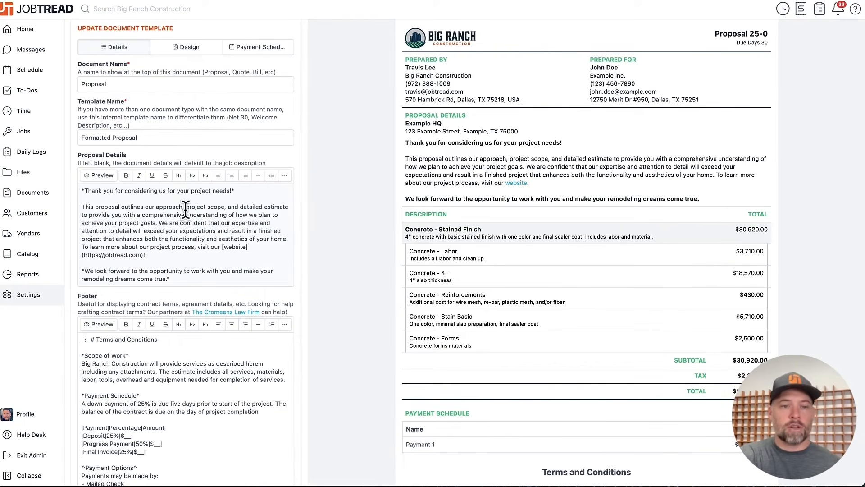
pyautogui.scroll(-2, 554, 170)
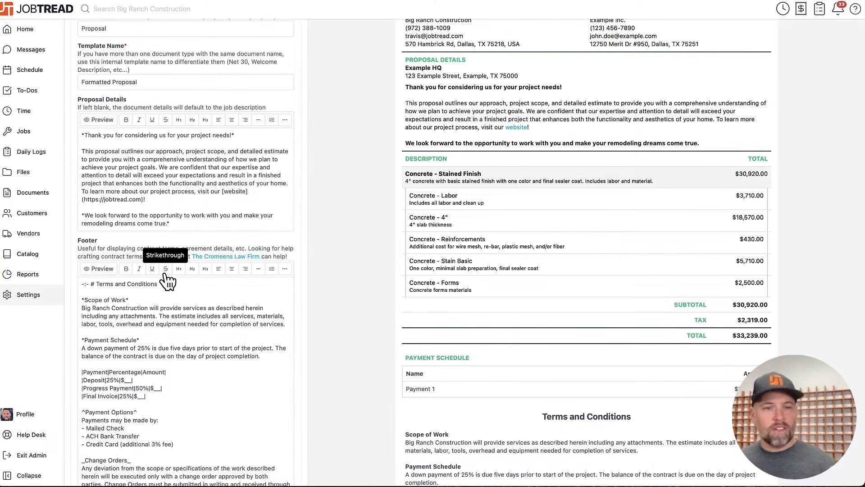
pyautogui.scroll(5, 168, 280)
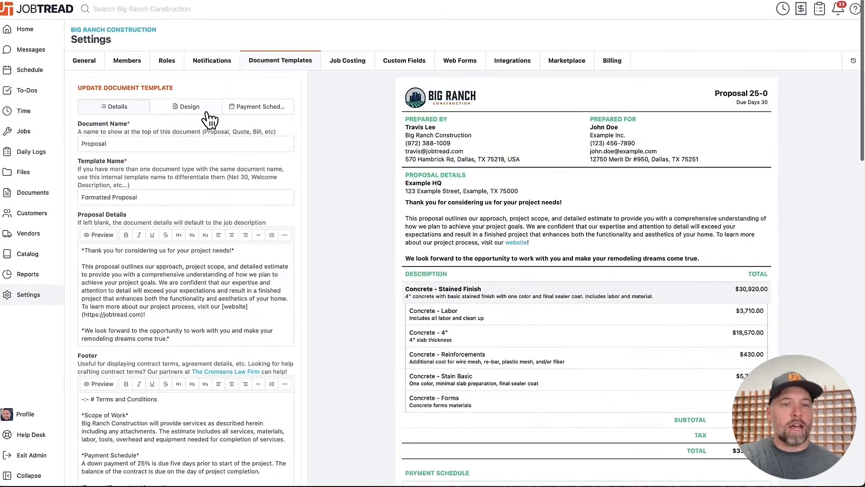
# - Set the Proposal template's cover page design to Modern
pyautogui.click(207, 112)
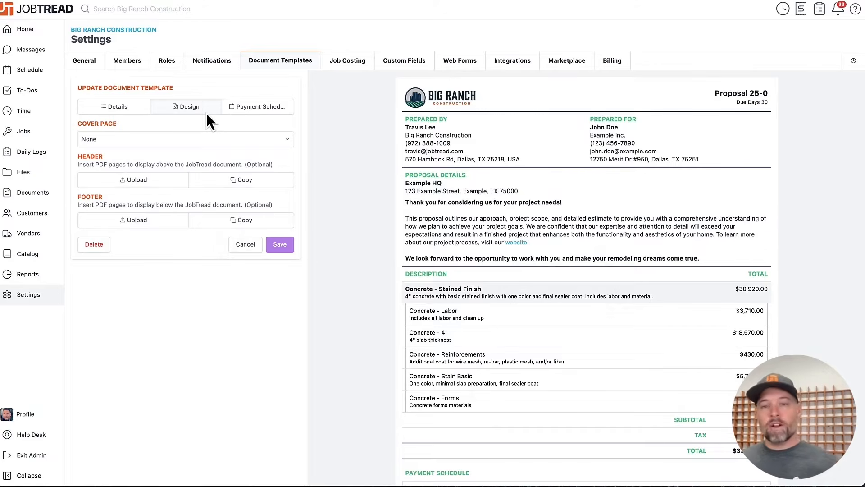
pyautogui.click(191, 139)
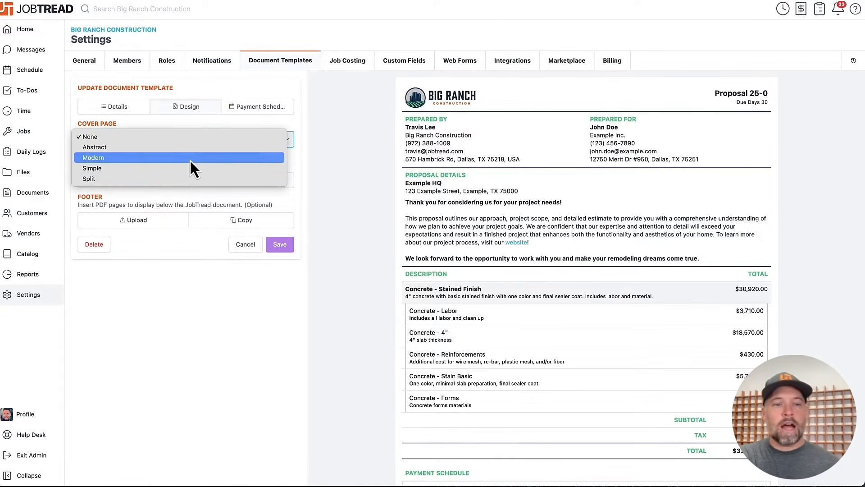
pyautogui.click(190, 158)
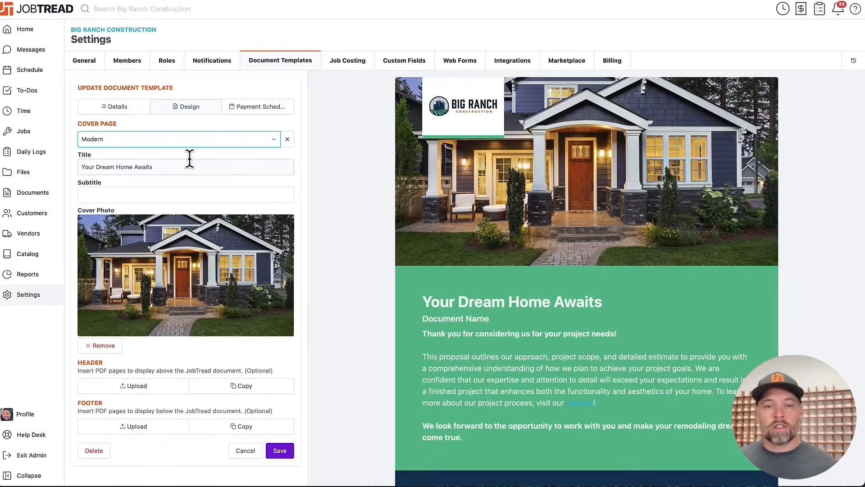
# - Clear all of the Proposal Details text in the template
pyautogui.click(136, 109)
pyautogui.doubleClick(194, 282)
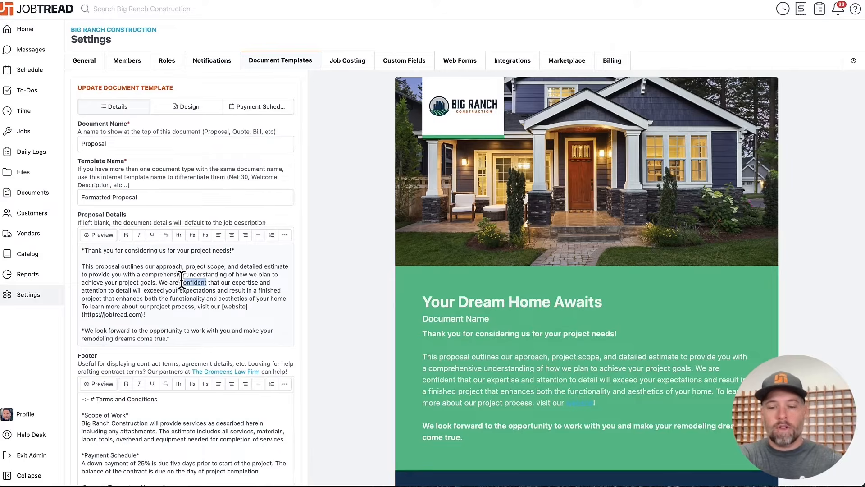
pyautogui.hotkey('ctrl', 'a')
pyautogui.press('BackSpace')
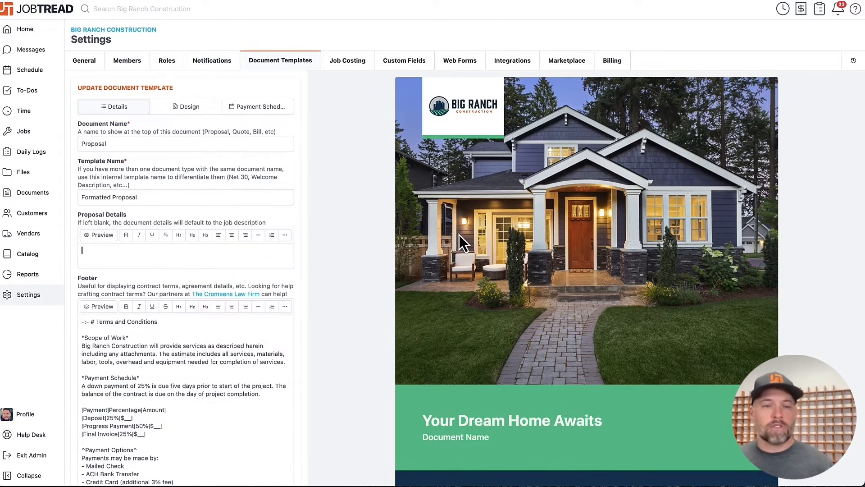
# - Review the template's cover photo, header and footer design options and its payment schedule settings
pyautogui.click(189, 106)
pyautogui.scroll(-3, 198, 237)
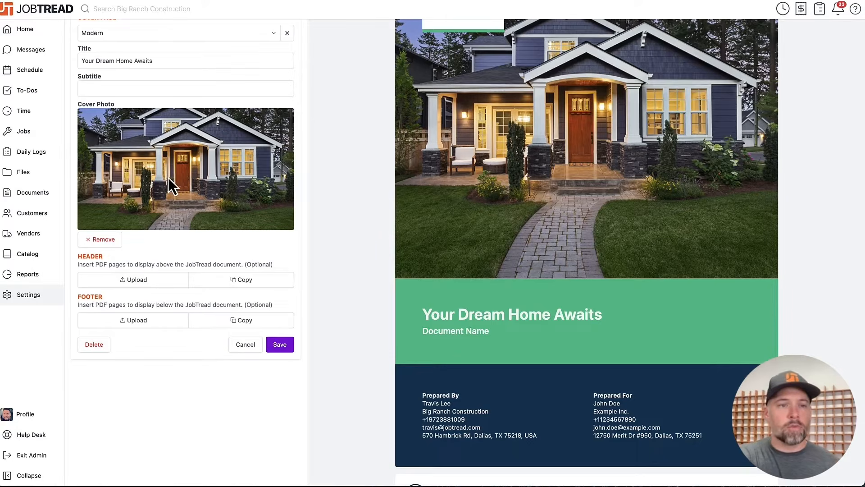
pyautogui.scroll(3, 168, 177)
pyautogui.click(260, 108)
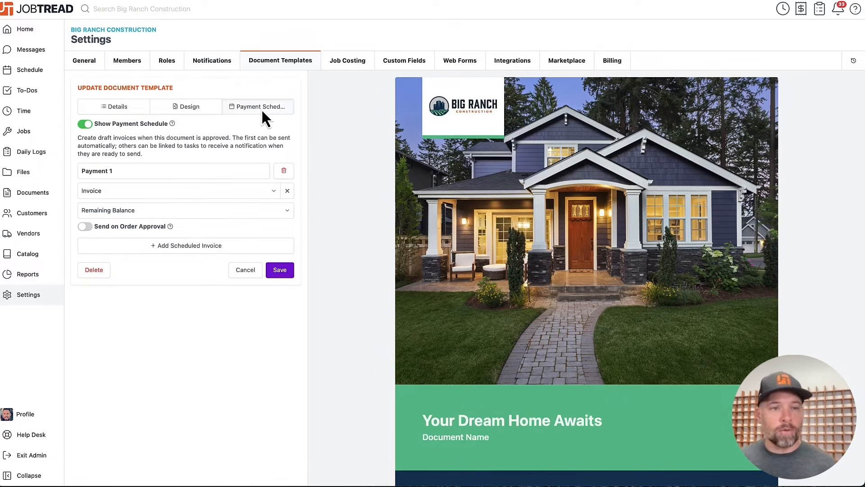
# - Create a Proposal document for Job 25-1551 that includes all of its budget cost groups
pyautogui.click(41, 133)
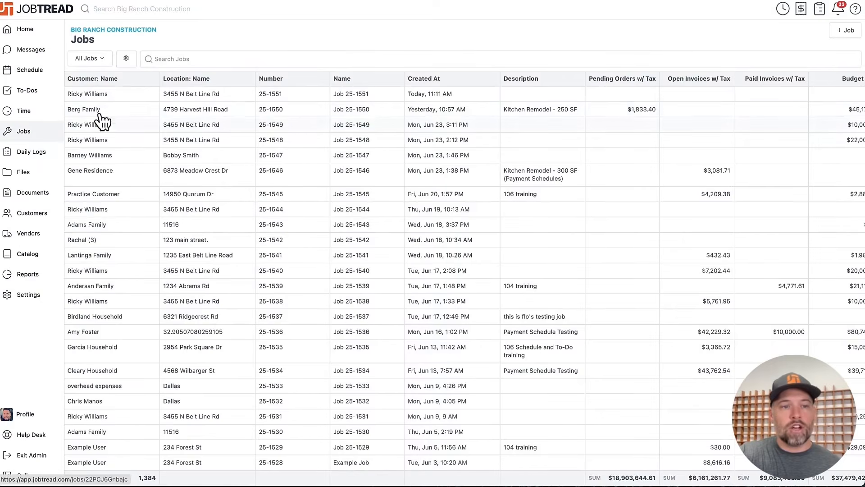
pyautogui.click(130, 103)
pyautogui.click(660, 31)
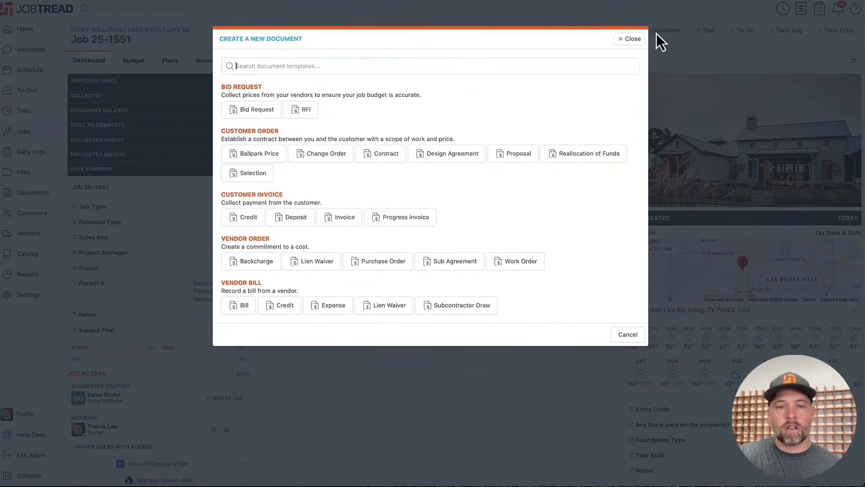
pyautogui.click(518, 155)
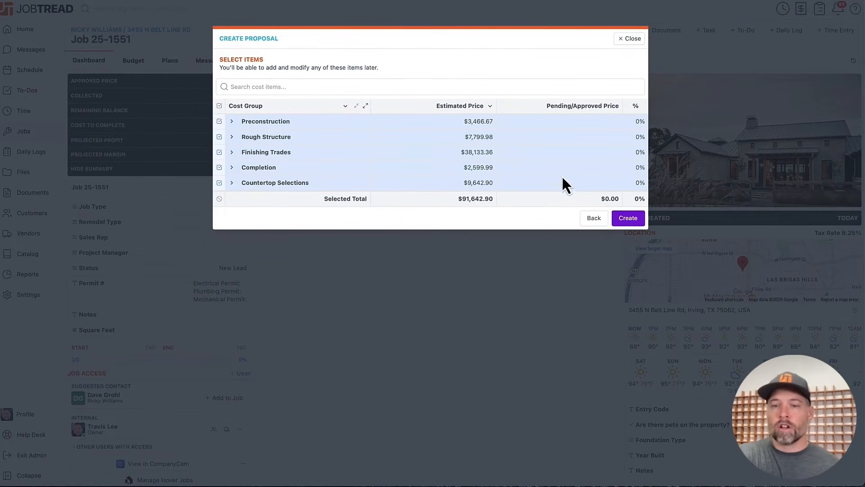
pyautogui.click(628, 218)
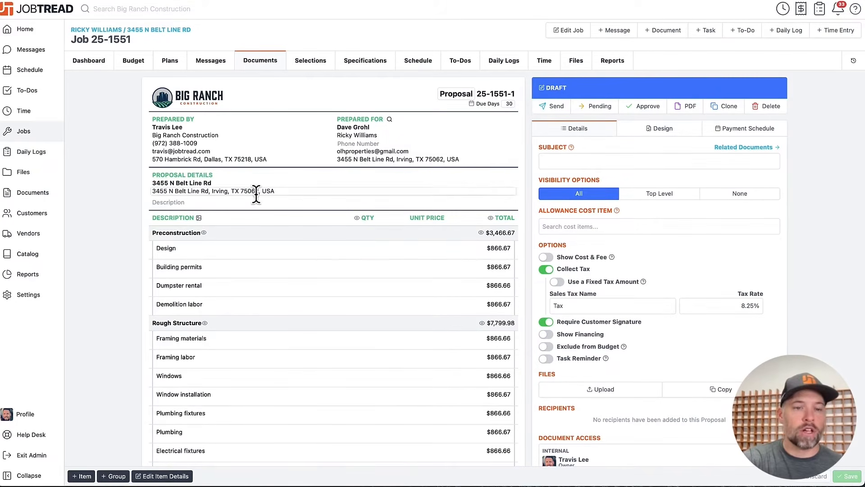
# - Hide the sub-items of Preconstruction and Rough Structure, and hide the sub-item totals of Finishing Trades in the proposal
pyautogui.click(204, 233)
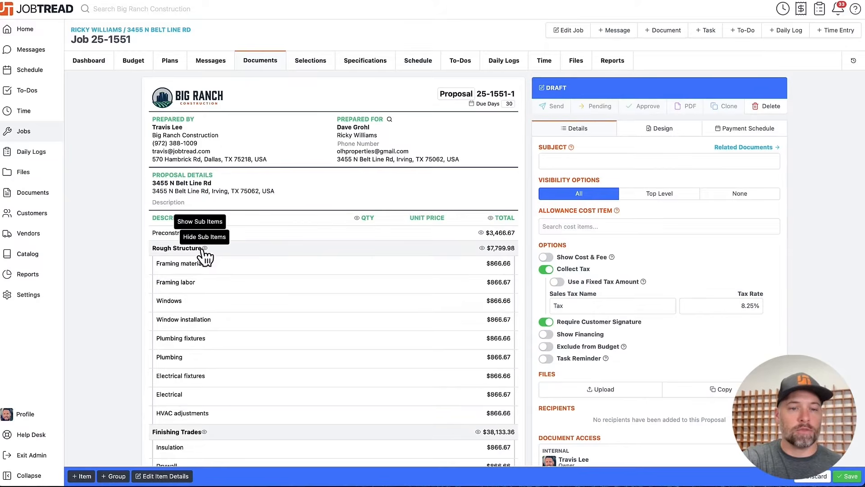
pyautogui.click(204, 248)
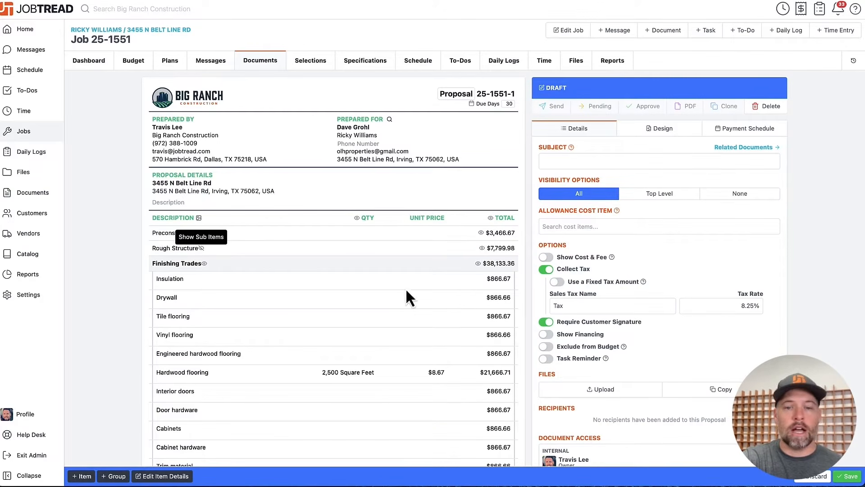
pyautogui.click(478, 264)
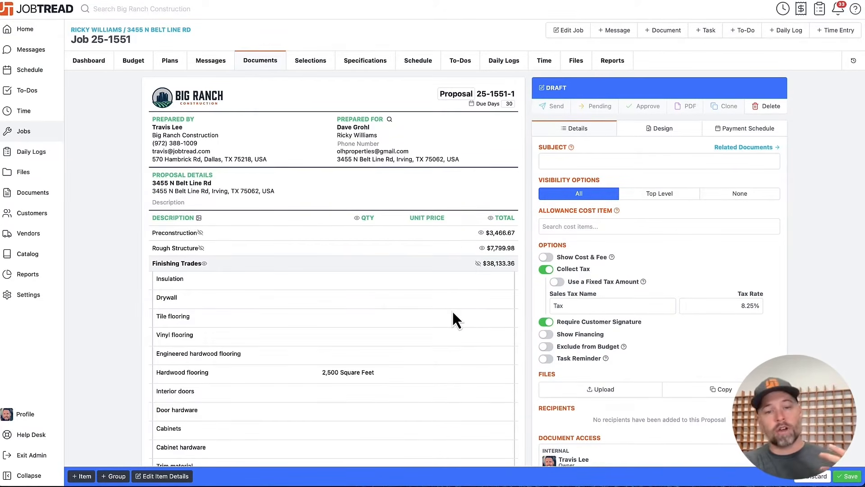
# - Preview the proposal with Top Level visibility, and set the visibility back to All
pyautogui.scroll(-1, 452, 310)
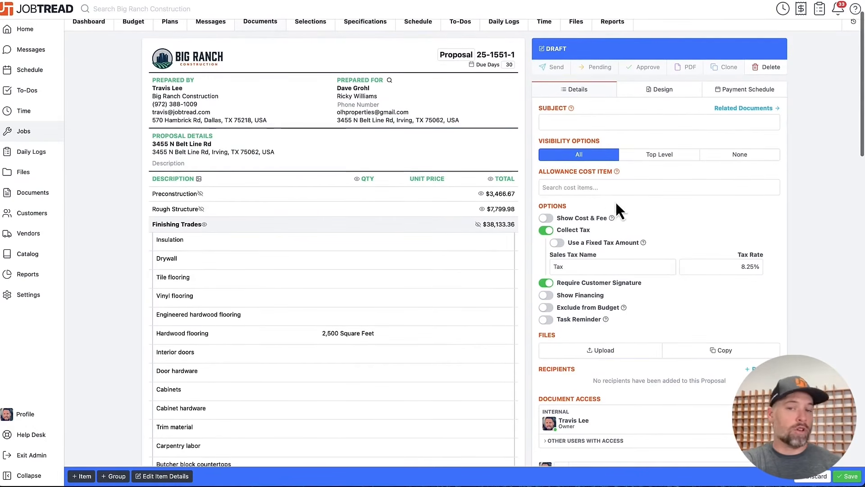
pyautogui.click(670, 162)
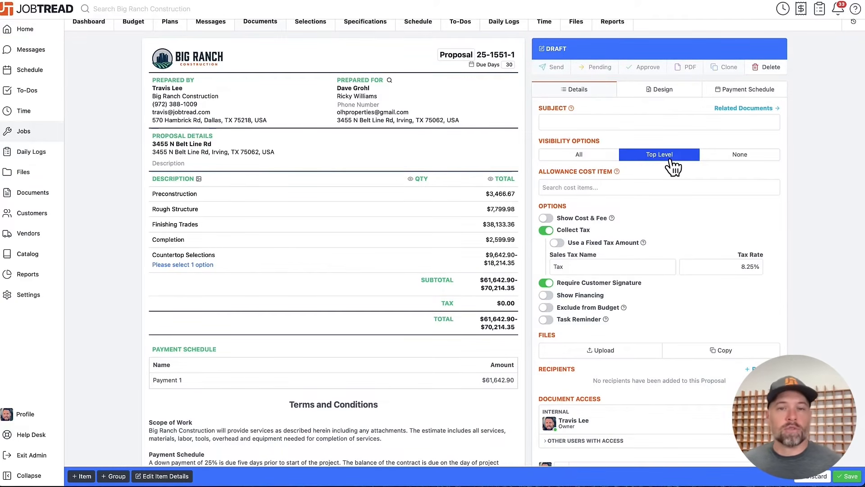
pyautogui.click(598, 158)
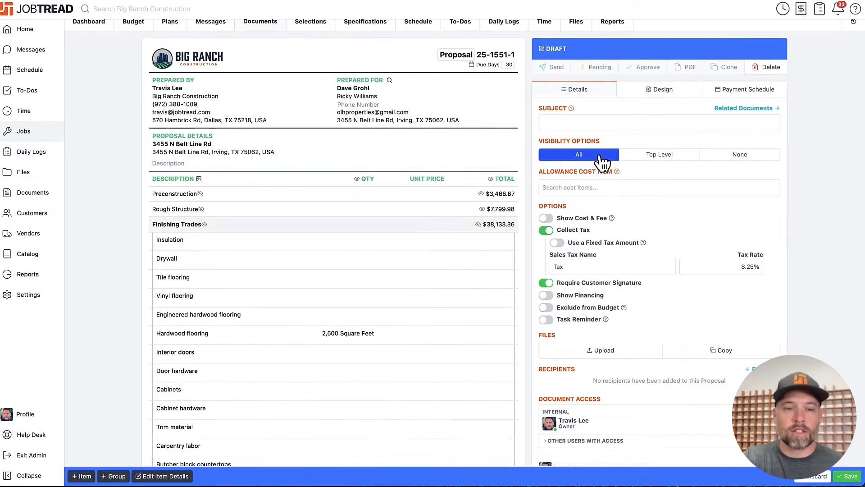
# - Show the sub-items of Rough Structure and Preconstruction in the proposal again
pyautogui.click(202, 208)
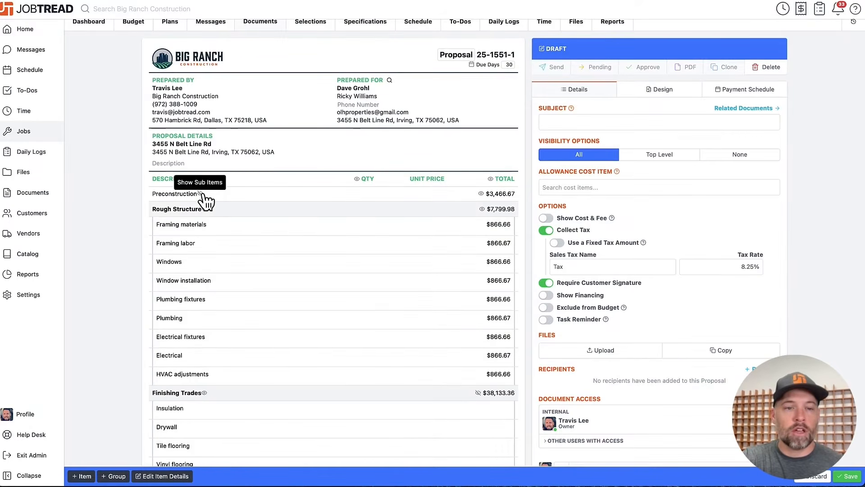
pyautogui.click(201, 194)
# - Review the proposal's countertop selections, the granite kitchen photo, the payment schedule, and the terms down to the customer signature block
pyautogui.scroll(-15, 275, 272)
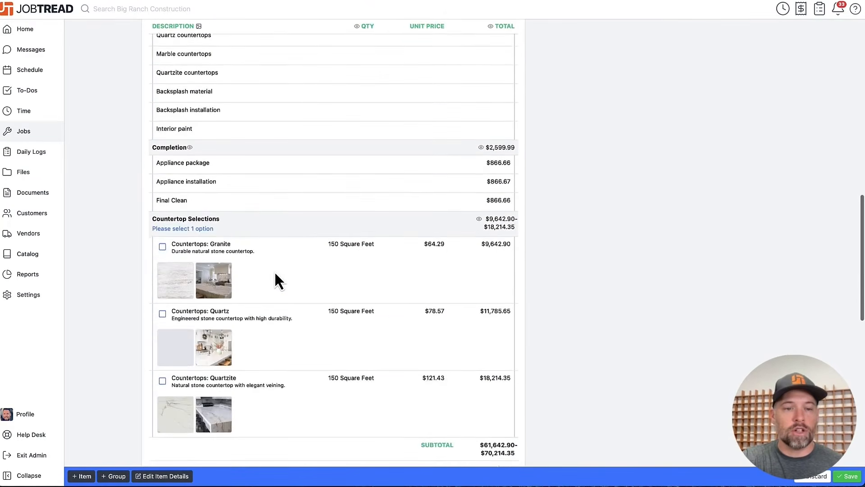
pyautogui.scroll(-2, 276, 275)
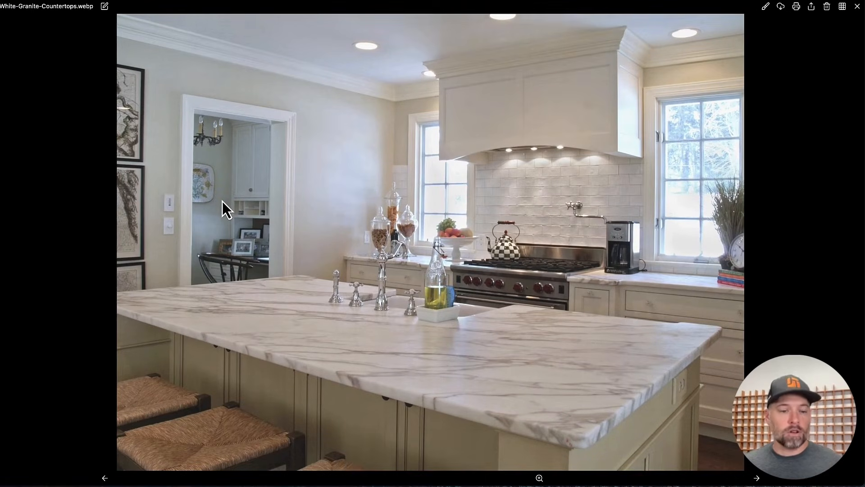
pyautogui.press('Escape')
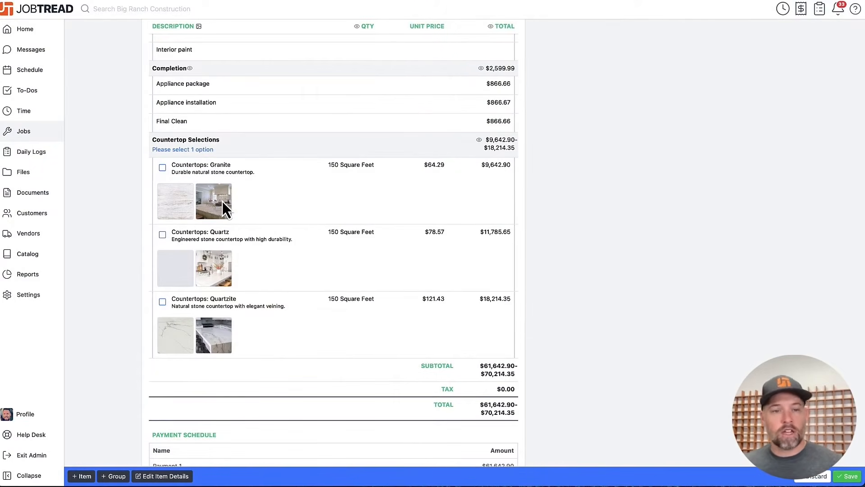
pyautogui.scroll(-9, 434, 203)
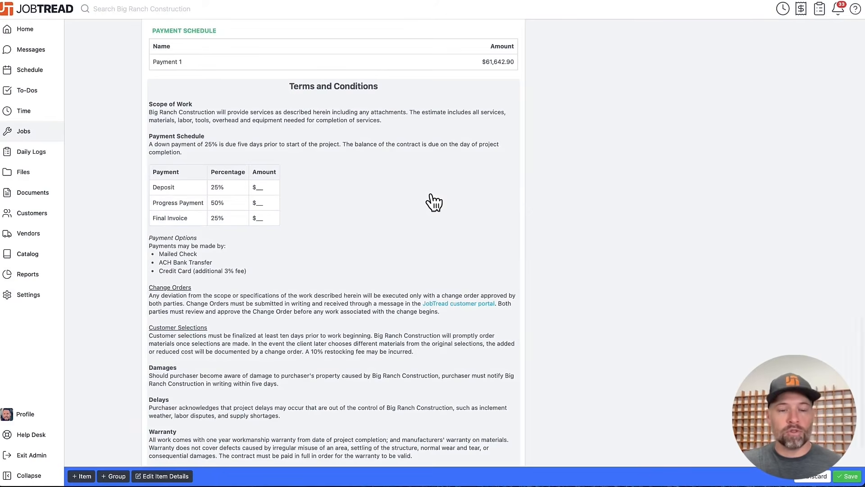
pyautogui.scroll(-3, 434, 203)
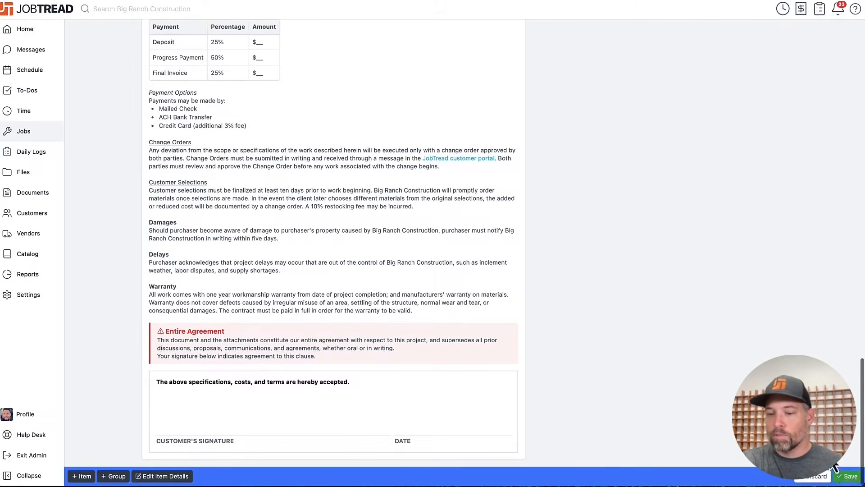
pyautogui.scroll(10, 665, 270)
pyautogui.scroll(6, 661, 262)
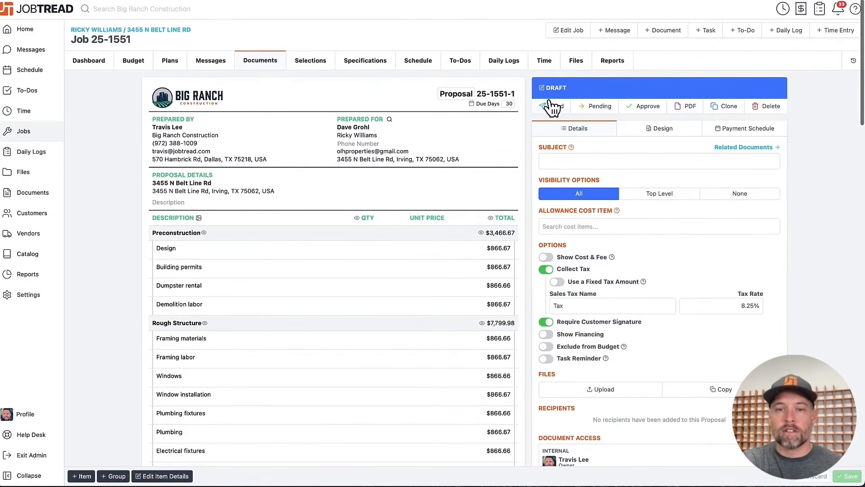
# - Send the proposal to the customer contact with a required signature and the prepared kitchen remodel email message
pyautogui.click(557, 107)
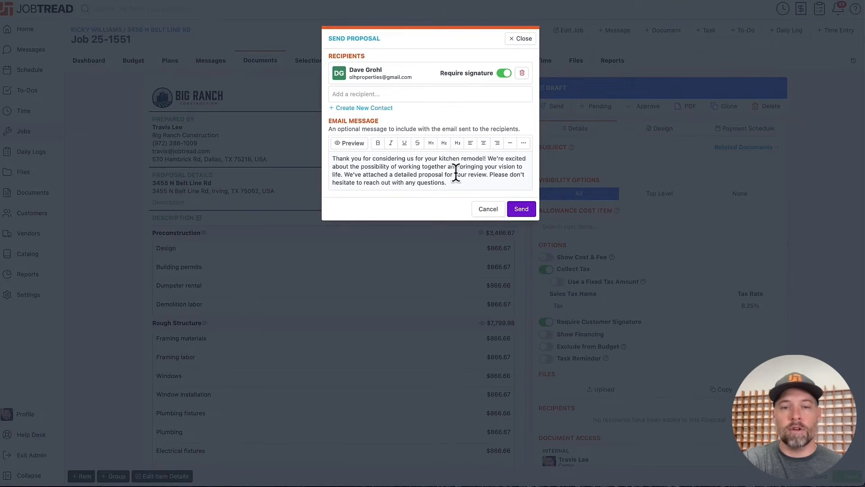
pyautogui.click(518, 209)
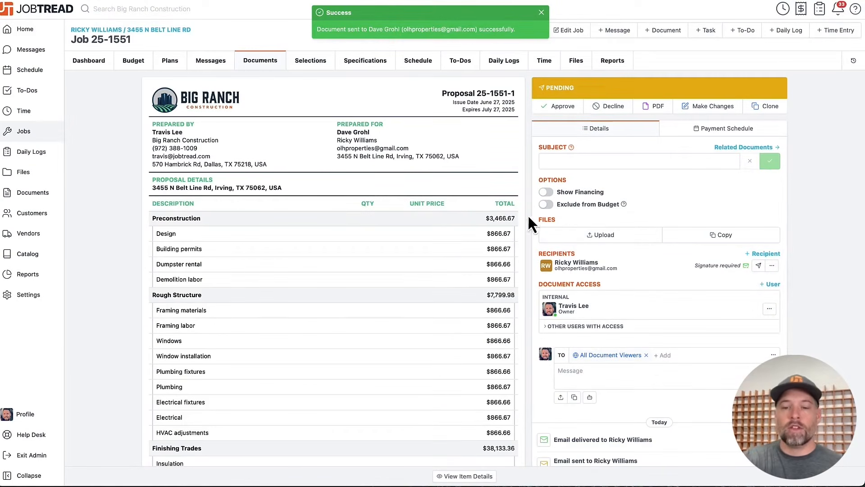
# - Switch to the mail app and open Proposal 25-1551-1 in the customer portal from the received email
pyautogui.scroll(-2, 657, 363)
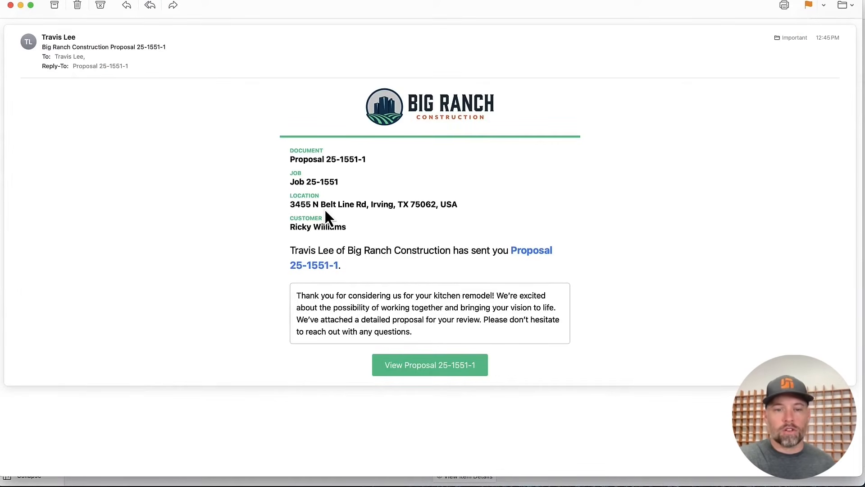
pyautogui.click(423, 365)
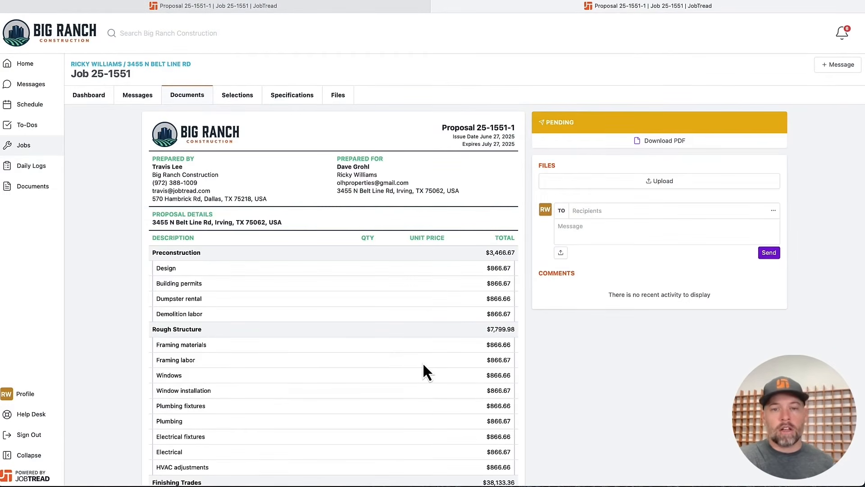
# - Try the Granite and Quartz countertop options in the proposal's Countertop Selections, and settle on Countertops: Quartzite
pyautogui.scroll(-3, 423, 366)
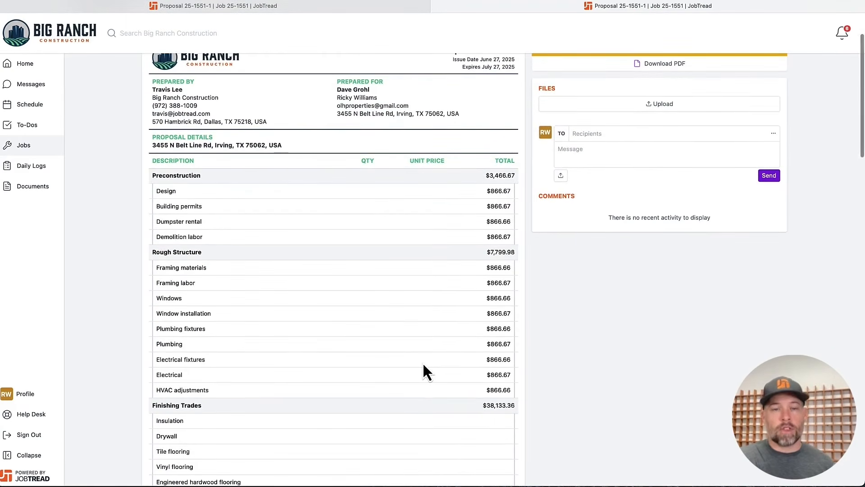
pyautogui.scroll(-10, 423, 366)
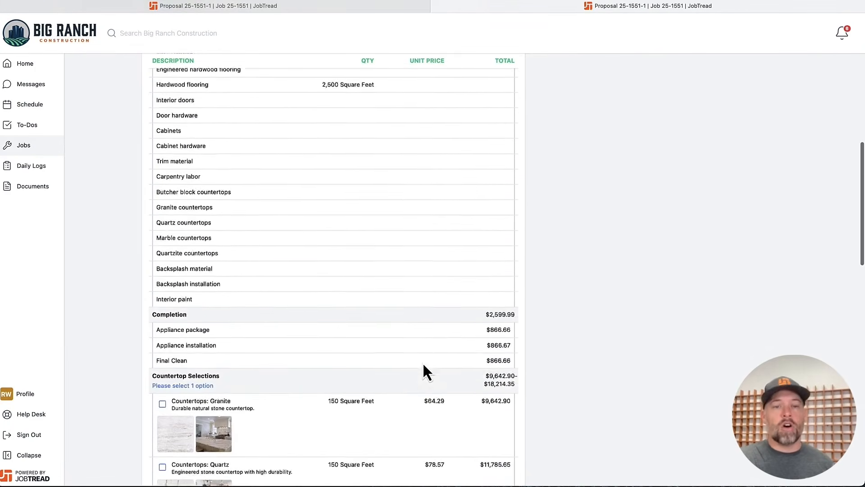
pyautogui.scroll(-4, 424, 366)
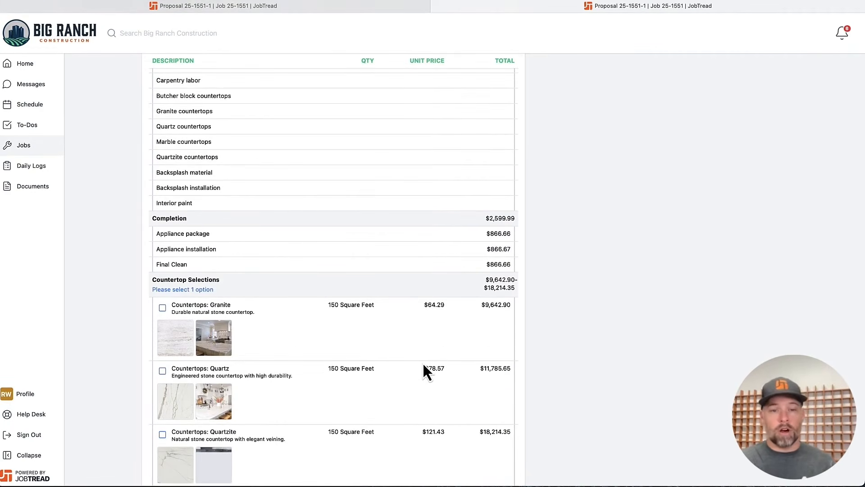
pyautogui.scroll(-3, 170, 317)
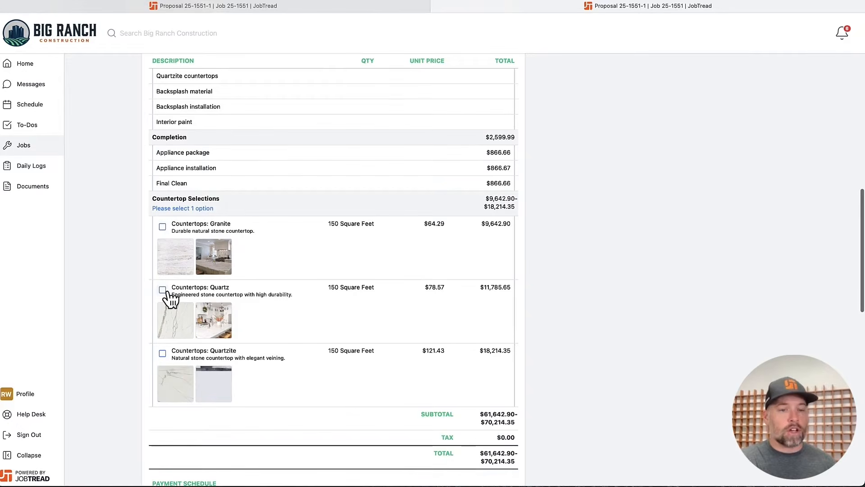
pyautogui.click(162, 226)
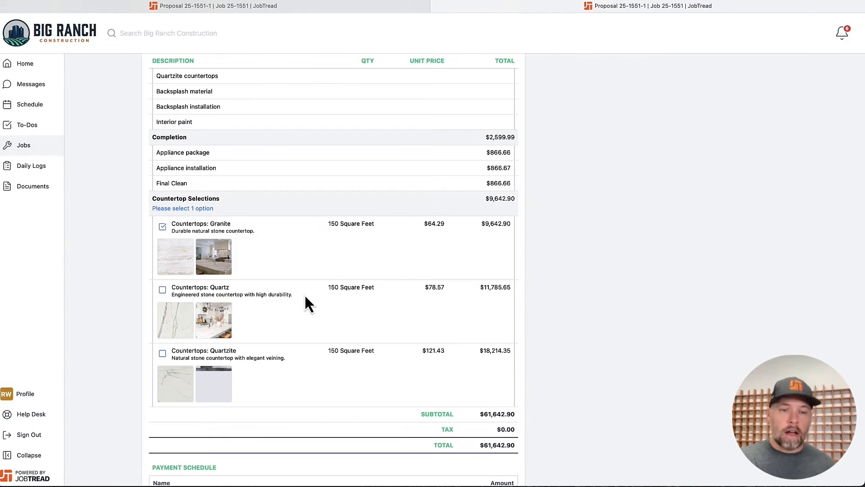
pyautogui.click(162, 290)
pyautogui.click(162, 353)
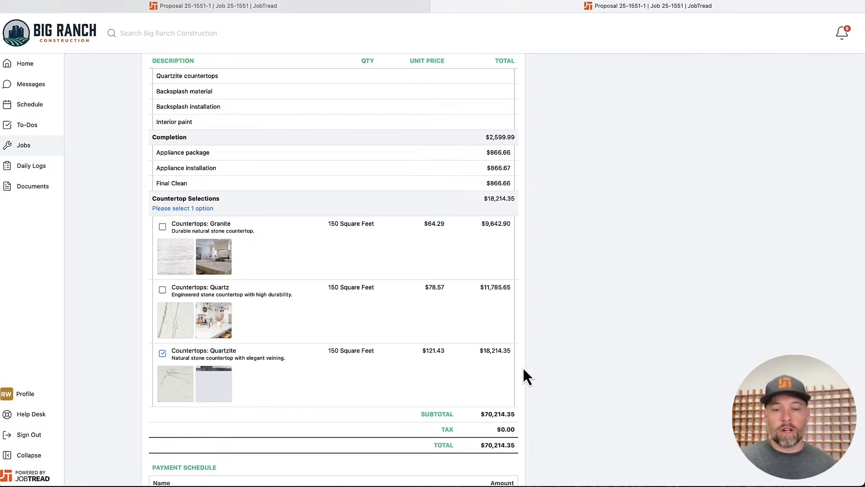
# - Draw the customer's signature below the proposal's terms and conditions and approve the proposal
pyautogui.scroll(-3, 523, 366)
pyautogui.scroll(-15, 470, 300)
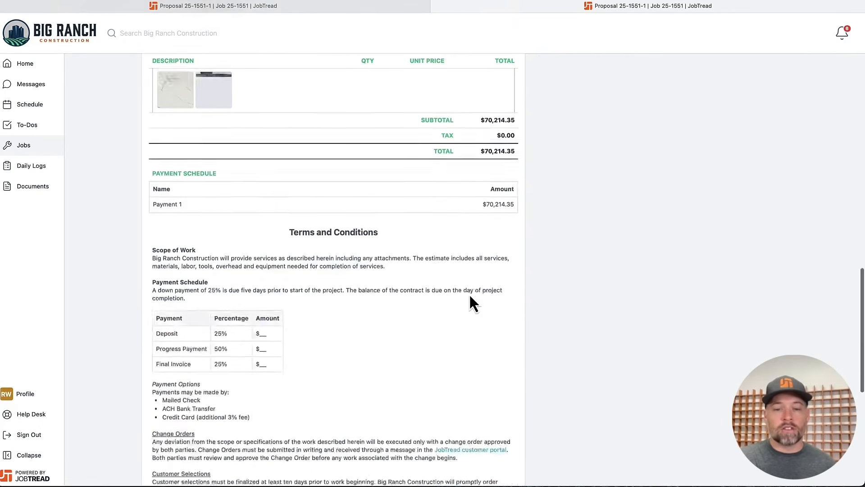
pyautogui.moveTo(218, 369)
pyautogui.mouseDown()
pyautogui.moveTo(325, 371)
pyautogui.moveTo(332, 384)
pyautogui.mouseUp()
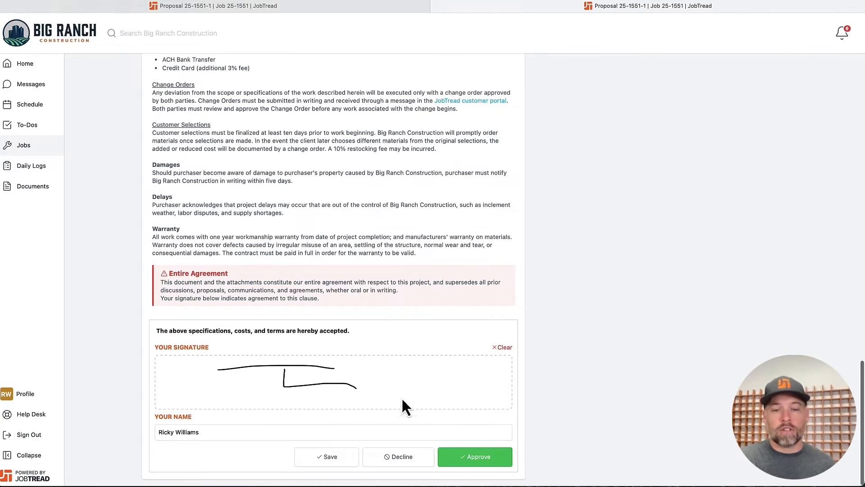
pyautogui.click(465, 458)
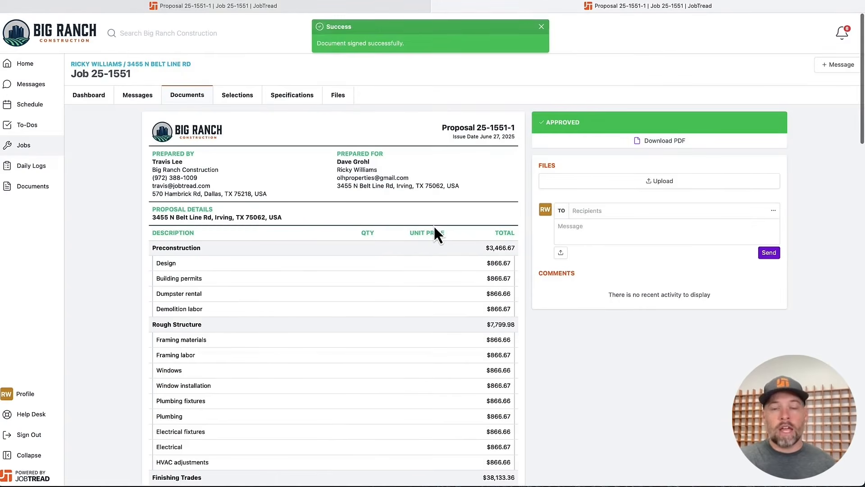
# - Return to the contractor's view of Proposal 25-1551-1 and check it down to the customer's signature block
pyautogui.click(319, 10)
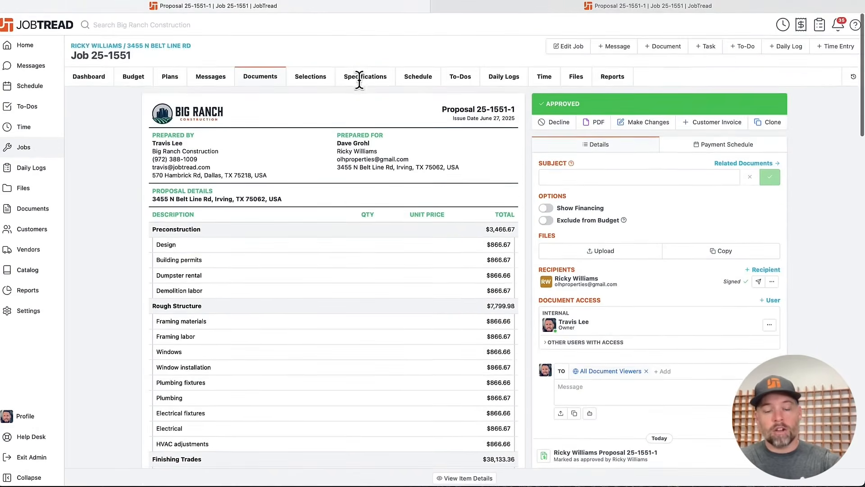
pyautogui.click(361, 81)
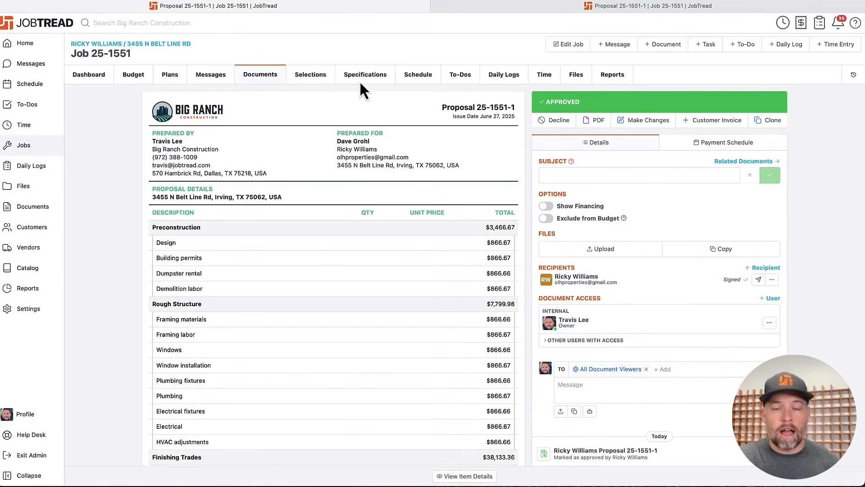
pyautogui.scroll(-15, 360, 80)
pyautogui.scroll(-3, 363, 90)
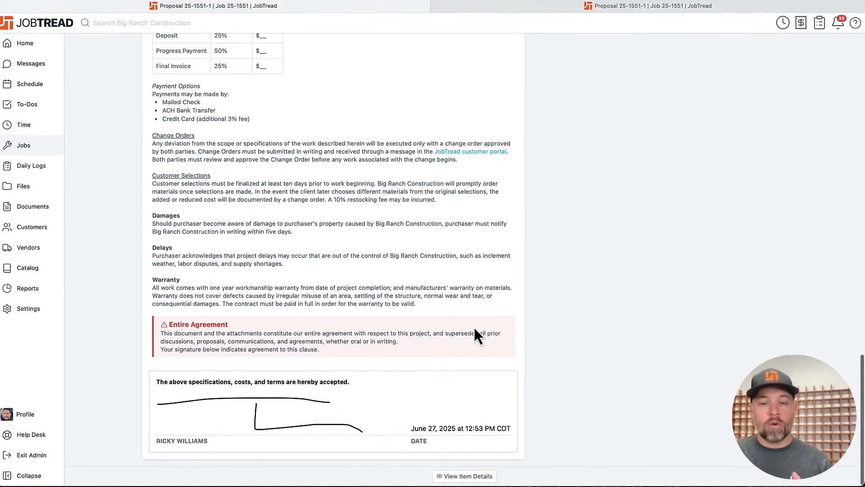
pyautogui.scroll(20, 464, 265)
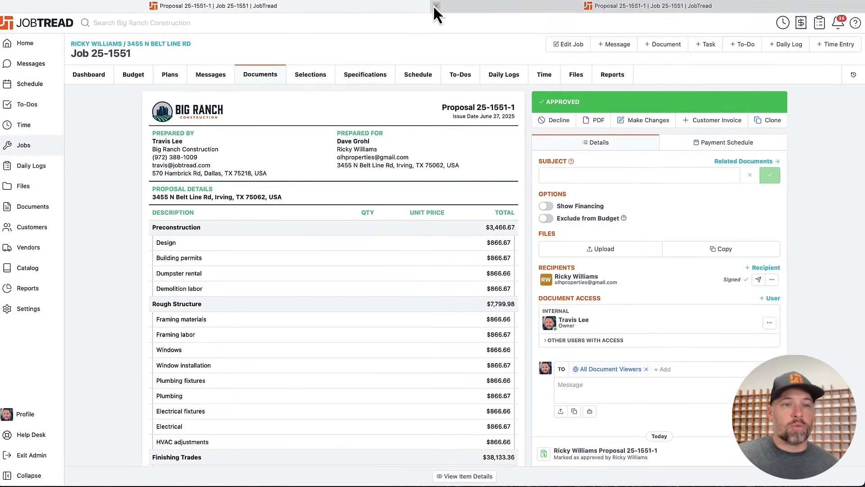
# - Check the job dashboard's financial summary, and examine the budget with all cost groups expanded across the costing, invoicing and profit columns
pyautogui.click(89, 60)
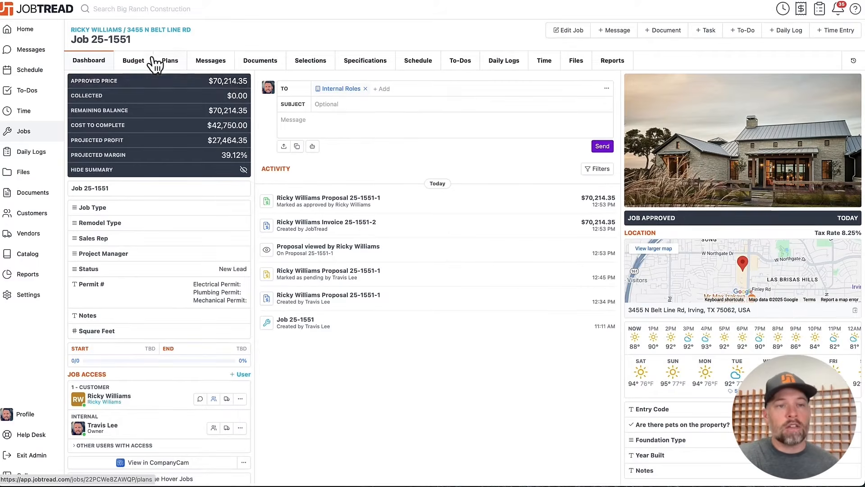
pyautogui.click(135, 59)
pyautogui.hscroll(10, 401, 181)
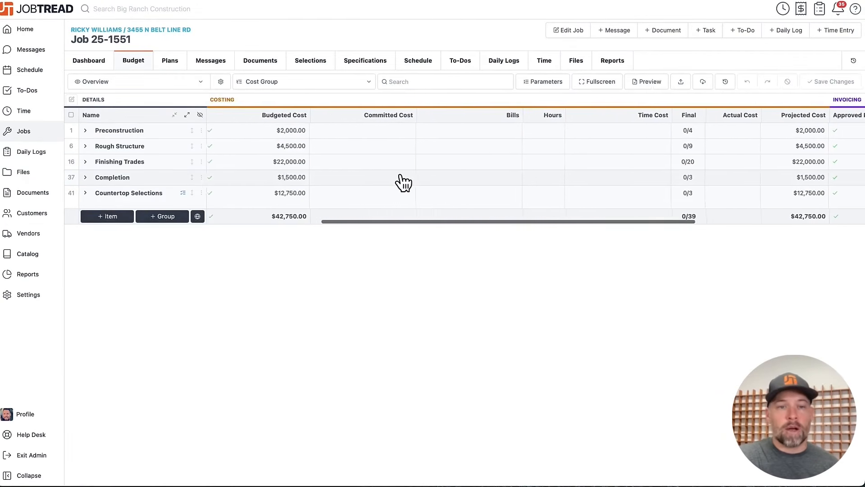
pyautogui.click(189, 119)
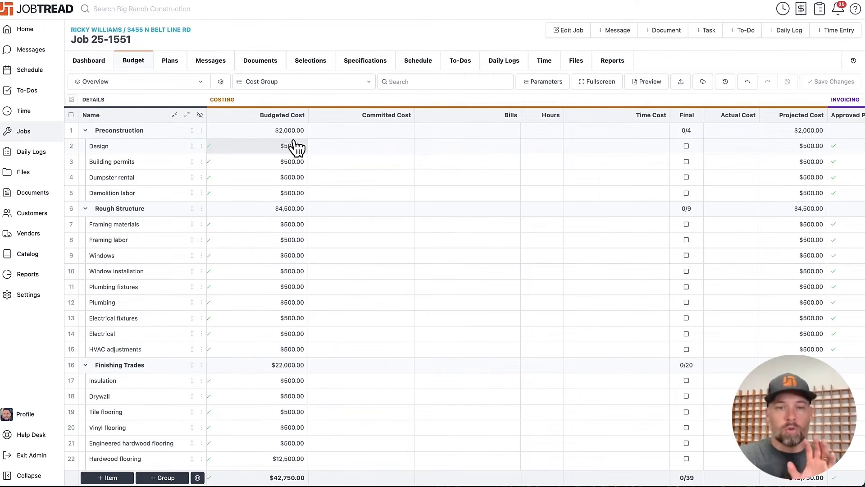
pyautogui.hscroll(10, 475, 178)
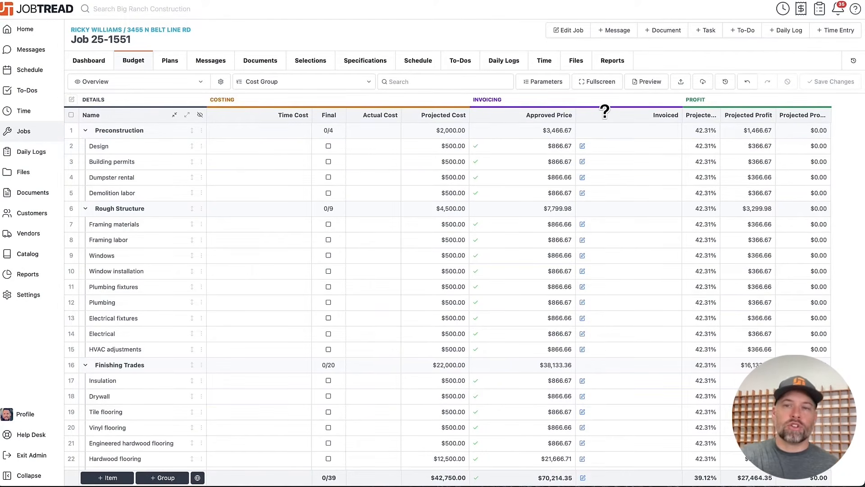
# - Start a customer invoice based on the job's approved items and set its overall percentage to 25%
pyautogui.click(668, 43)
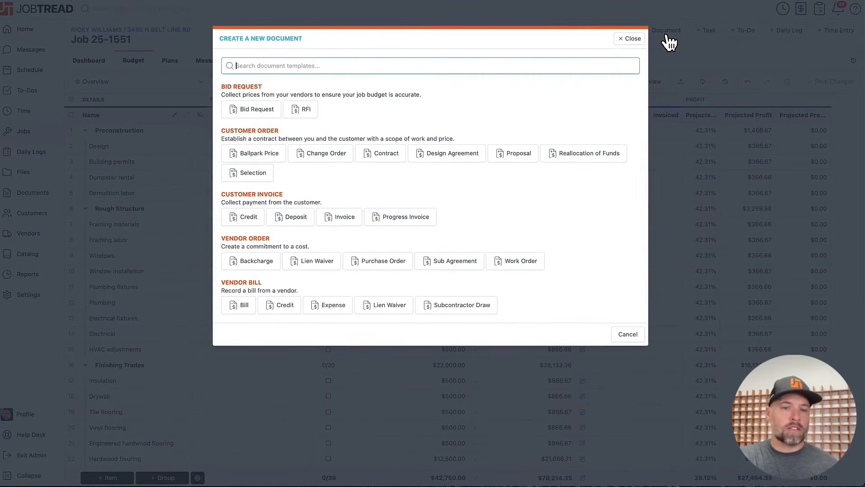
pyautogui.click(352, 220)
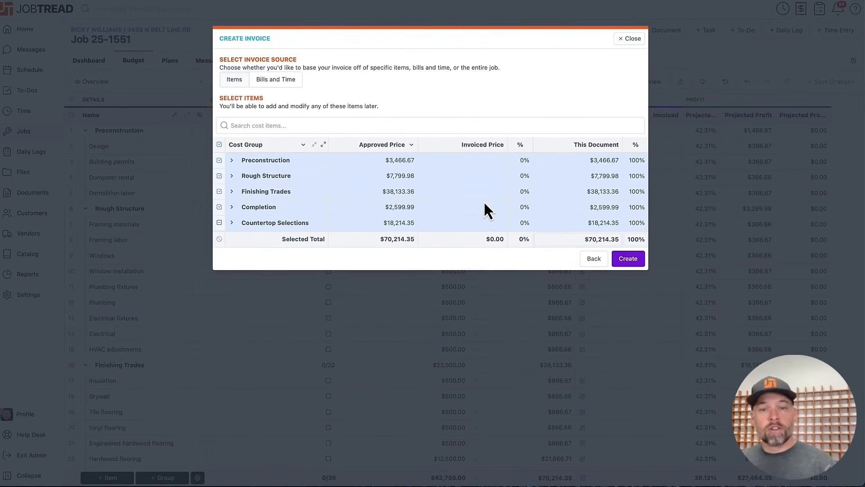
pyautogui.click(625, 237)
pyautogui.write('25')
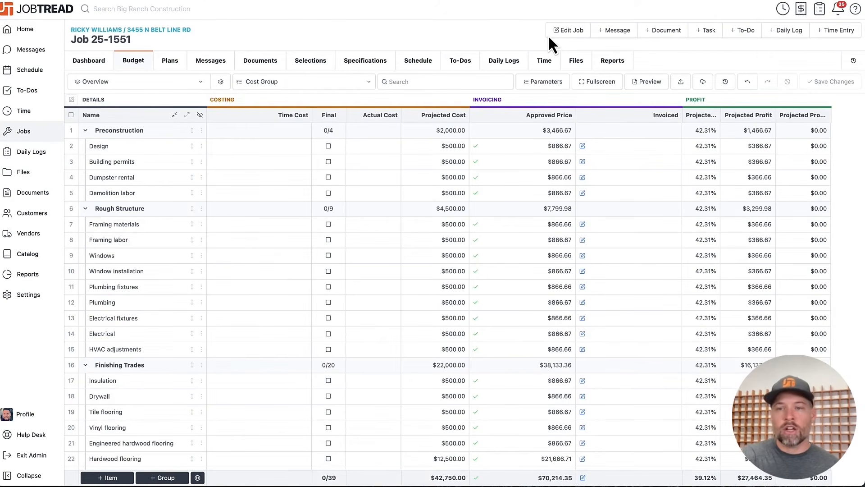
# - Show the export options available for the job budget
pyautogui.click(705, 82)
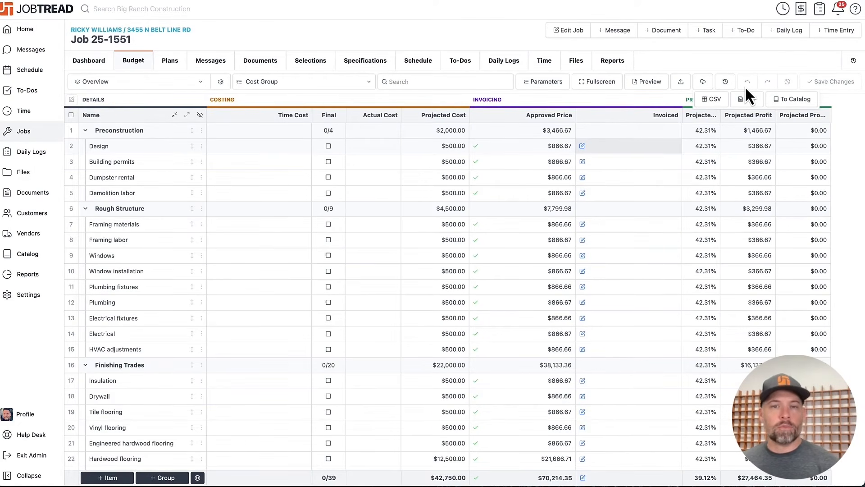
# - Import the Residential Kitchen template from the Remodeling library into the job's schedule with Today as the start date
pyautogui.click(428, 63)
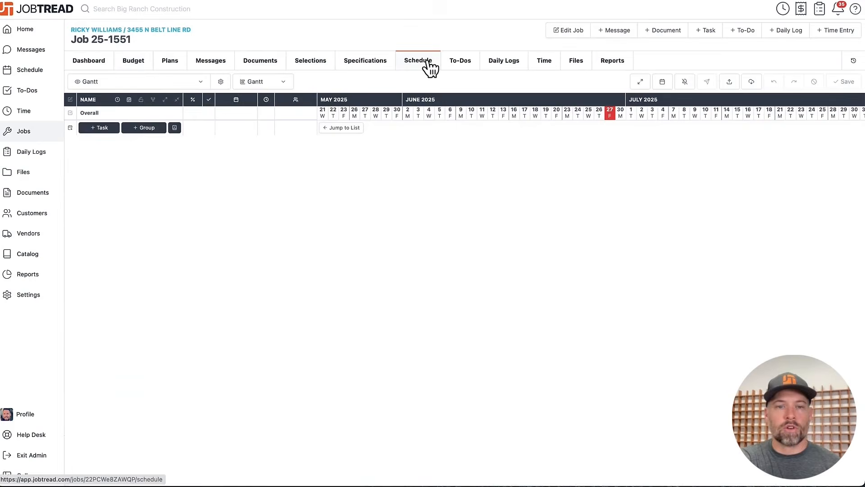
pyautogui.click(175, 128)
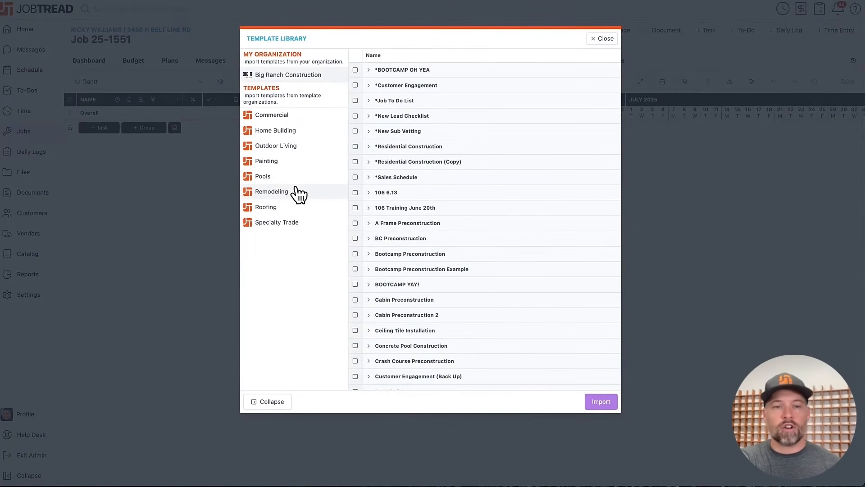
pyautogui.click(297, 192)
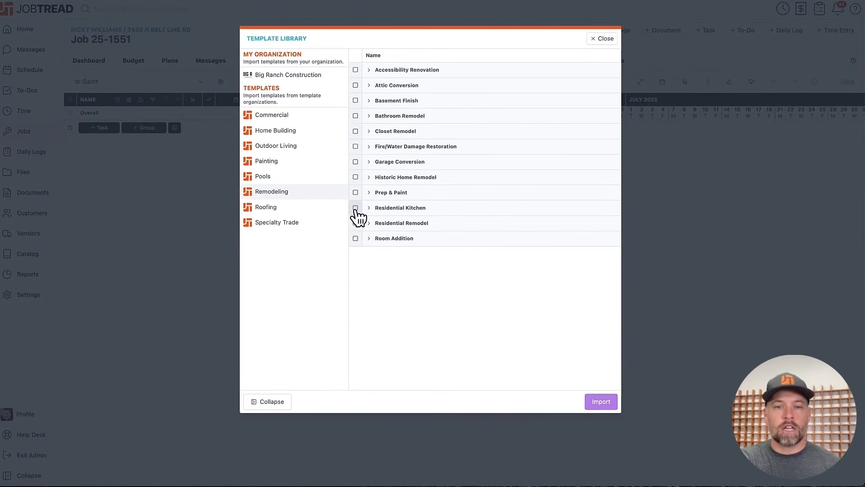
pyautogui.click(356, 208)
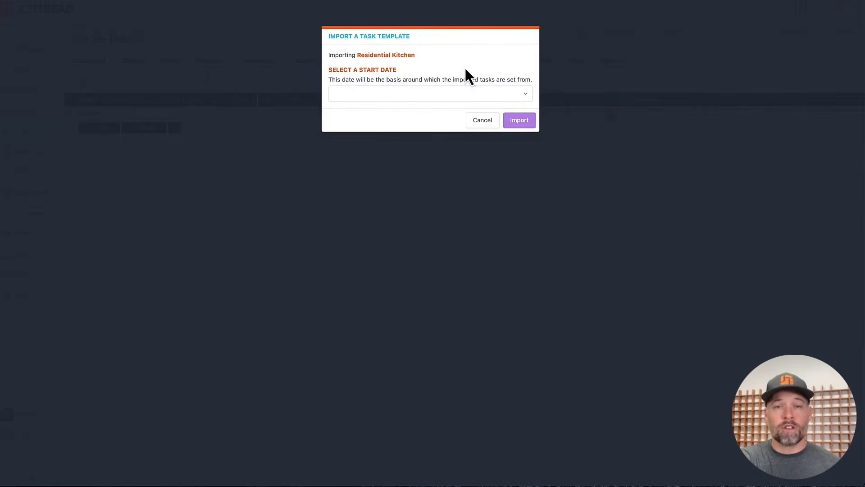
pyautogui.click(461, 96)
pyautogui.click(413, 171)
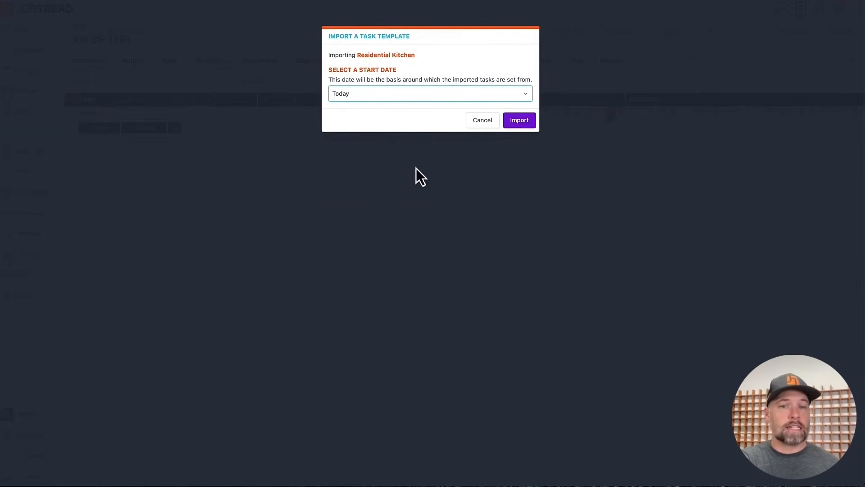
pyautogui.click(517, 127)
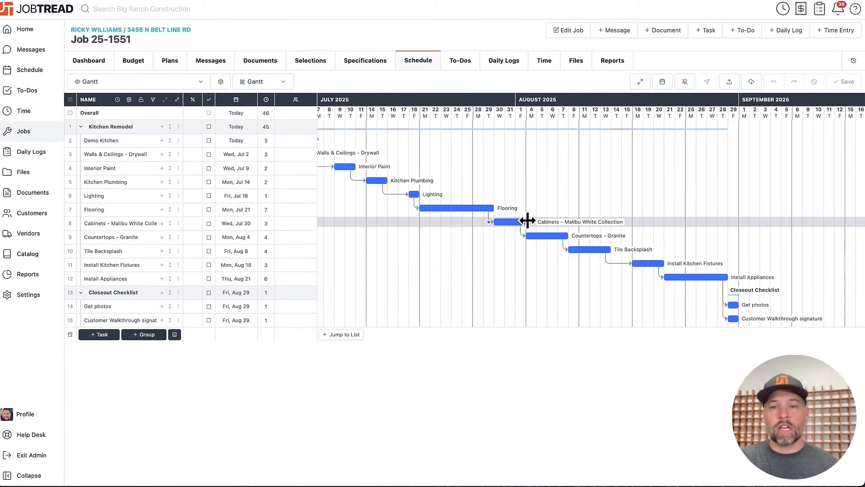
# - Extend the Cabinets - Malibu White Collection task to 9 days, and open the Lighting task's assignee choices
pyautogui.moveTo(526, 222); pyautogui.dragTo(595, 231)
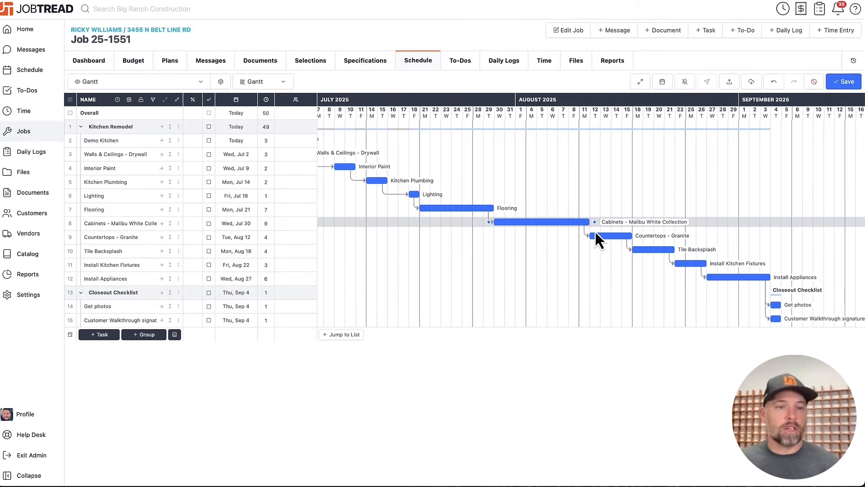
pyautogui.click(104, 196)
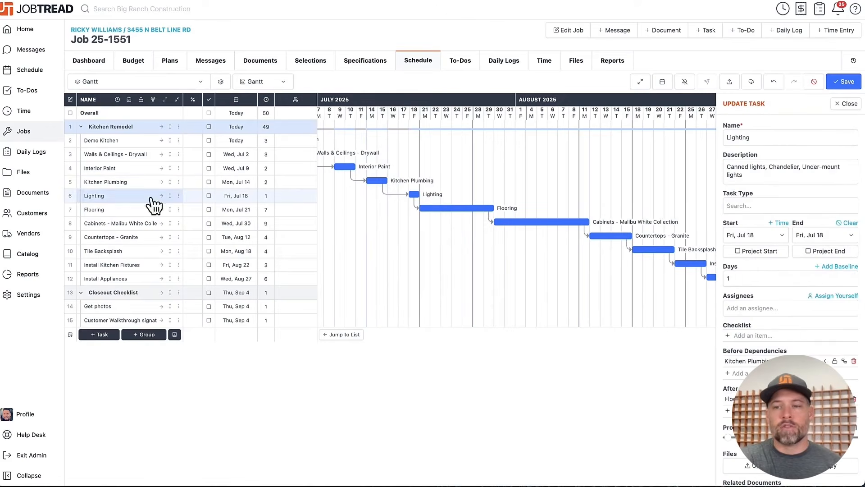
pyautogui.click(784, 308)
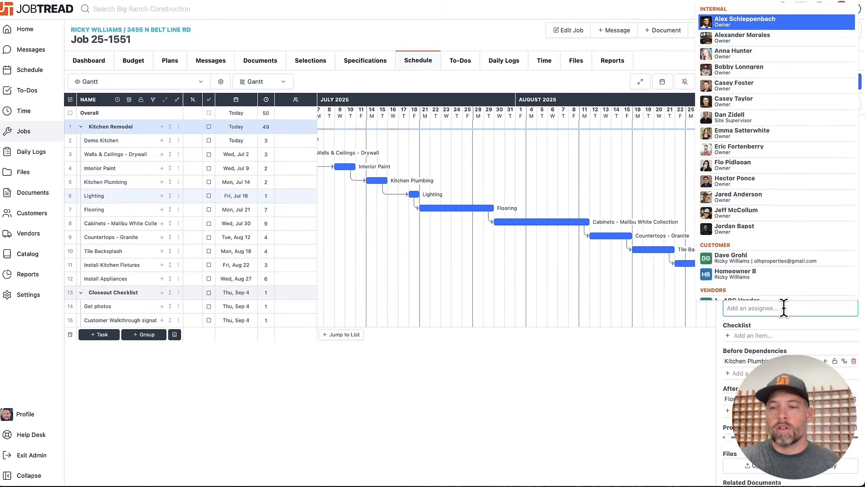
pyautogui.click(801, 320)
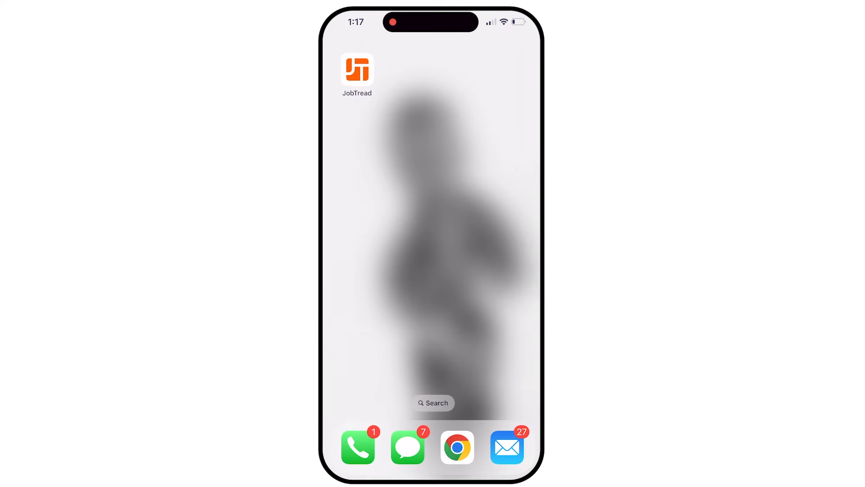
# - Switch to the JobTread phone app, open Job 25-1551, and start a new daily log for it
pyautogui.click(357, 70)
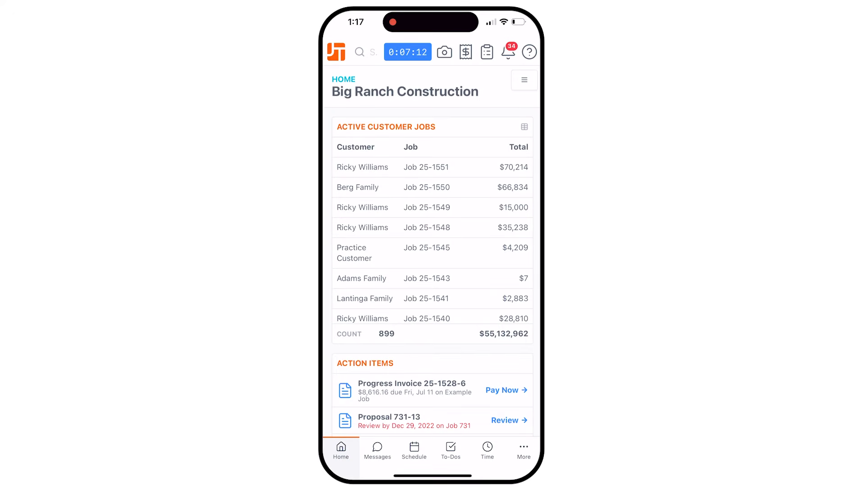
pyautogui.click(426, 167)
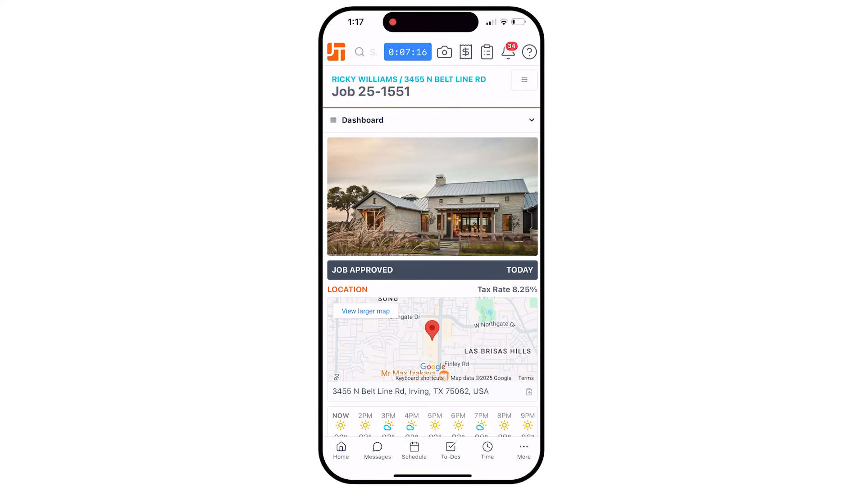
pyautogui.click(487, 52)
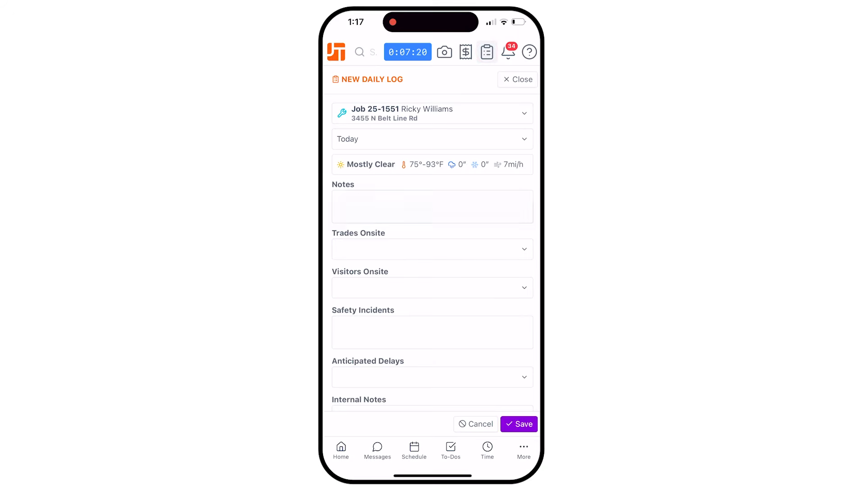
# - Dictate the daily log's notes as "Man, I screwed up. I'm so sorry. I ended up painting the concrete too."
pyautogui.click(433, 207)
pyautogui.click(519, 458)
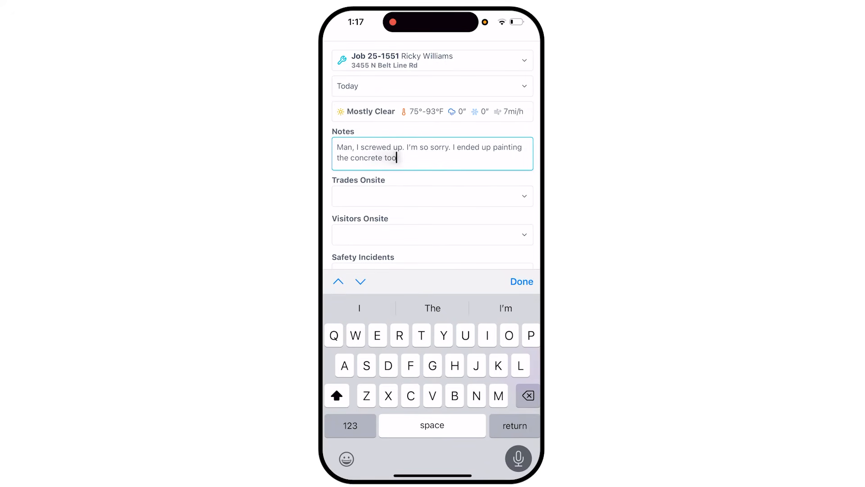
pyautogui.click(522, 281)
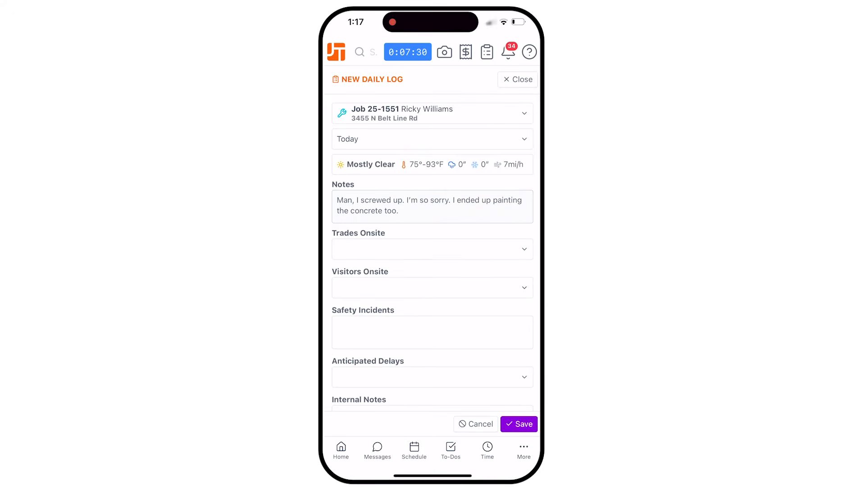
# - Take a photo of the painted concrete edge below the door for the daily log and accept it
pyautogui.scroll(-3, 432, 244)
pyautogui.click(436, 339)
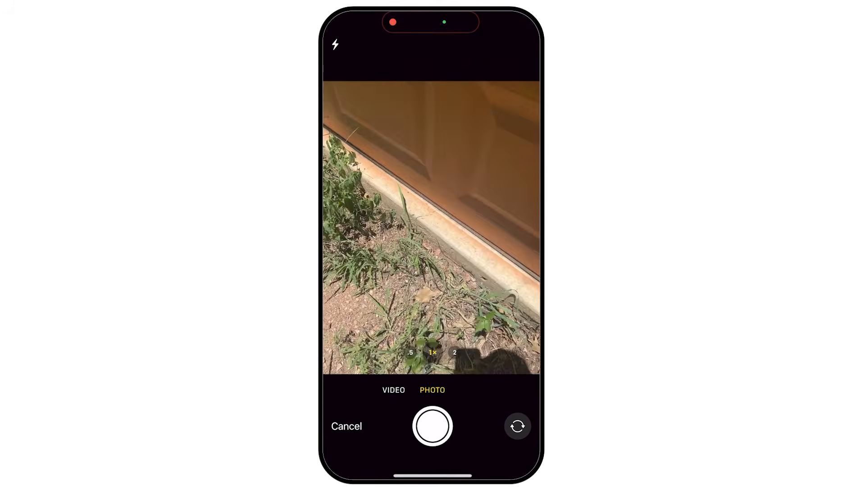
pyautogui.click(433, 426)
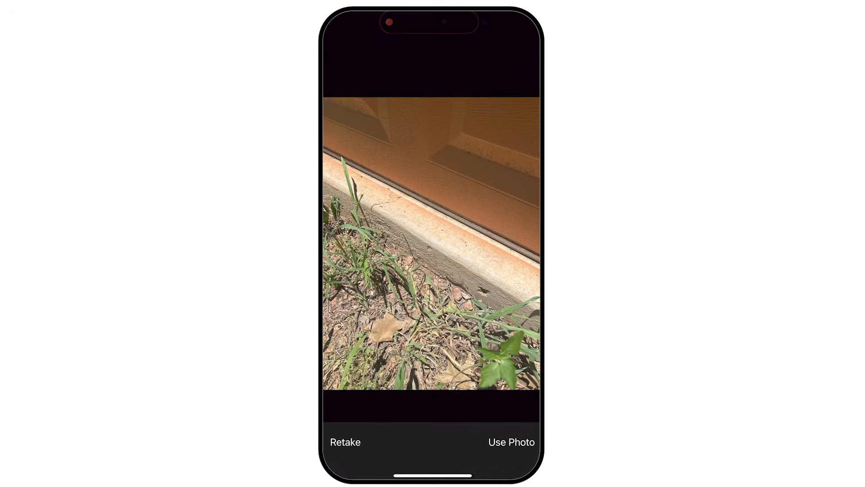
pyautogui.click(511, 442)
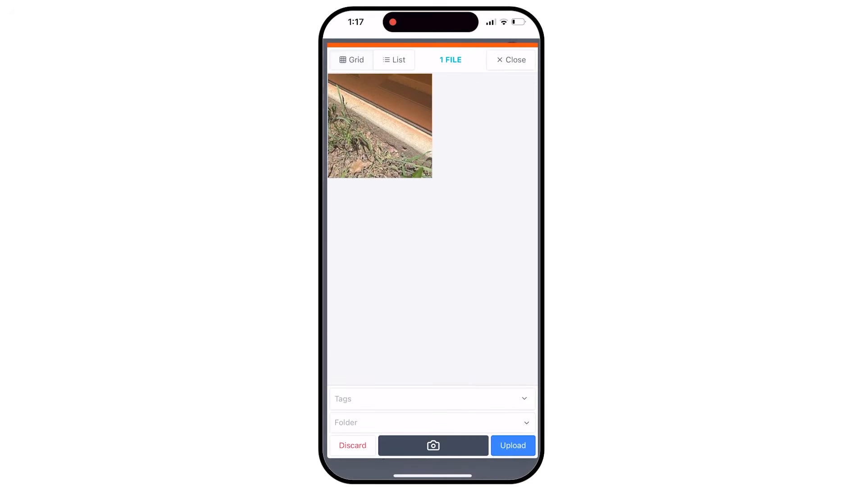
# - Take a second photo with the front-facing camera and upload both photos to the daily log
pyautogui.click(432, 448)
pyautogui.click(518, 426)
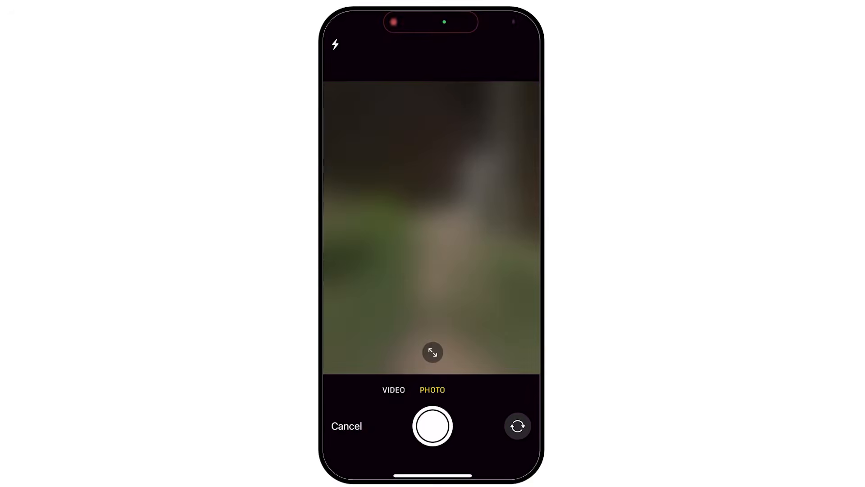
pyautogui.click(433, 426)
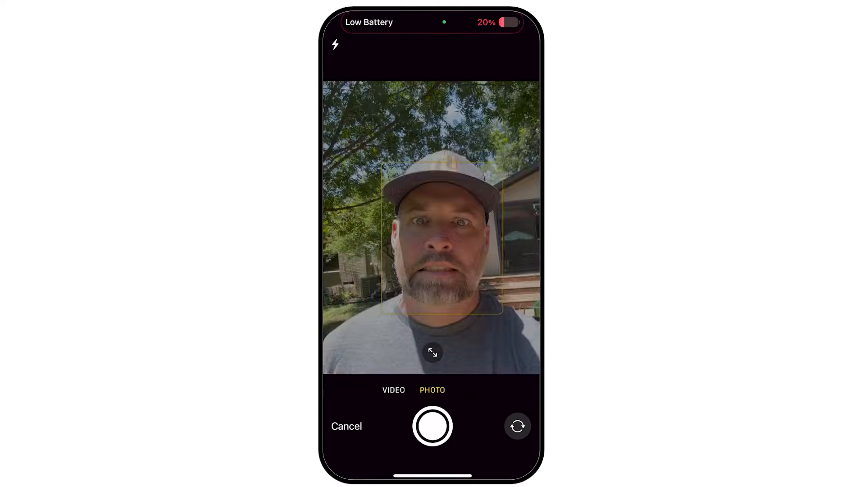
pyautogui.click(512, 441)
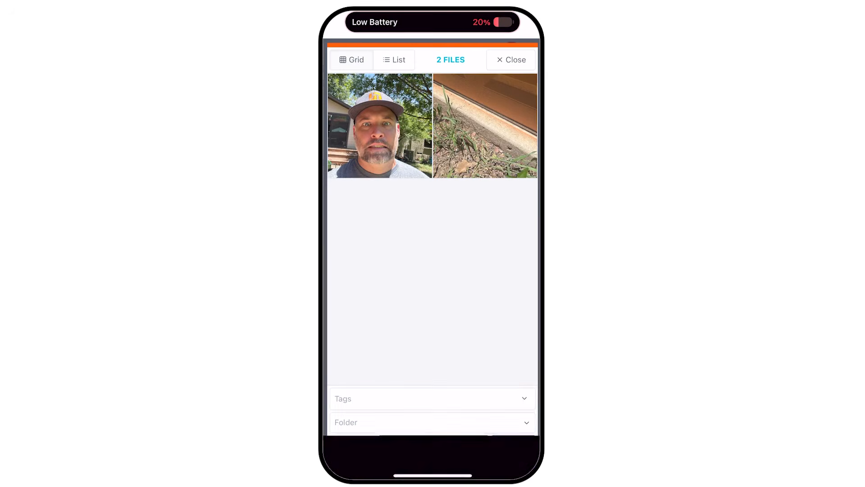
pyautogui.click(512, 445)
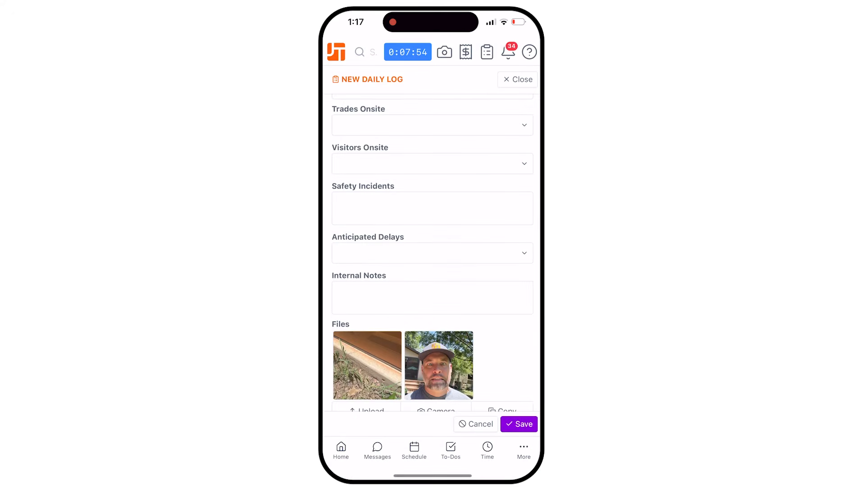
# - Save the daily log and review its saved notes, fields and files
pyautogui.scroll(3, 433, 252)
pyautogui.click(519, 424)
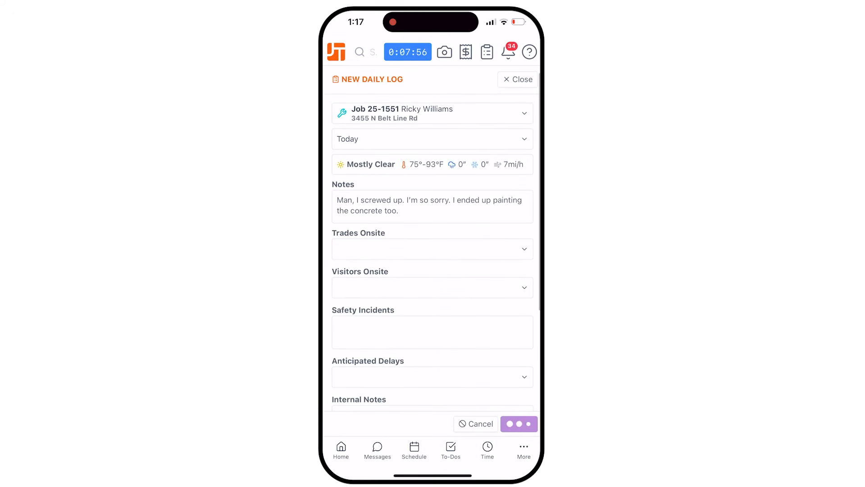
pyautogui.scroll(-5, 433, 266)
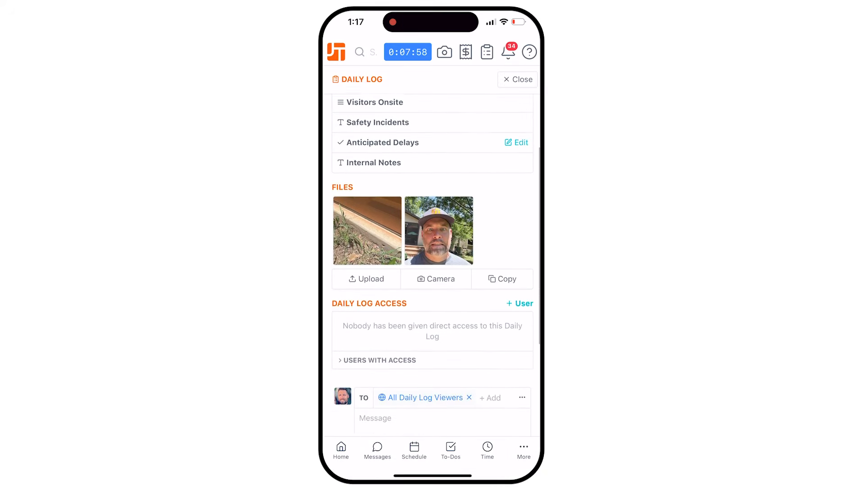
pyautogui.scroll(5, 432, 266)
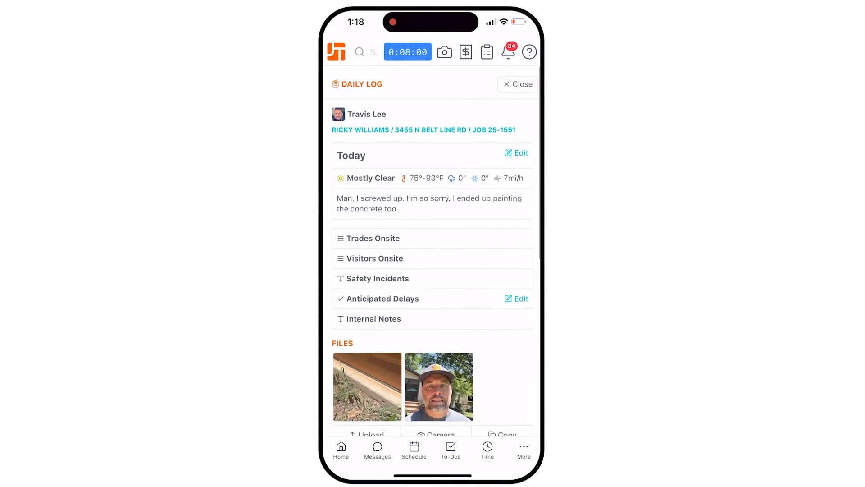
# - Close the saved log and view its selfie photo enlarged from the job's daily log list
pyautogui.click(519, 79)
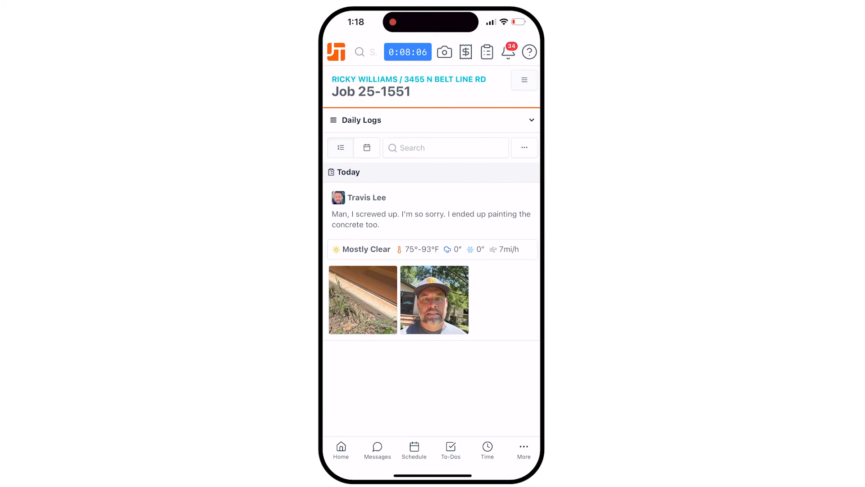
pyautogui.click(435, 300)
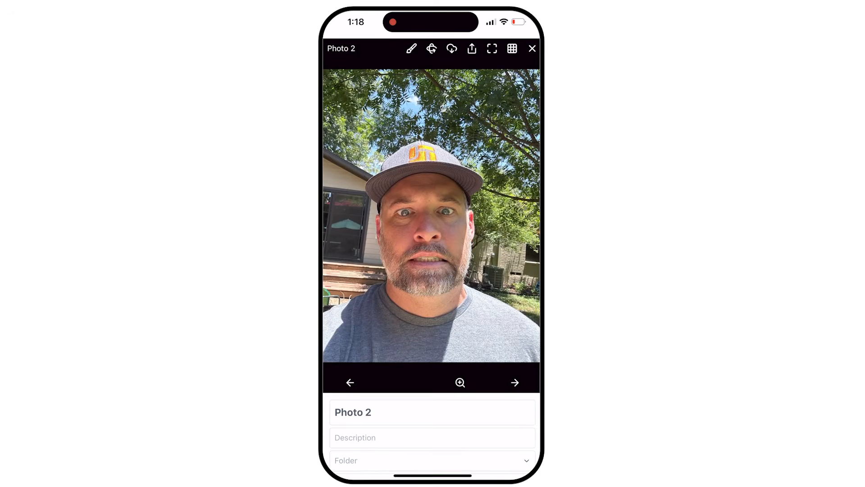
pyautogui.click(532, 49)
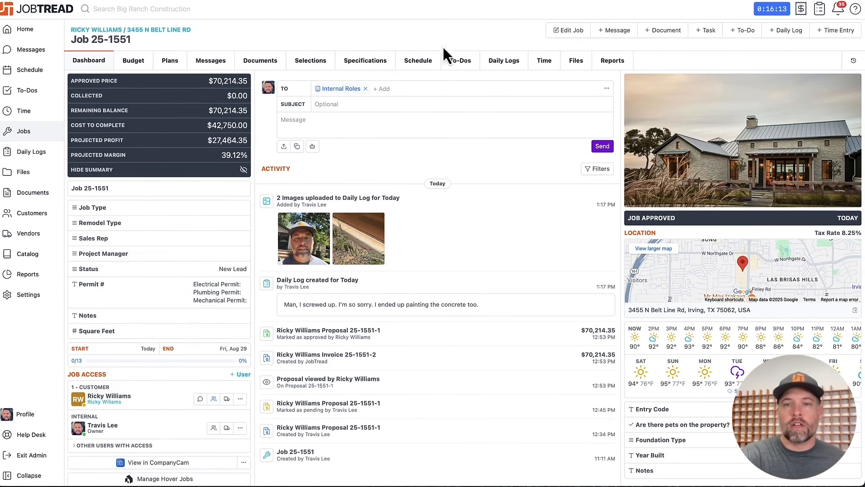
# - Switch to the JobTread web app, view Job 25-1551's files, and show the organization-wide files as a grid
pyautogui.click(575, 57)
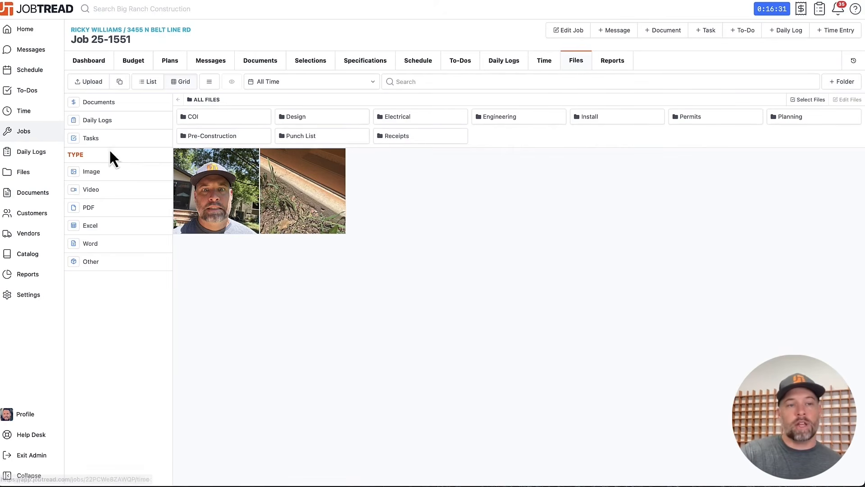
pyautogui.click(28, 174)
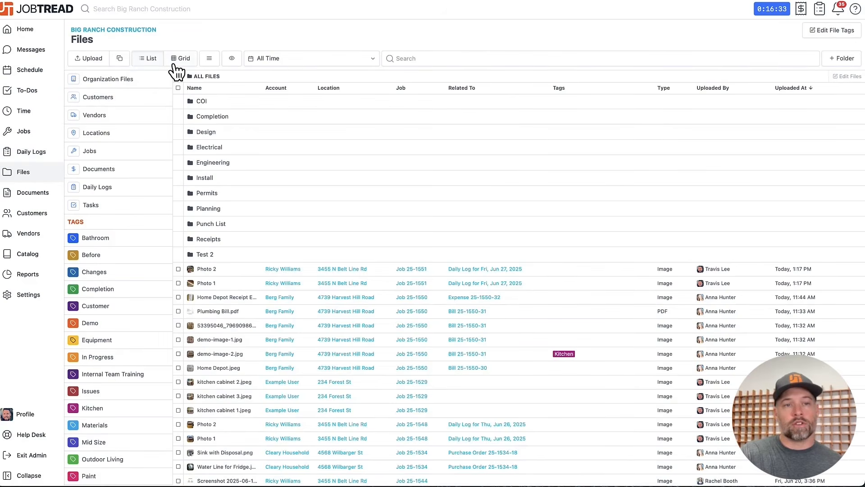
pyautogui.click(182, 59)
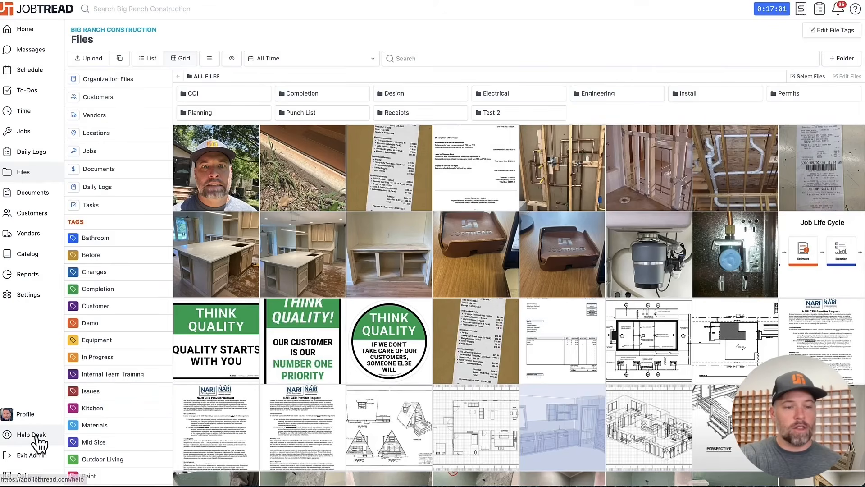
# - Go to the Help Desk, enlarge the page, and show its live trainings followed by the recorded ones
pyautogui.click(32, 436)
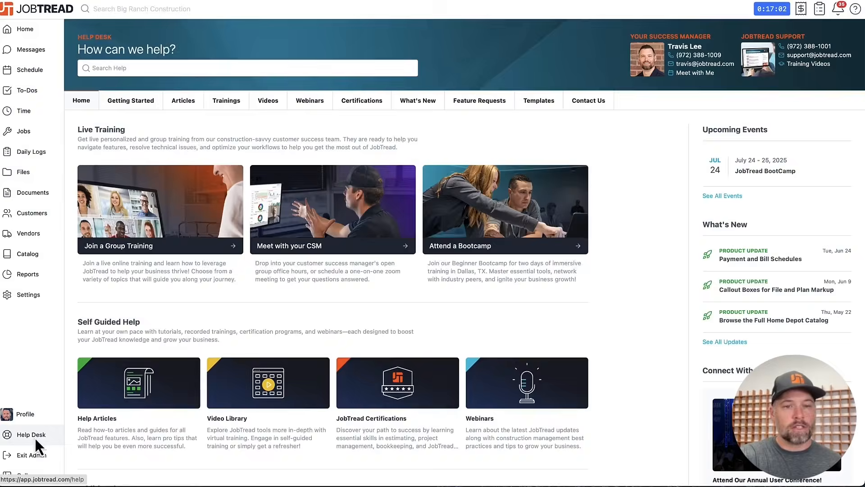
pyautogui.press('super+equal')
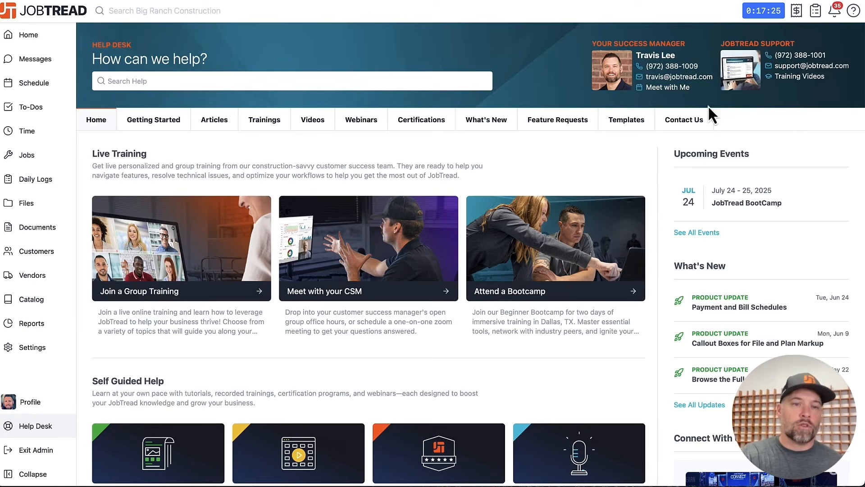
pyautogui.click(278, 129)
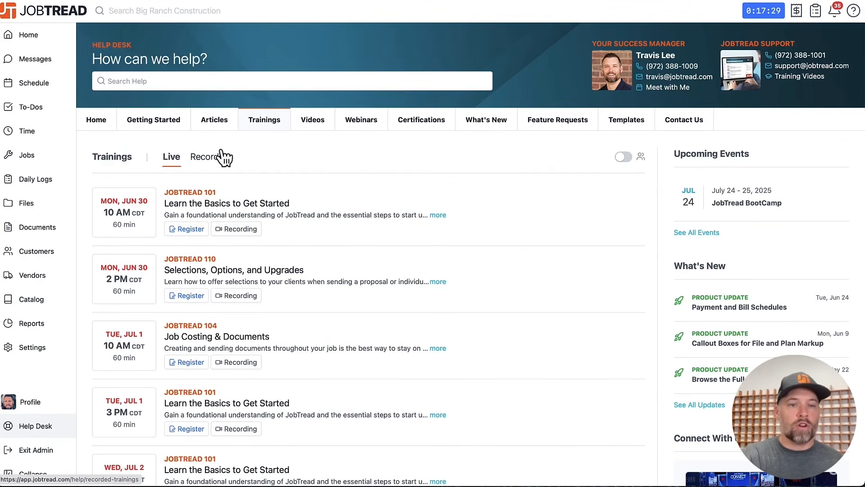
pyautogui.click(207, 161)
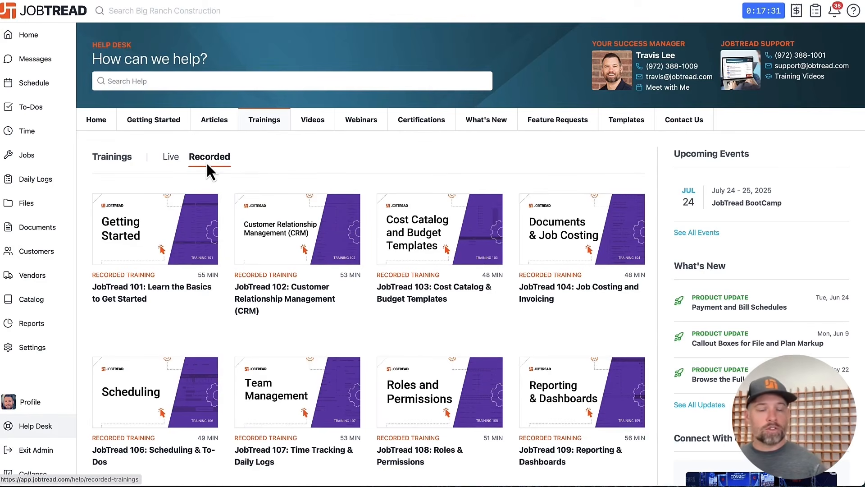